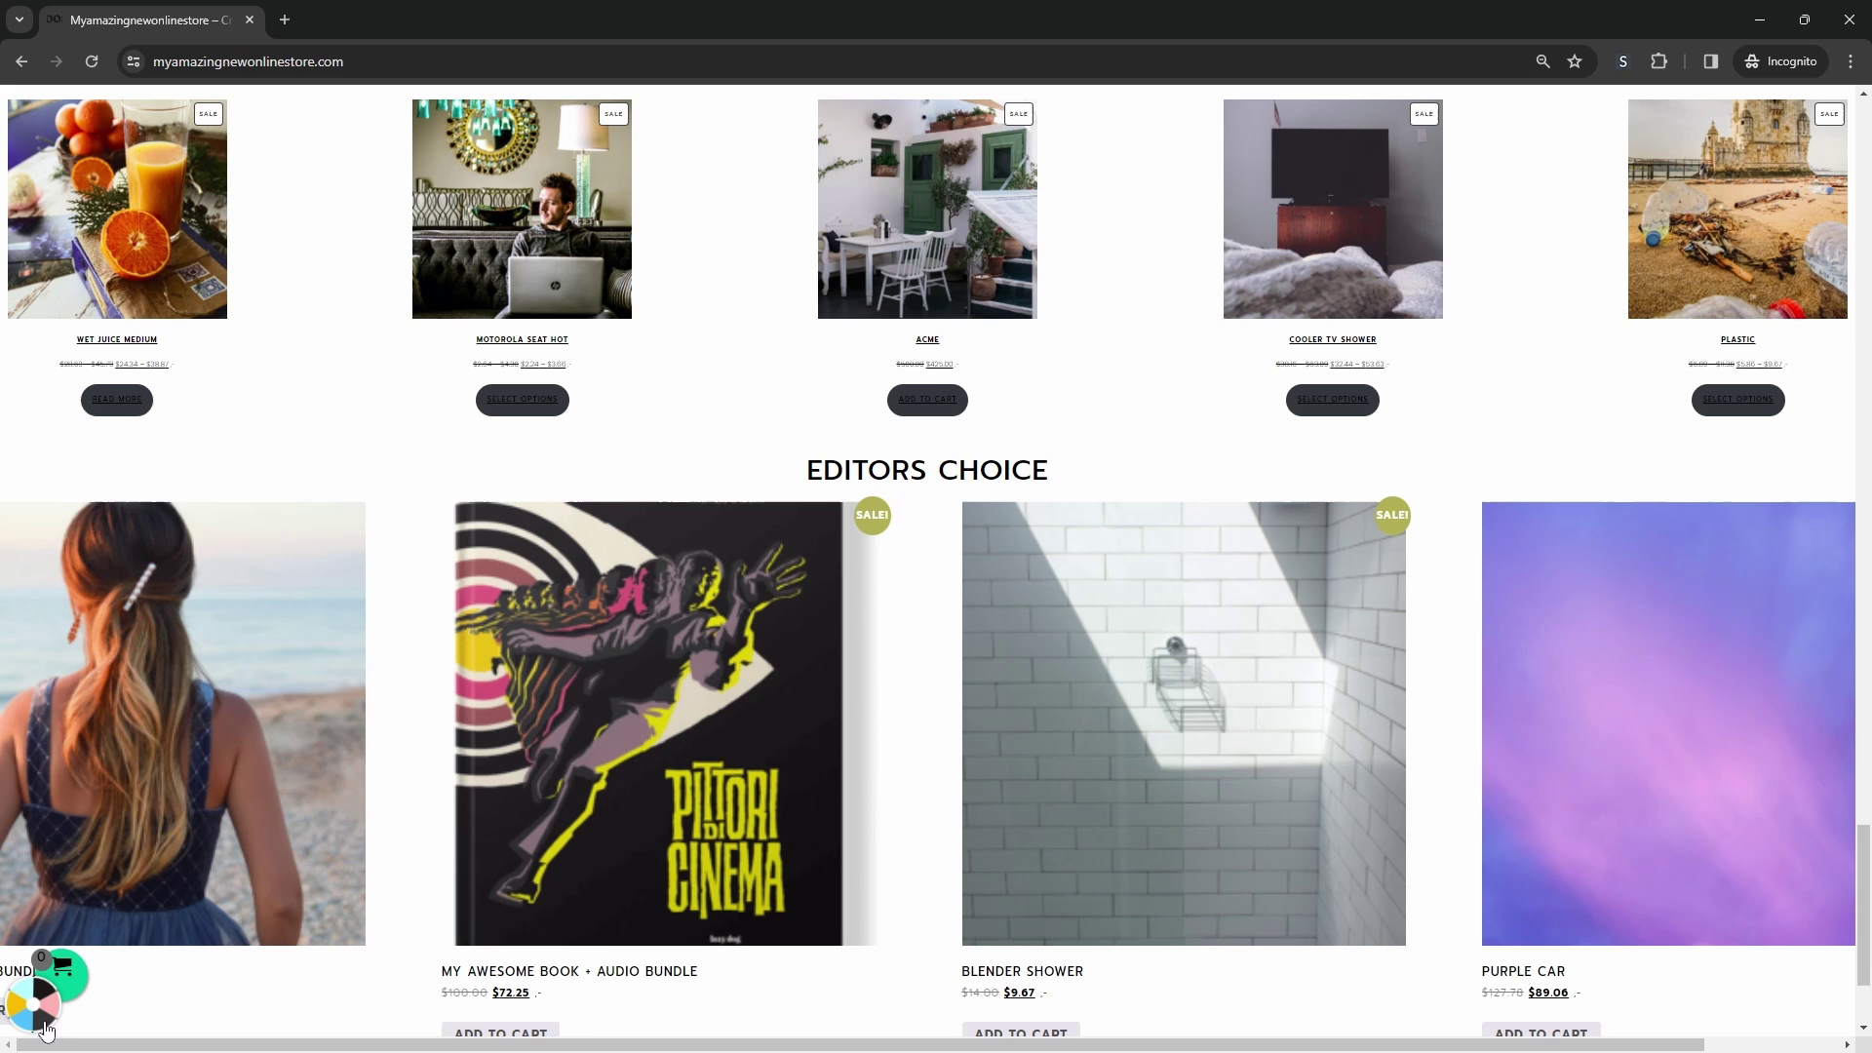
Open the storefront's Spin to Win wheel and spin it with a name and email to win a coupon
{"action": "left_click", "coordinate": [24, 1014]}
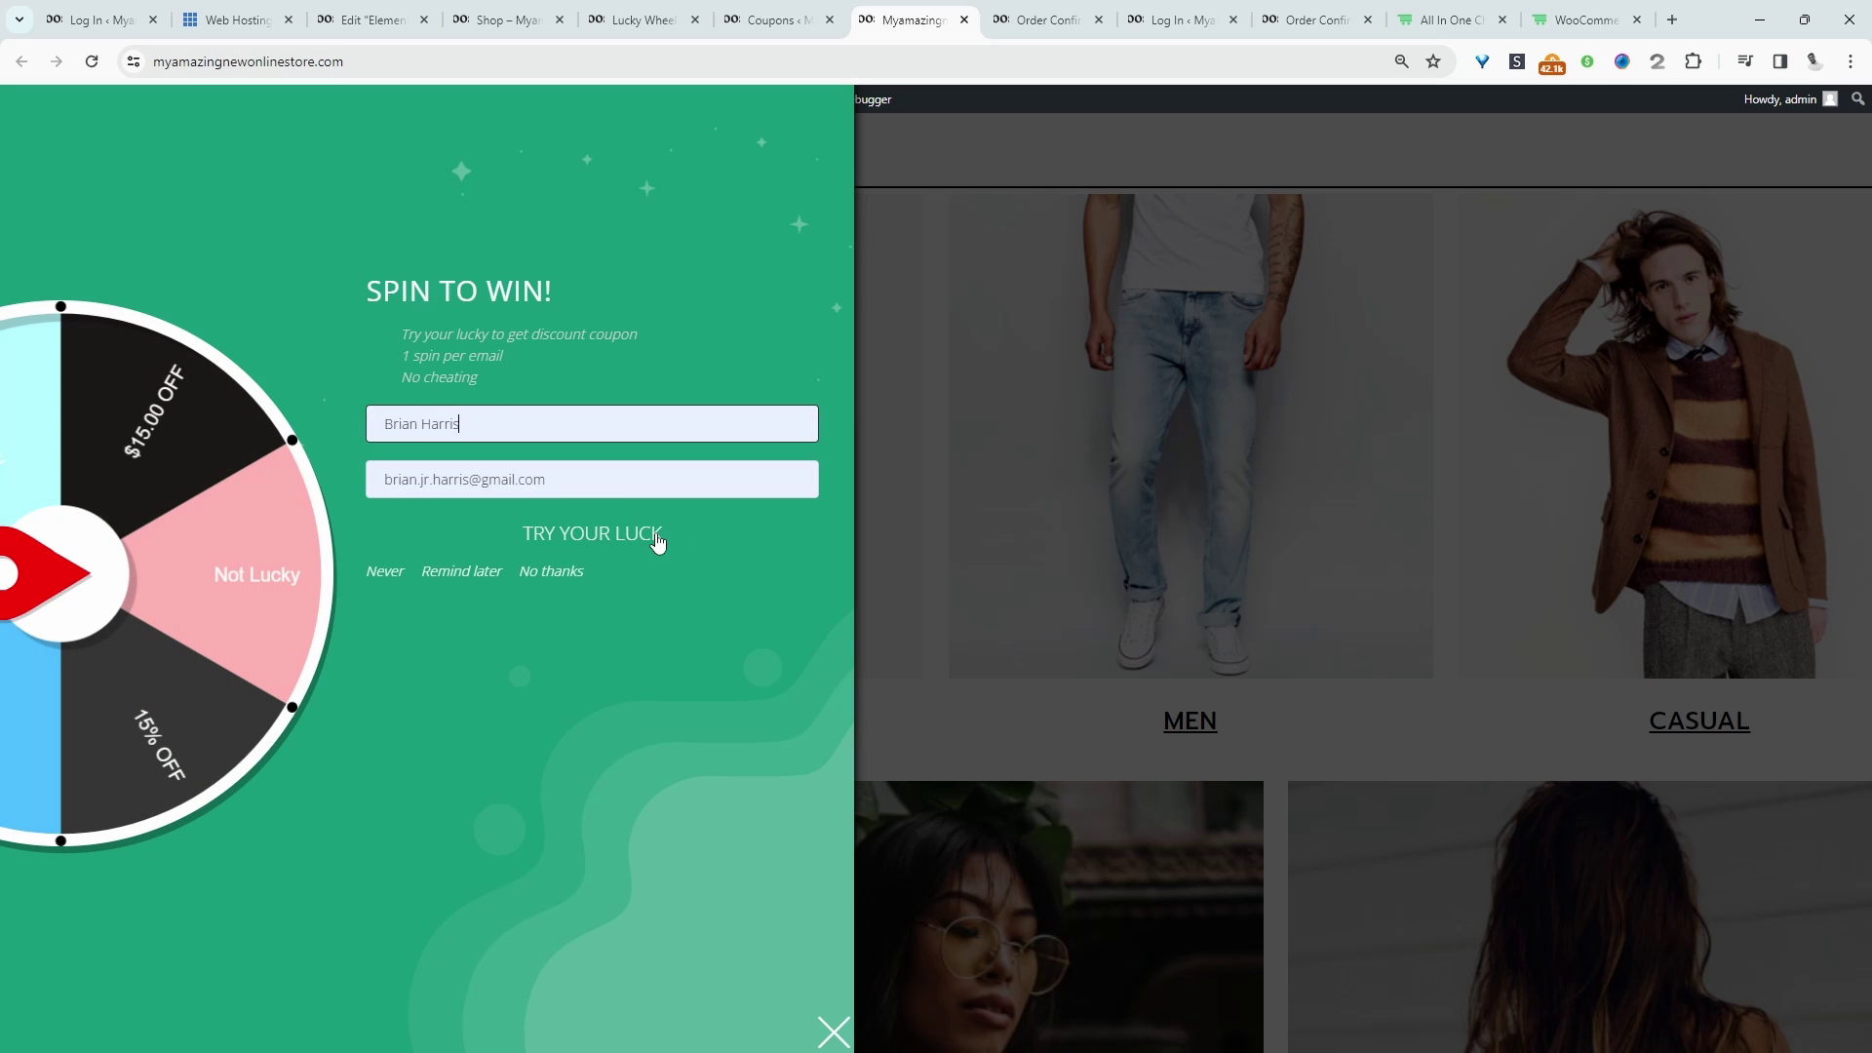
{"action": "left_click", "coordinate": [655, 536]}
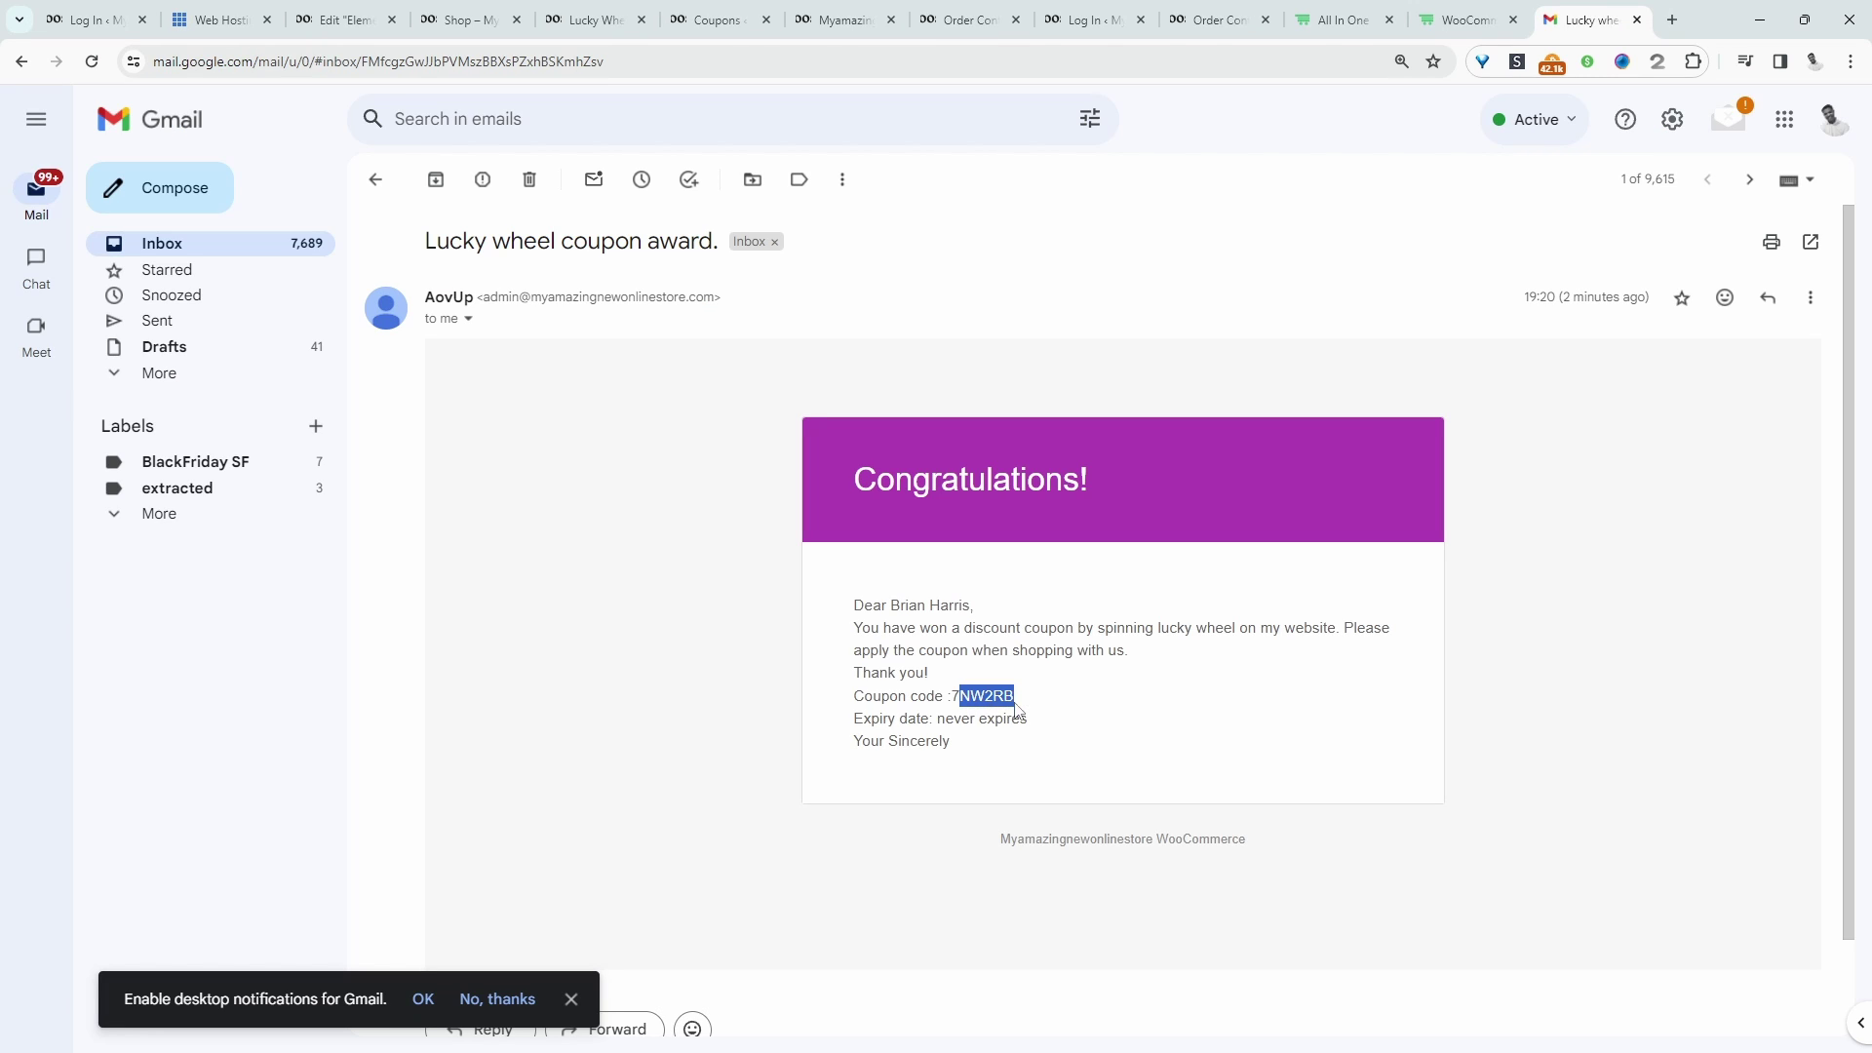
{"action": "left_click", "coordinate": [1044, 700]}
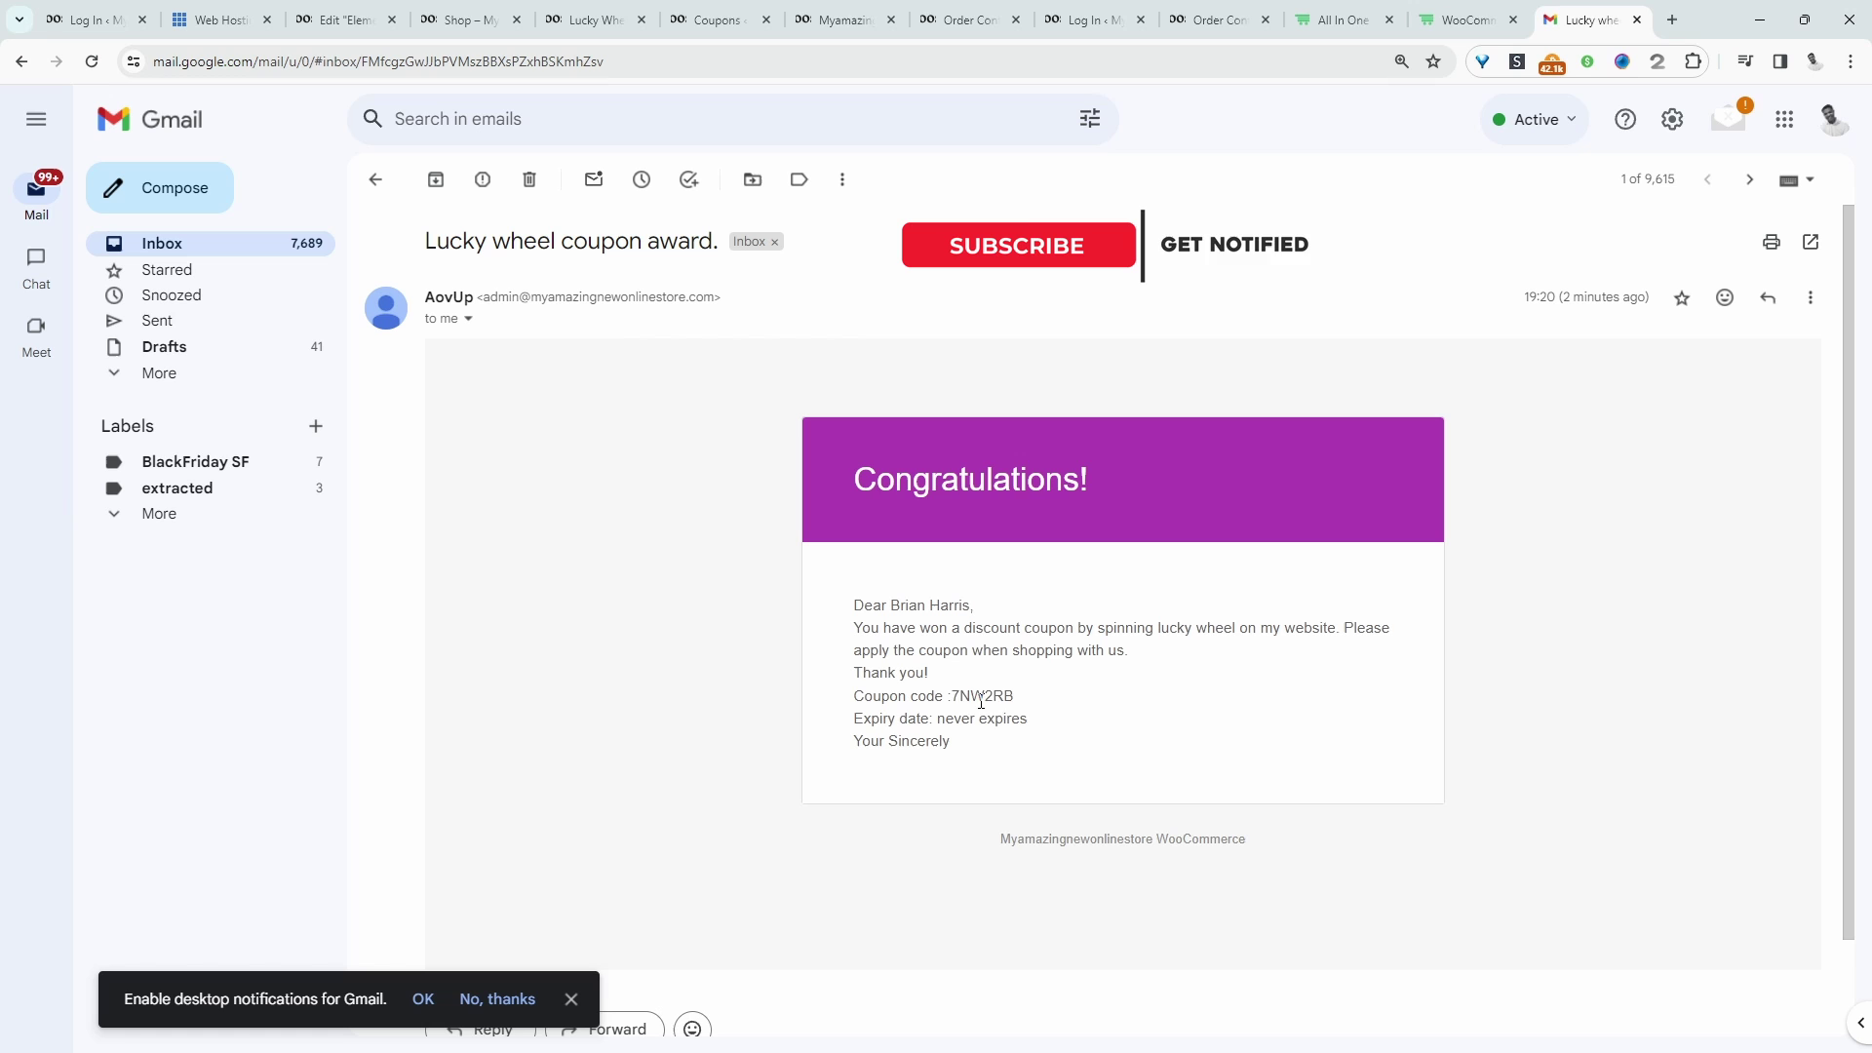
Select the won coupon code in the Lucky wheel coupon award email
{"action": "double_click", "coordinate": [980, 696]}
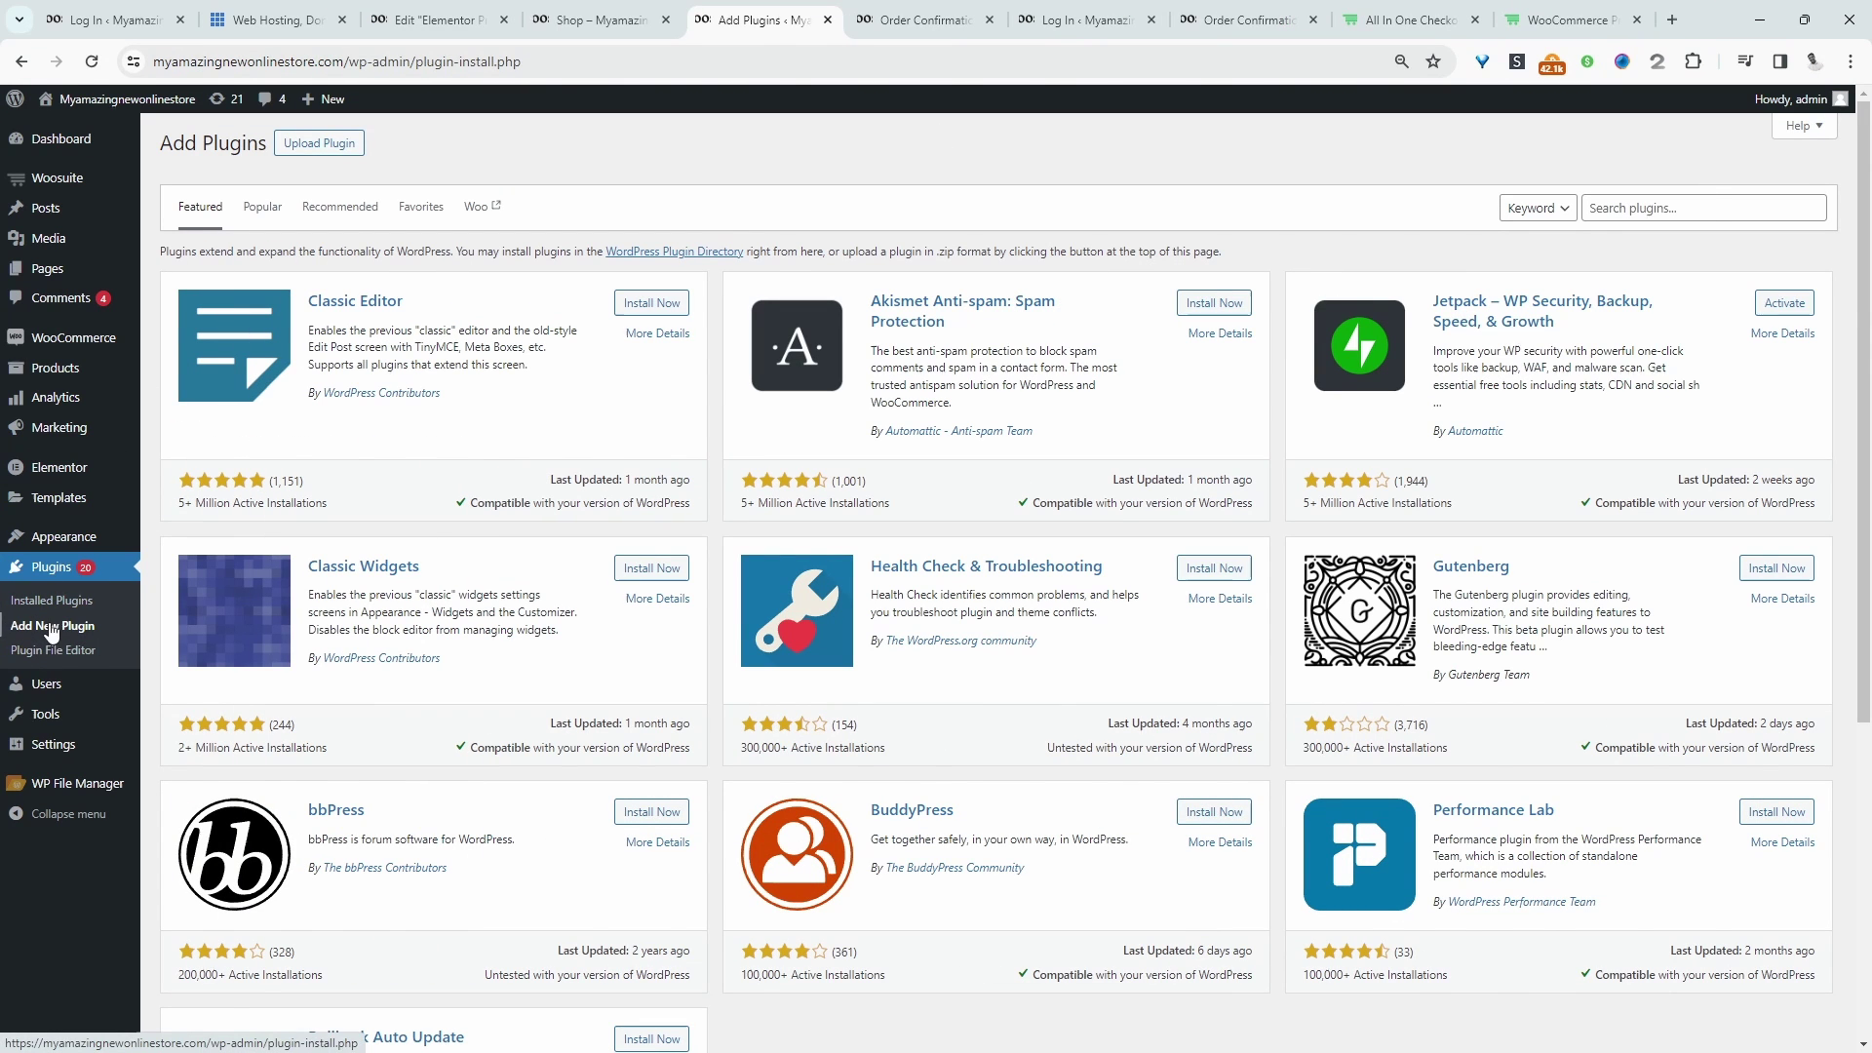
Search the plugin directory for 'lucky wheel' and install Lucky Wheel for WooCommerce
{"action": "left_click", "coordinate": [1668, 211]}
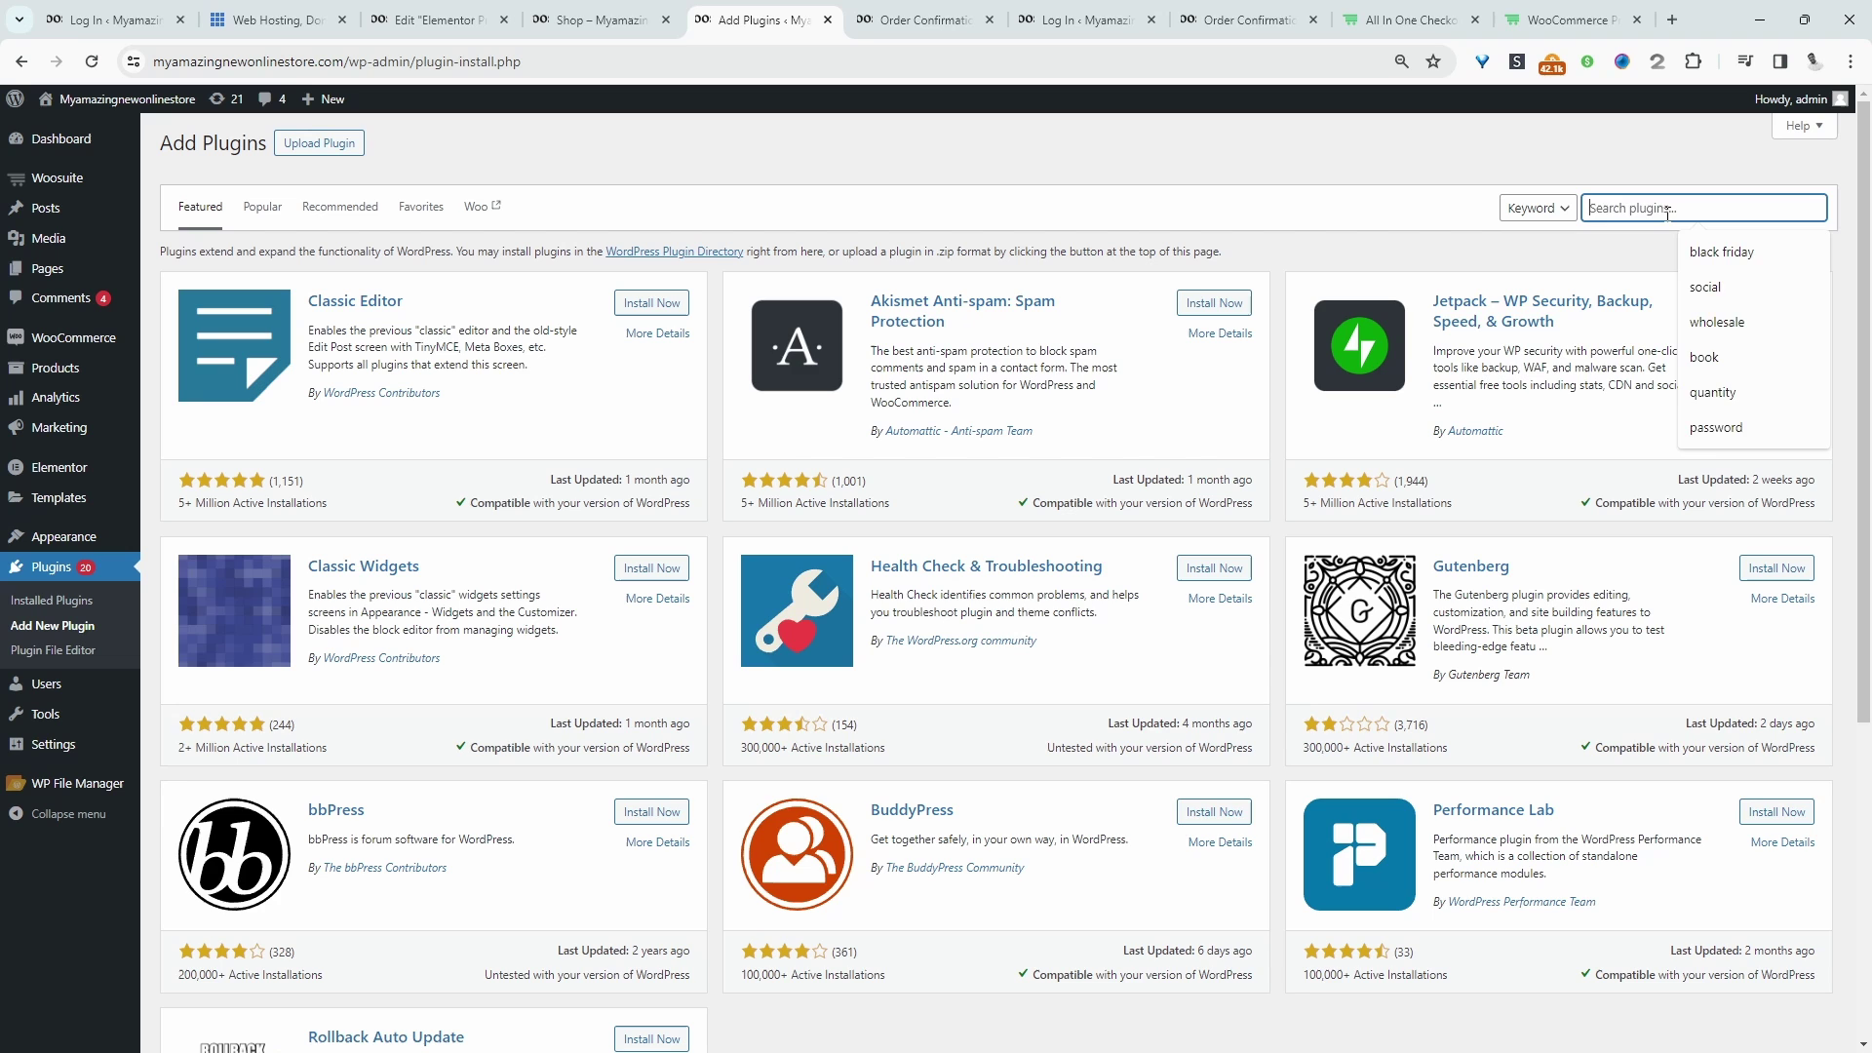
{"action": "type", "text": "lucky wheel"}
{"action": "left_click", "coordinate": [627, 308]}
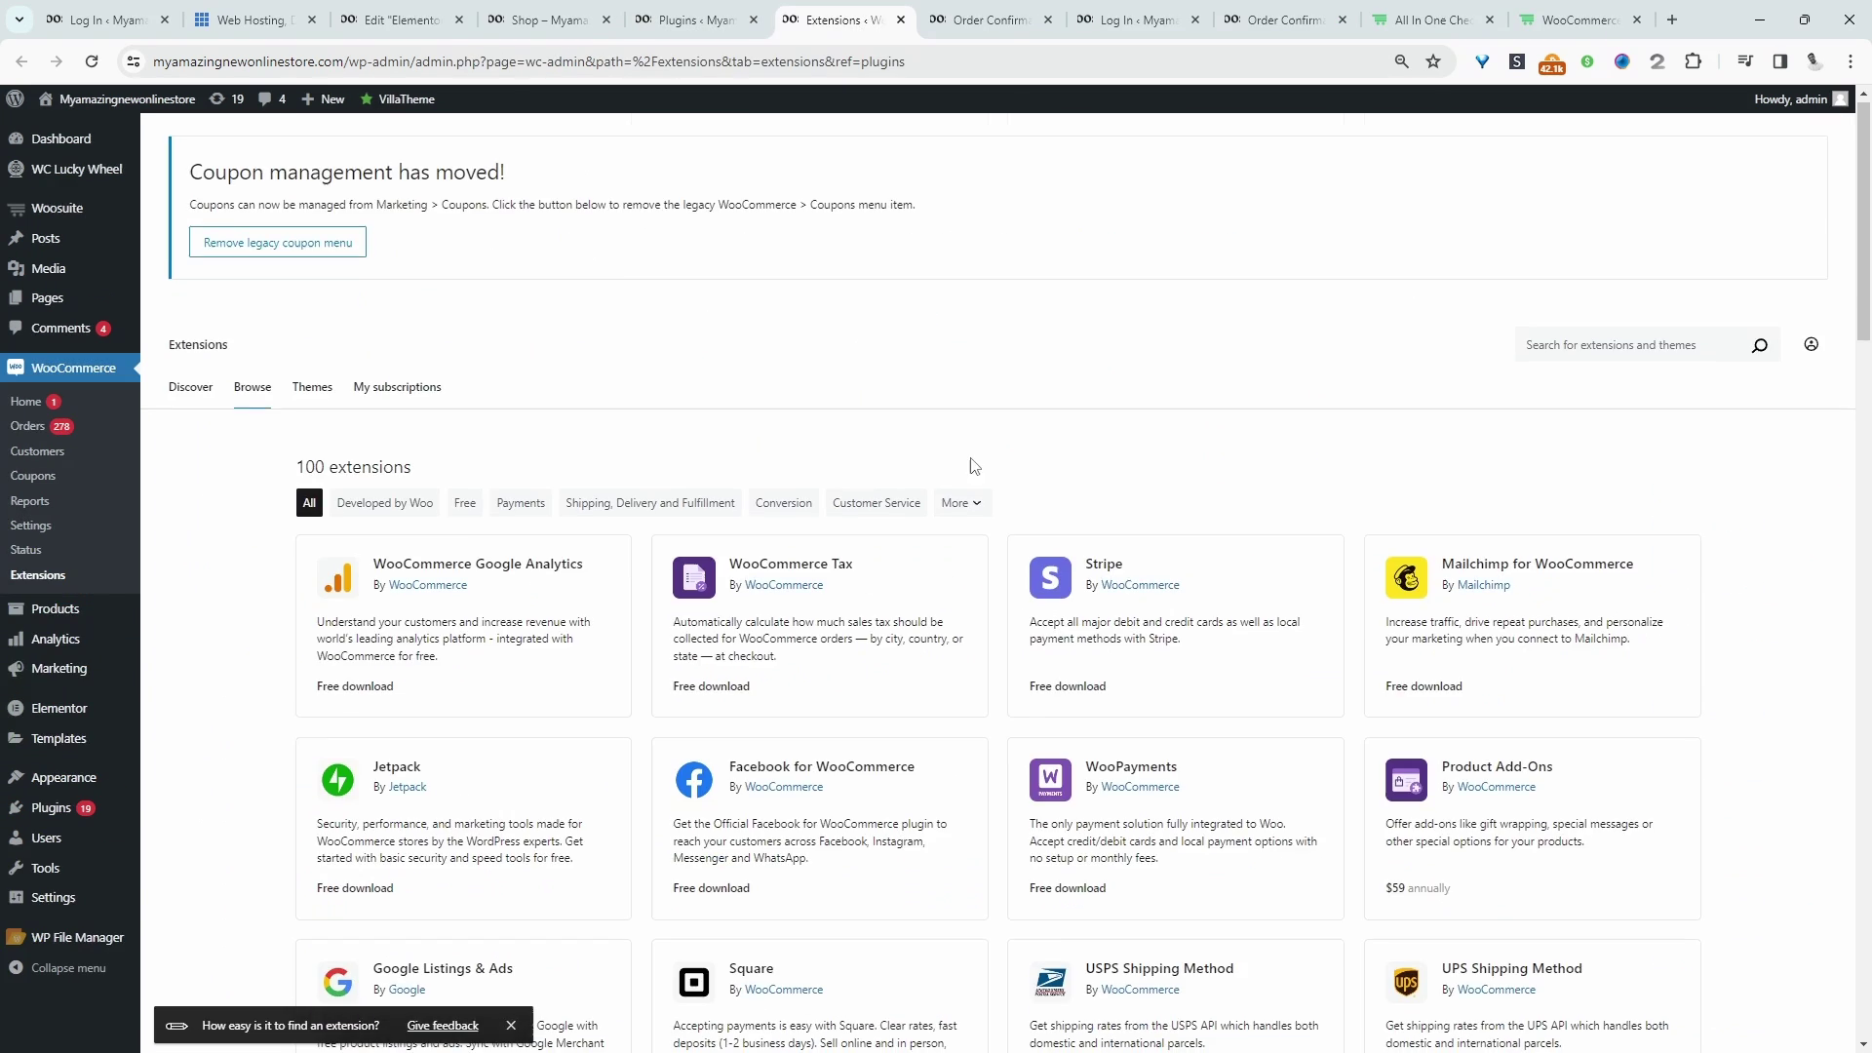
Close the WooCommerce extensions tab and go to the WC Lucky Wheel settings page
{"action": "key", "text": "ctrl+w"}
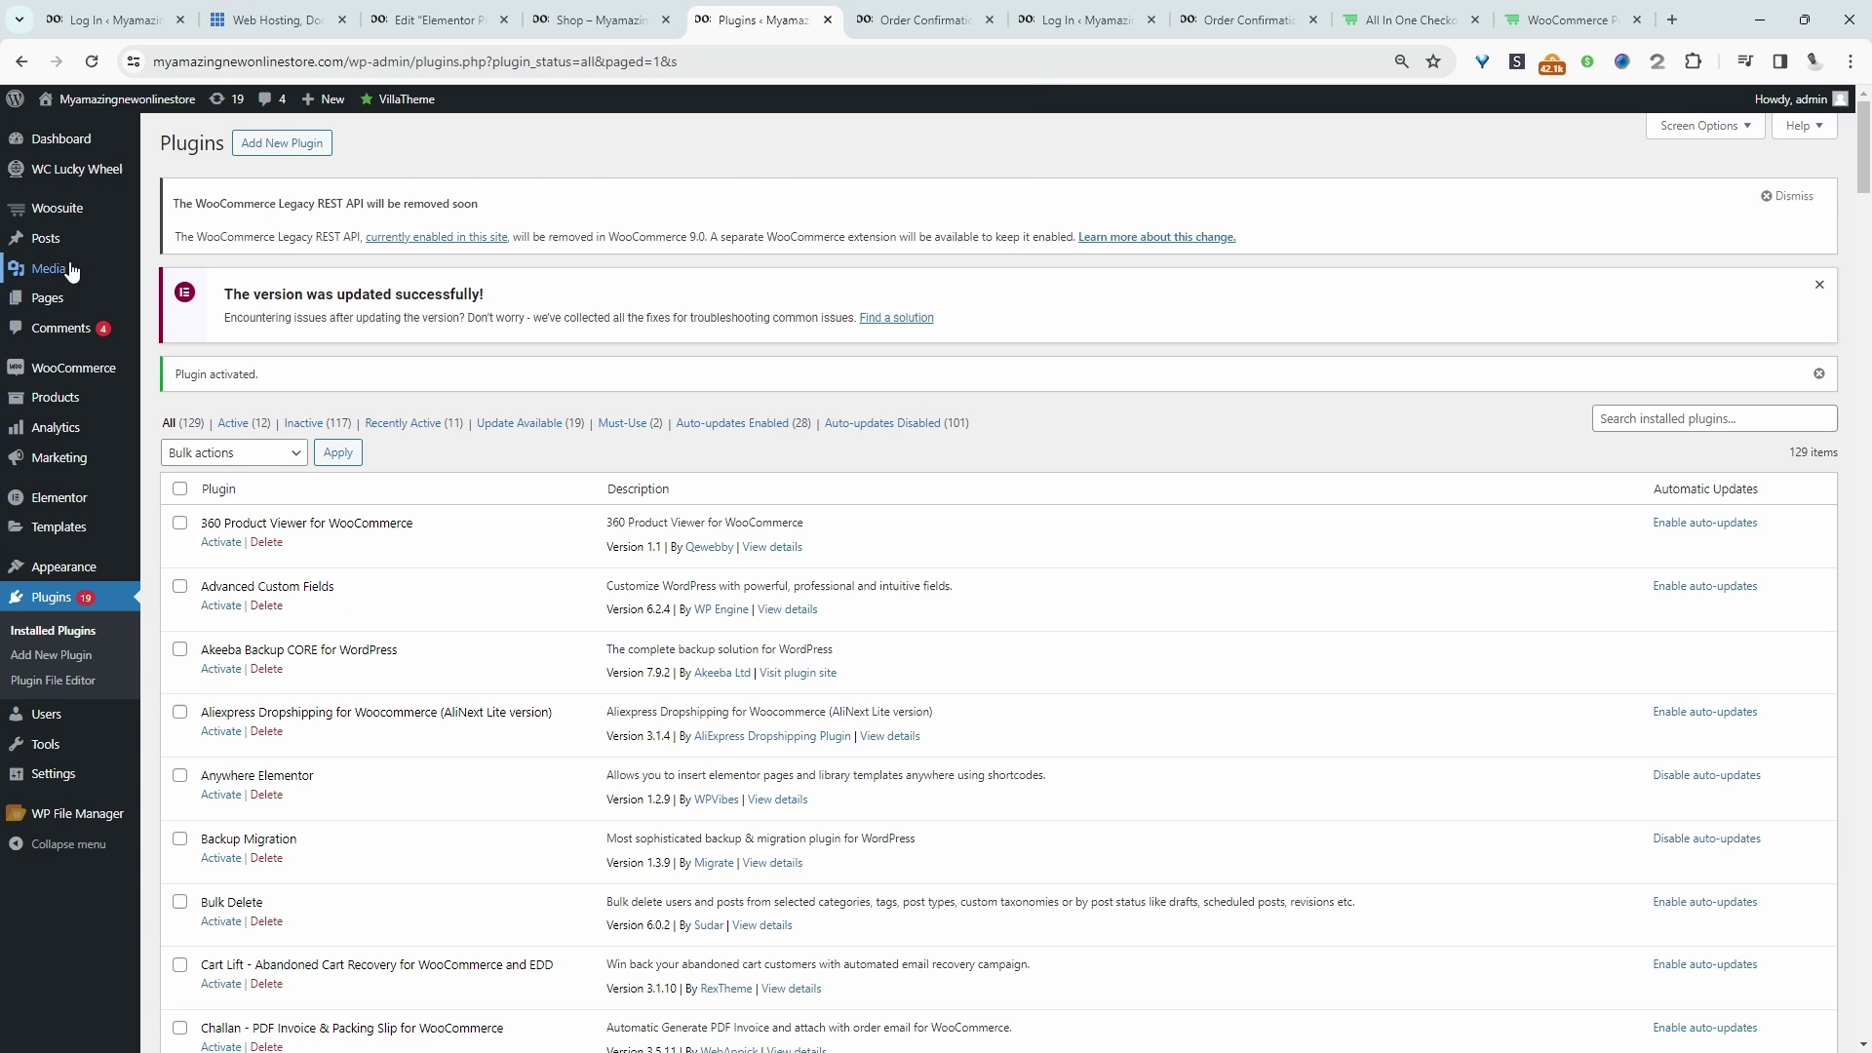
{"action": "mouse_move", "coordinate": [61, 176]}
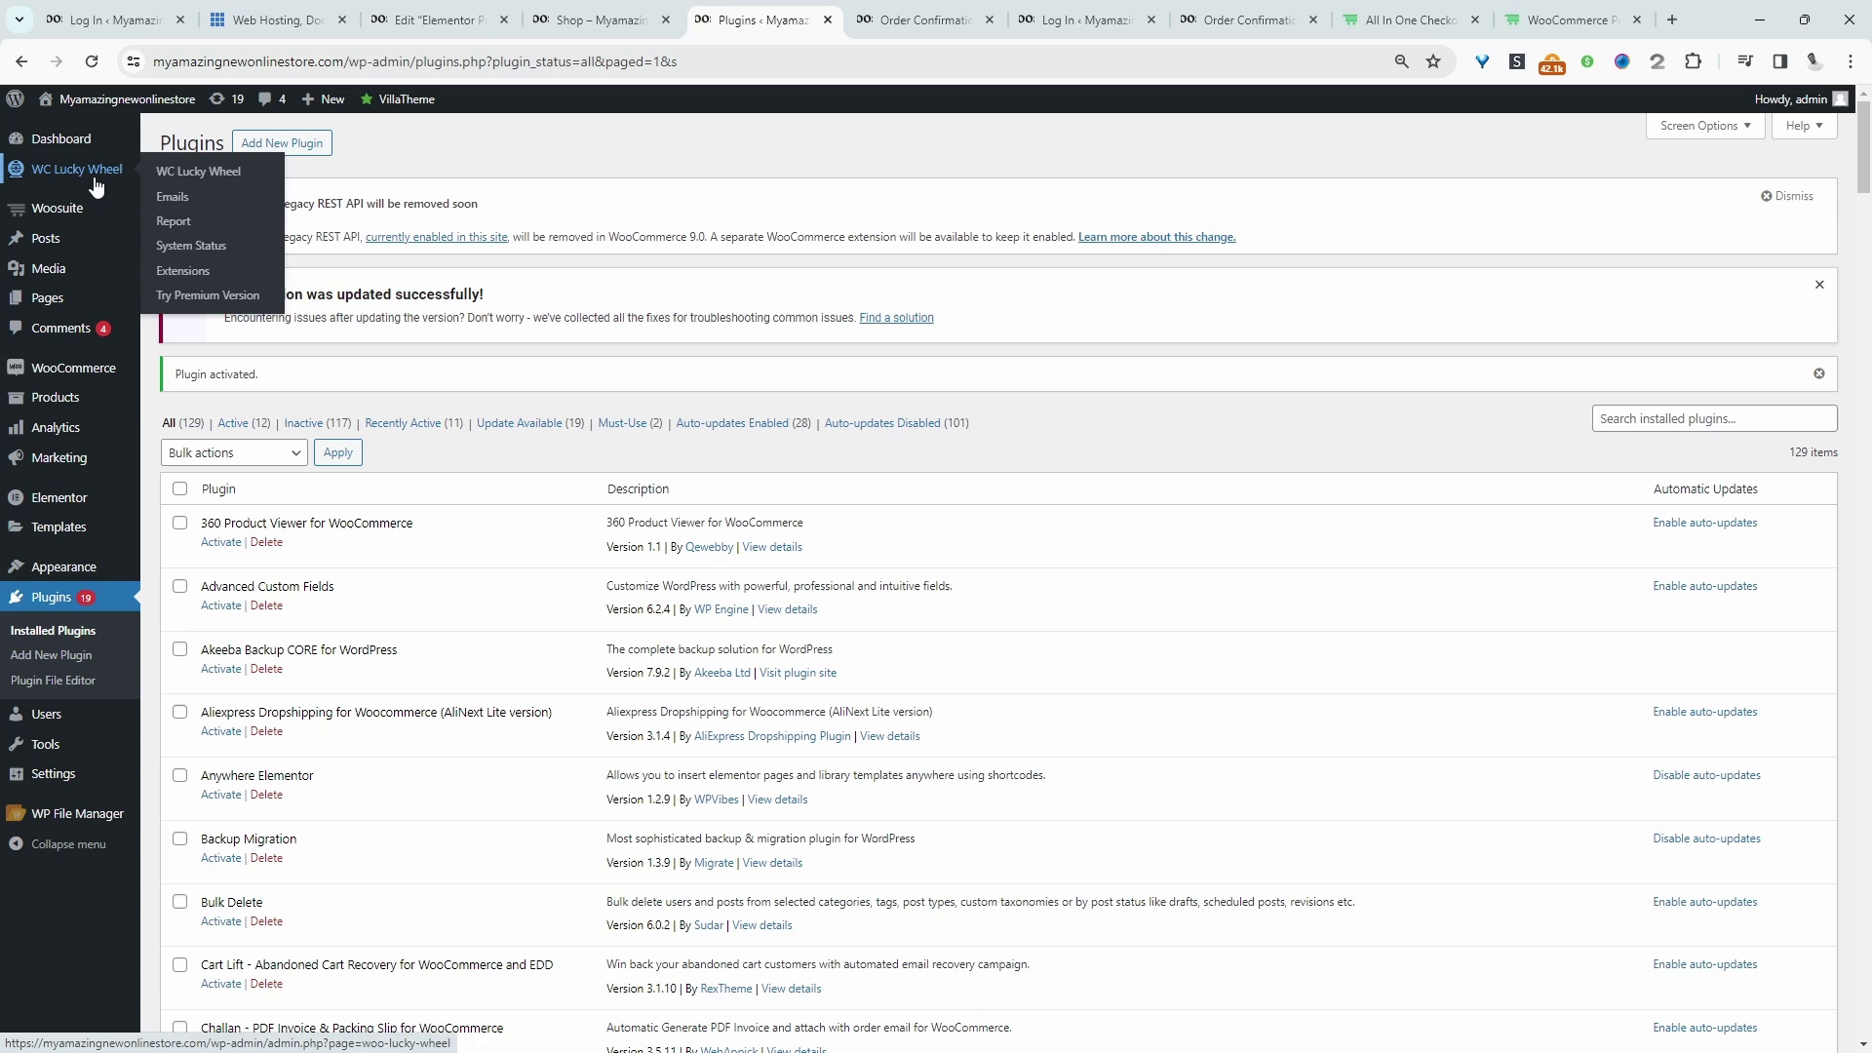
{"action": "left_click", "coordinate": [61, 176]}
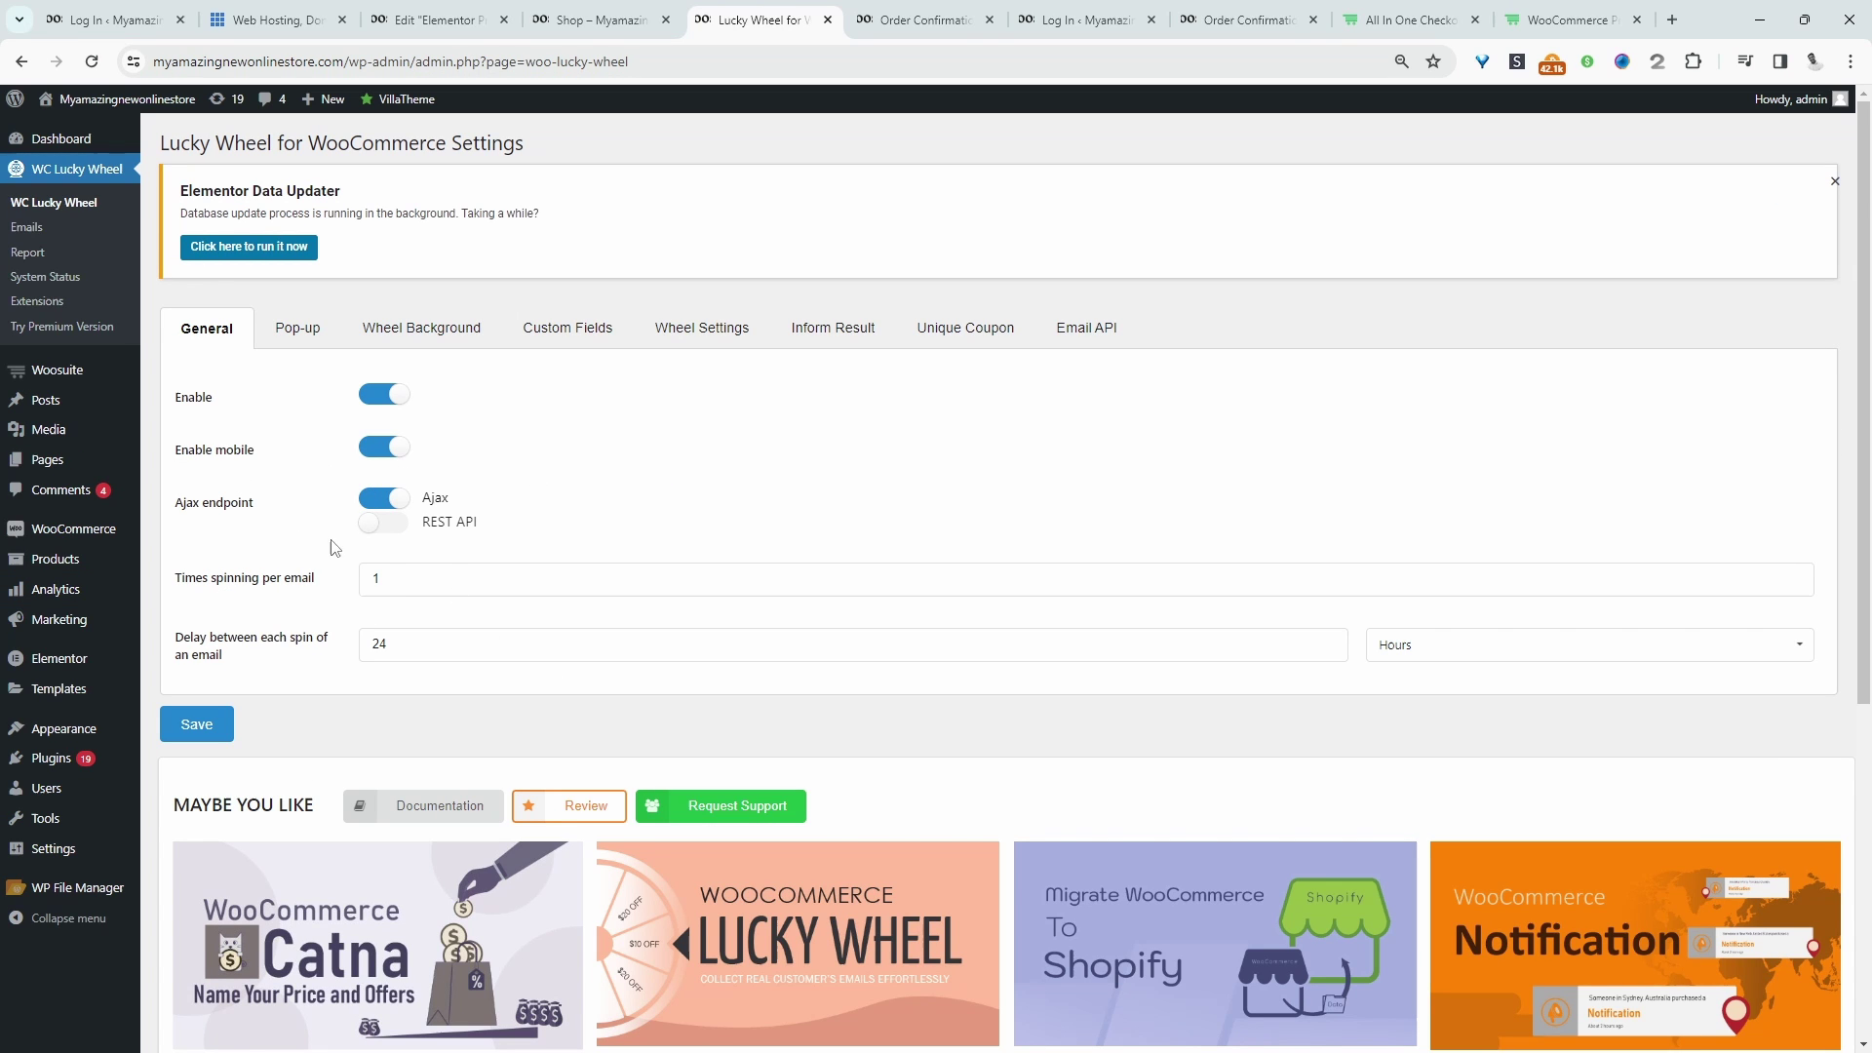
{"action": "left_click", "coordinate": [255, 554]}
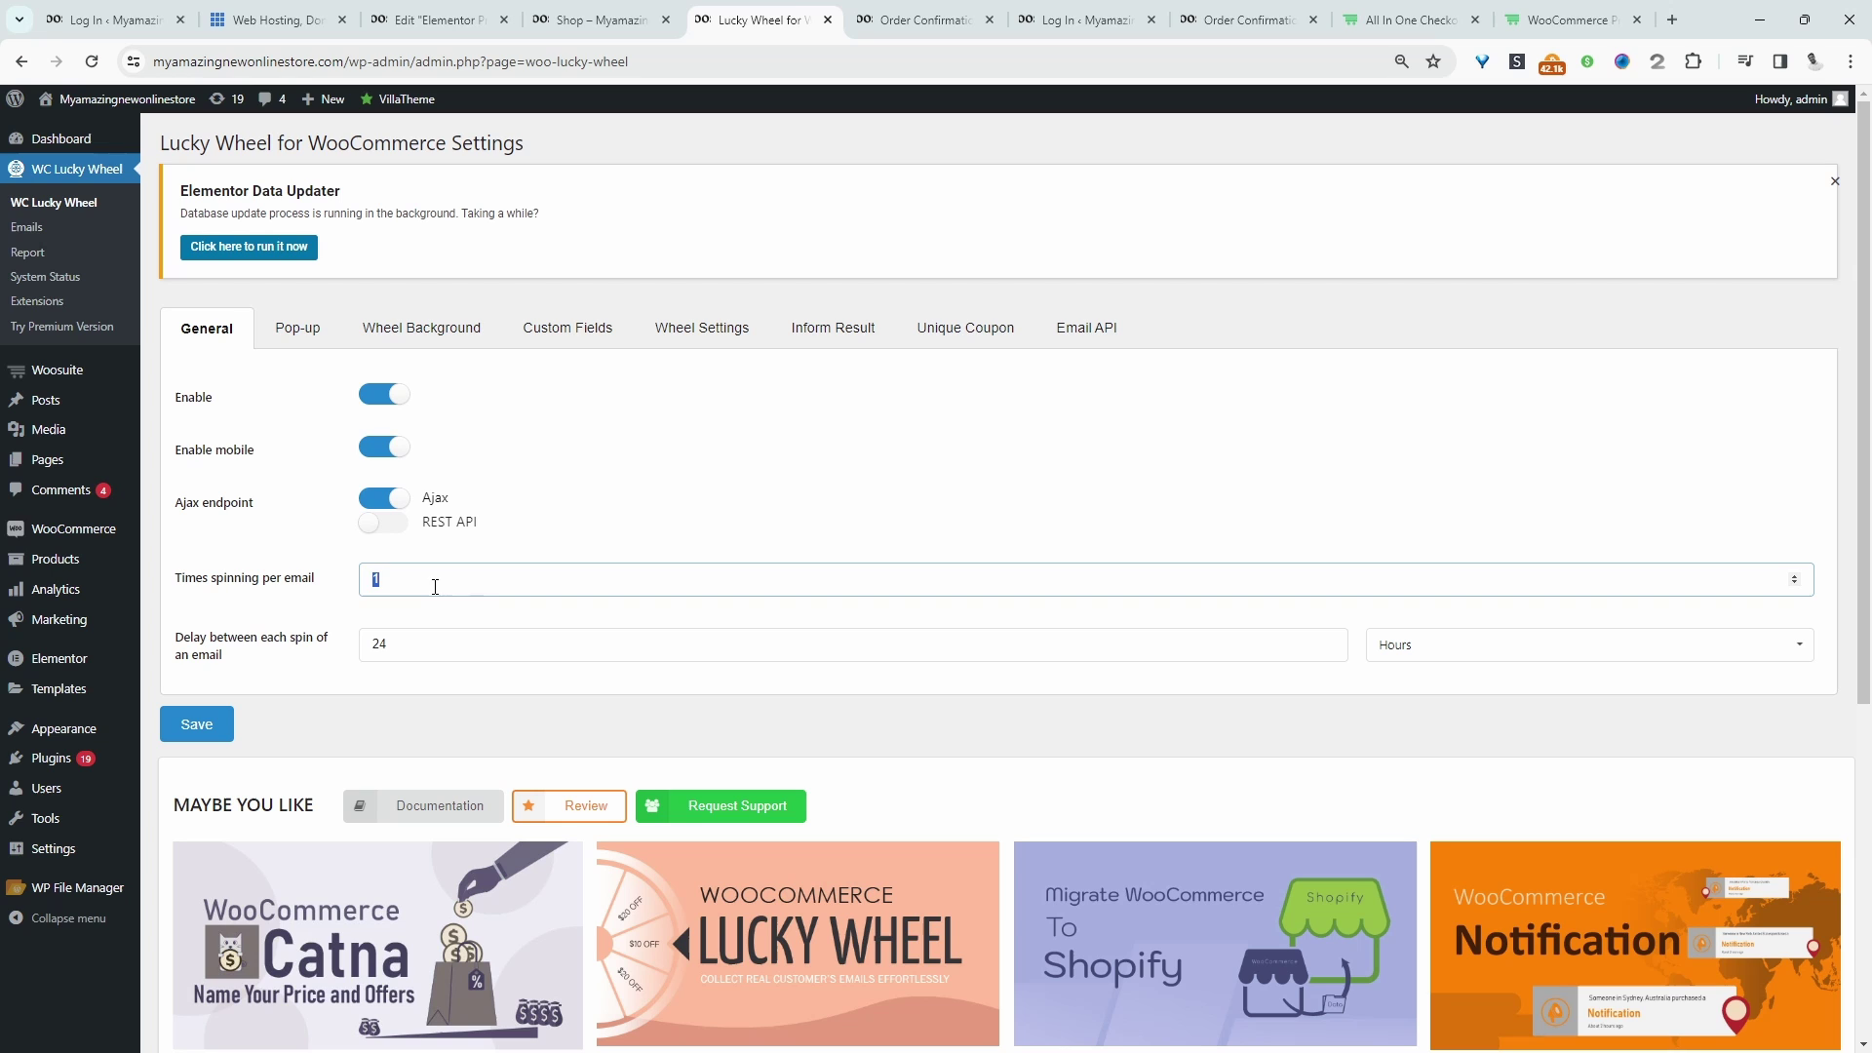
{"action": "left_click", "coordinate": [316, 648]}
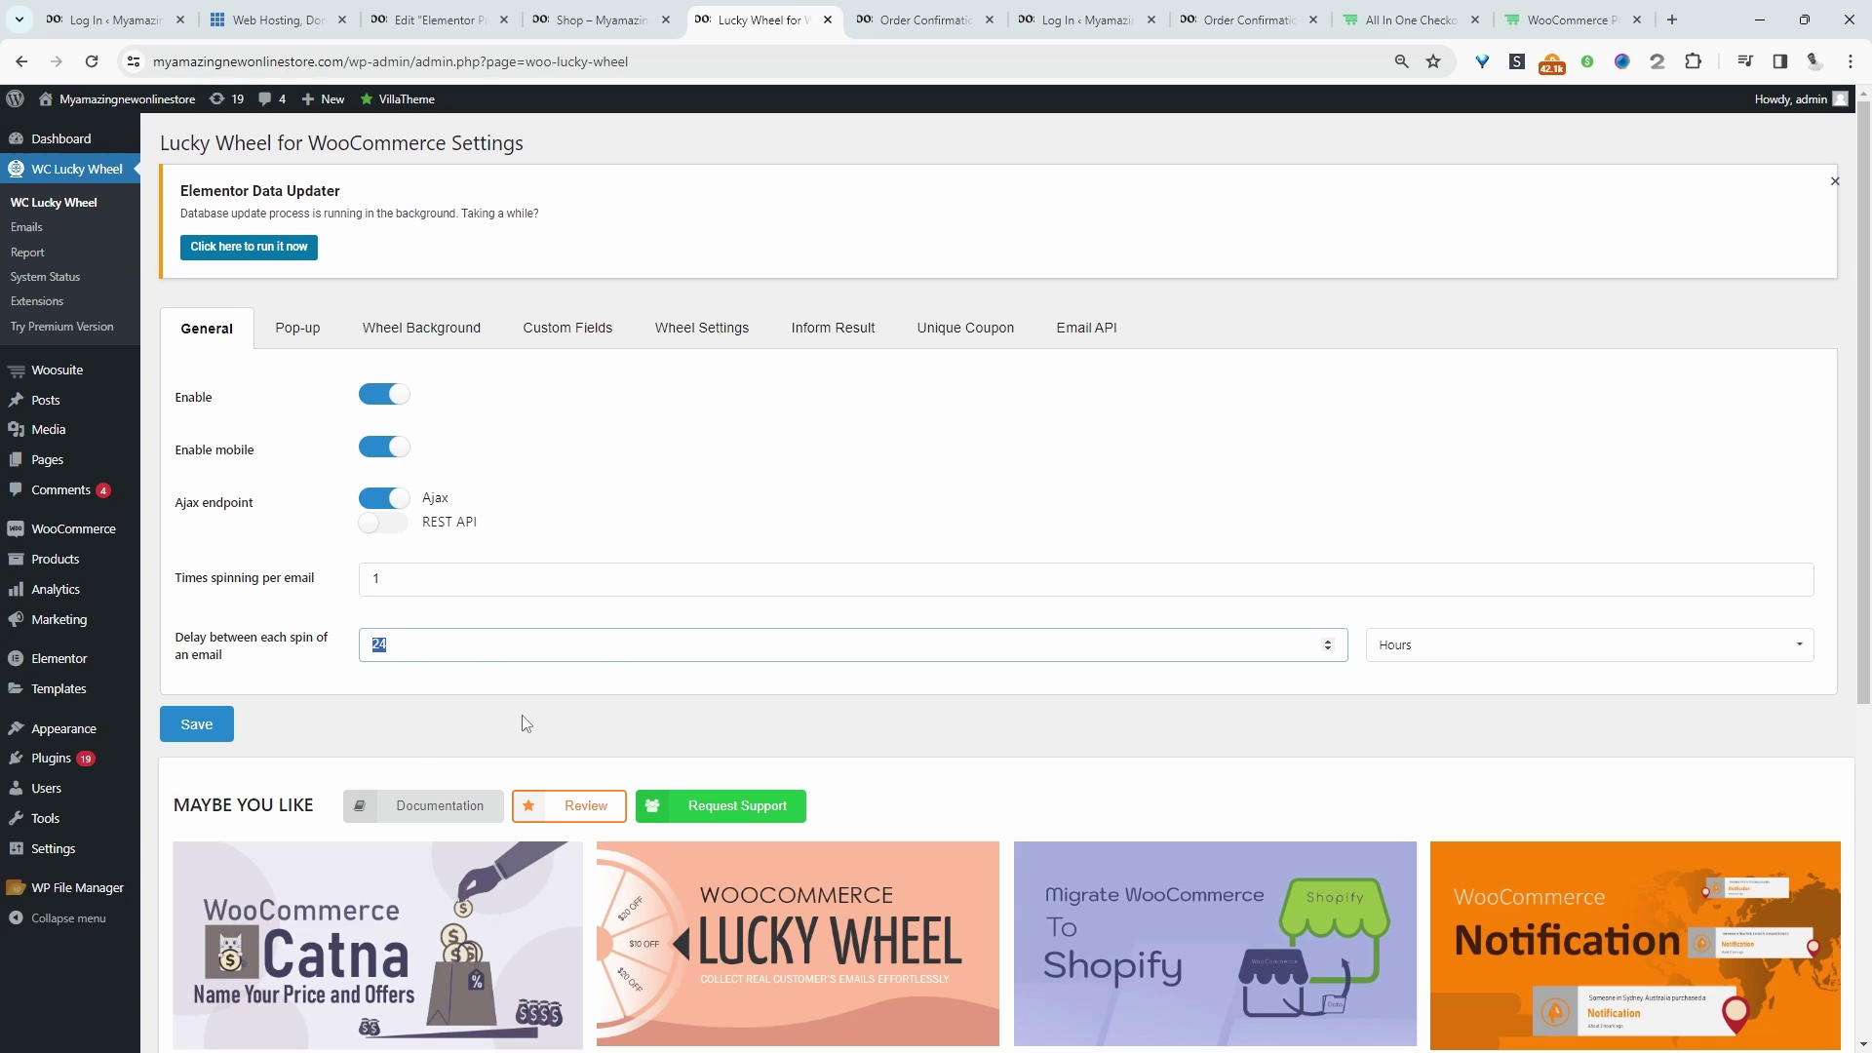
{"action": "left_click", "coordinate": [436, 591]}
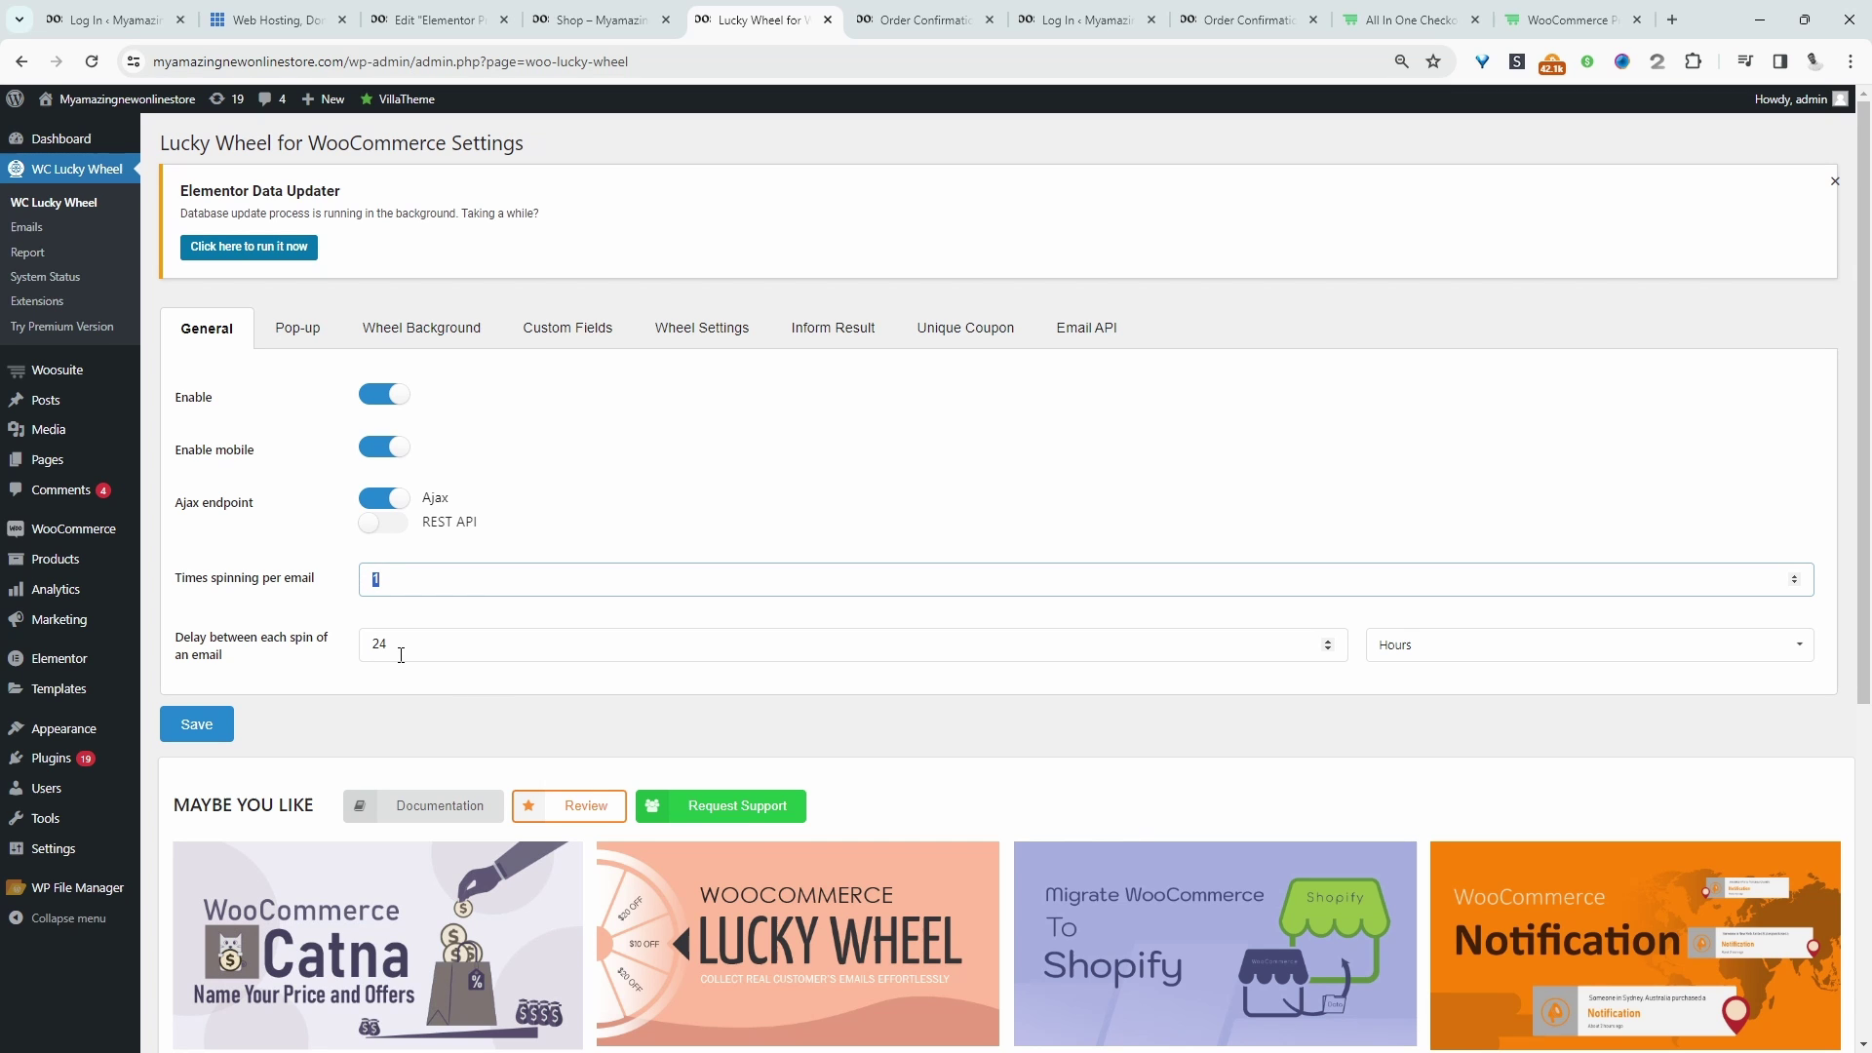
Set the Pop-up icon position to Bottom Left
{"action": "left_click", "coordinate": [297, 331]}
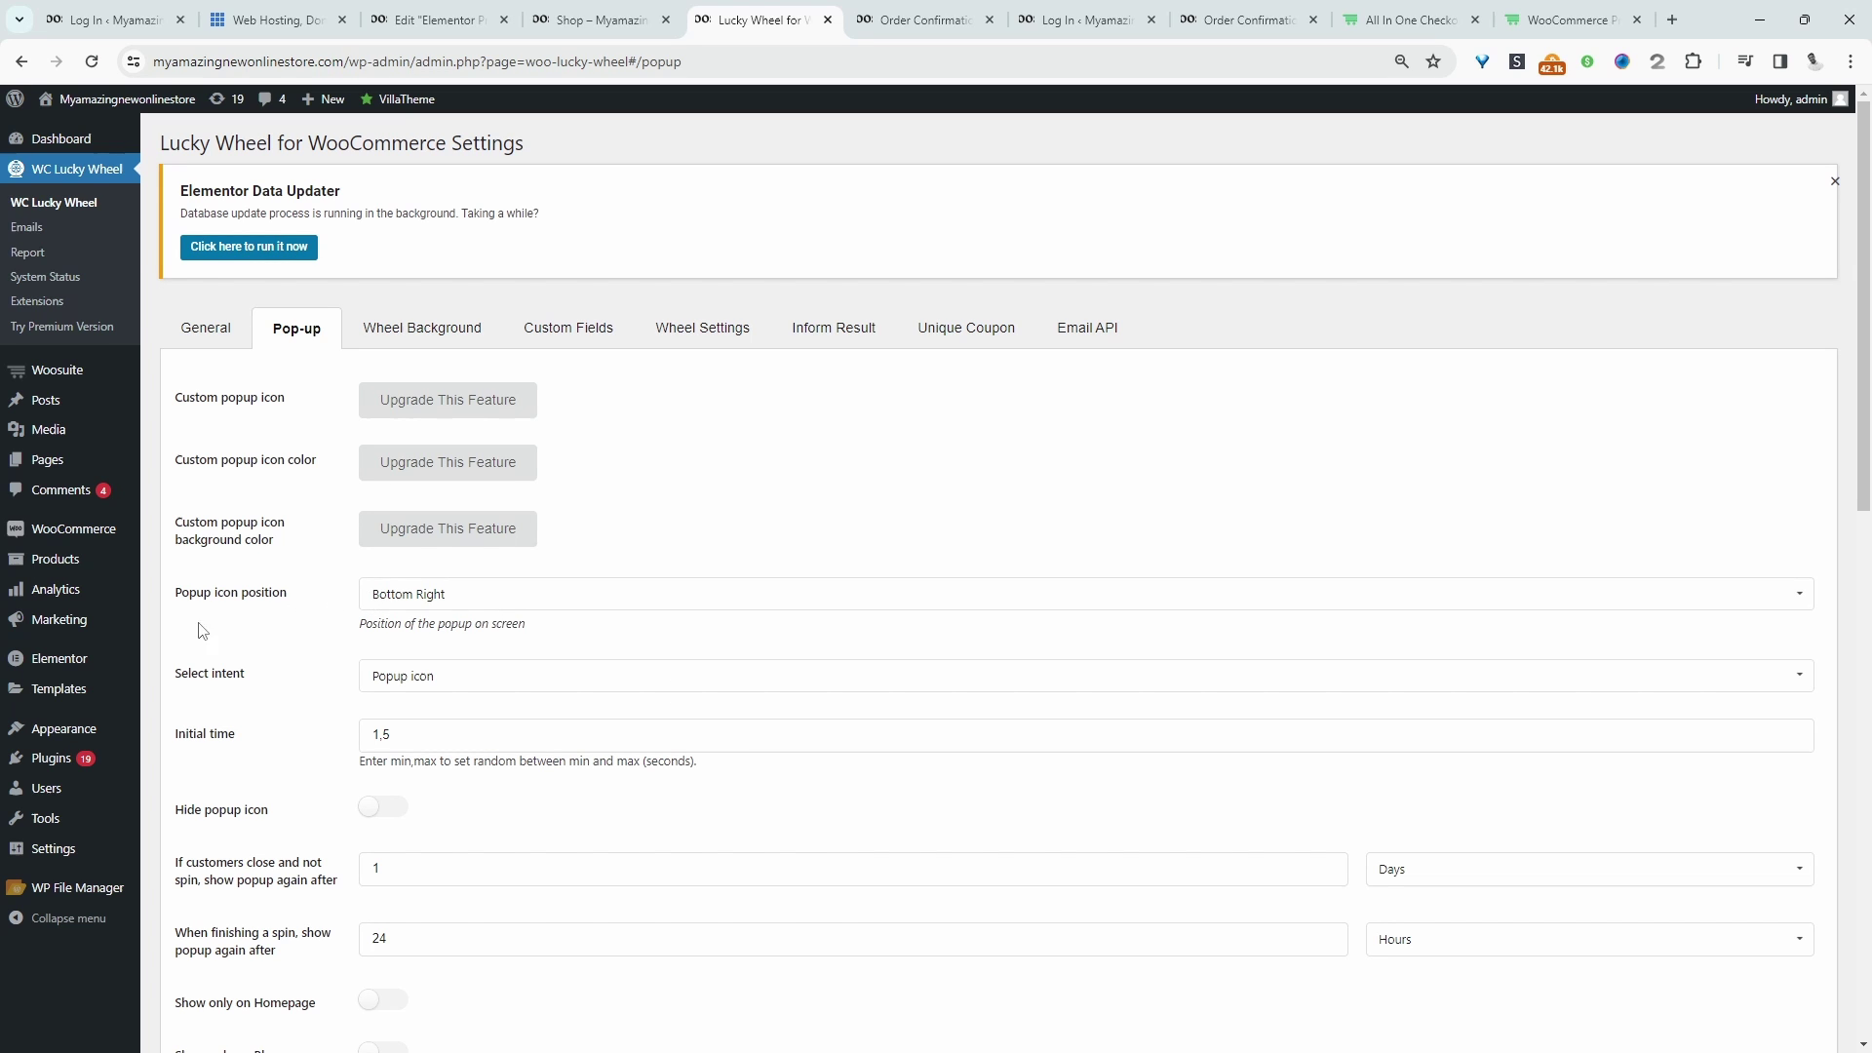
{"action": "left_click", "coordinate": [446, 599]}
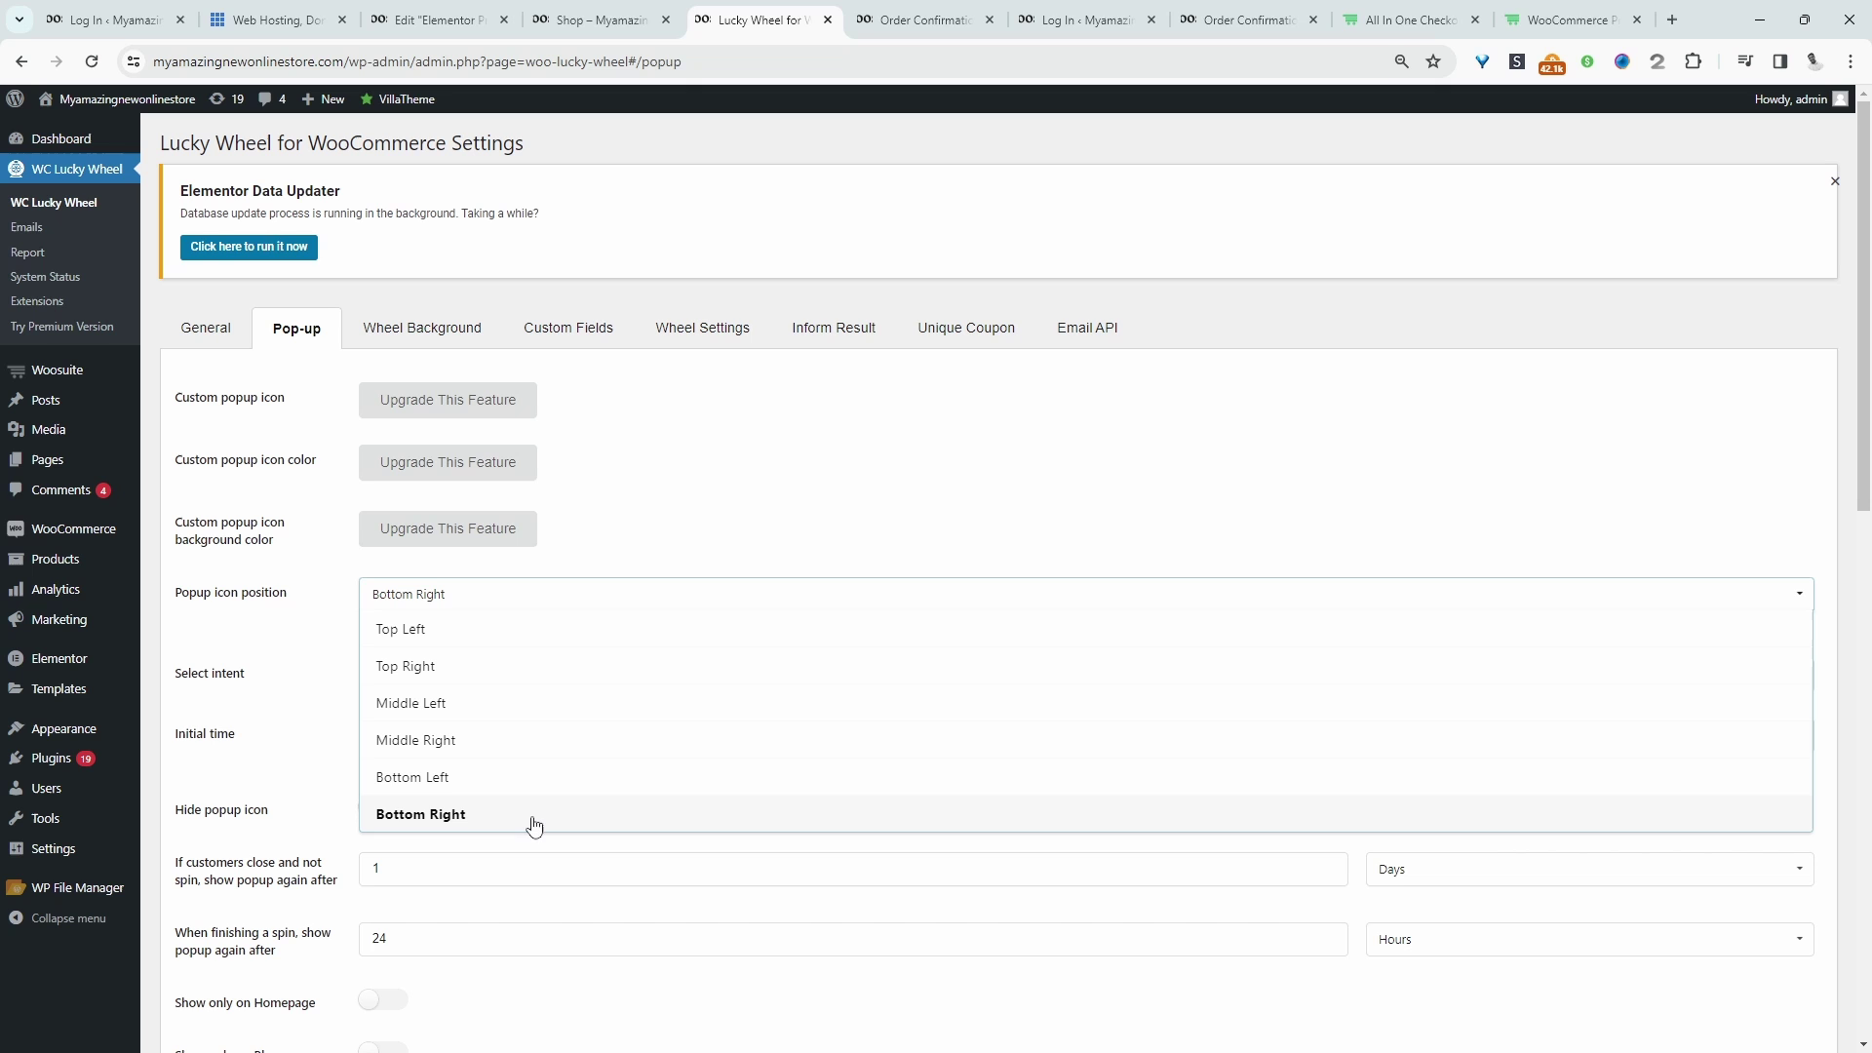
{"action": "left_click", "coordinate": [415, 777]}
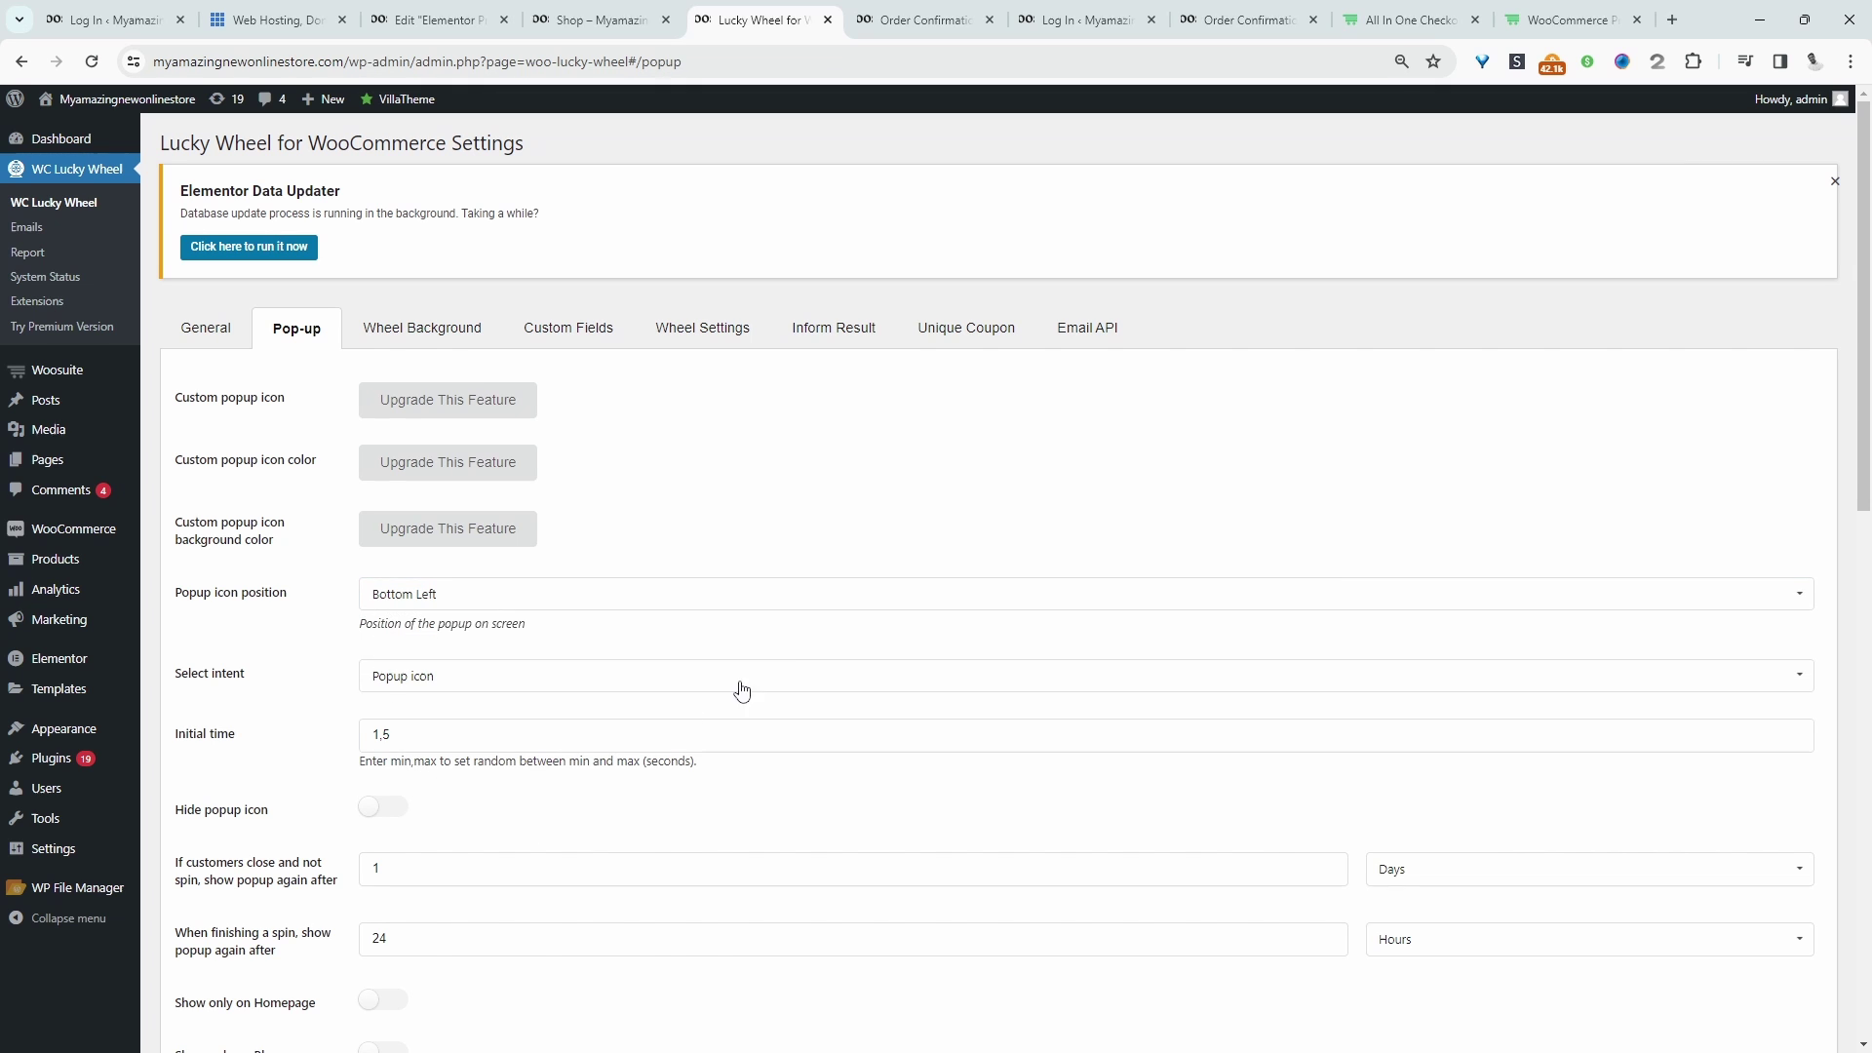
{"action": "scroll", "coordinate": [356, 765], "scroll_direction": "down", "scroll_amount": 4}
{"action": "left_click_drag", "start_coordinate": [395, 359], "coordinate": [354, 372]}
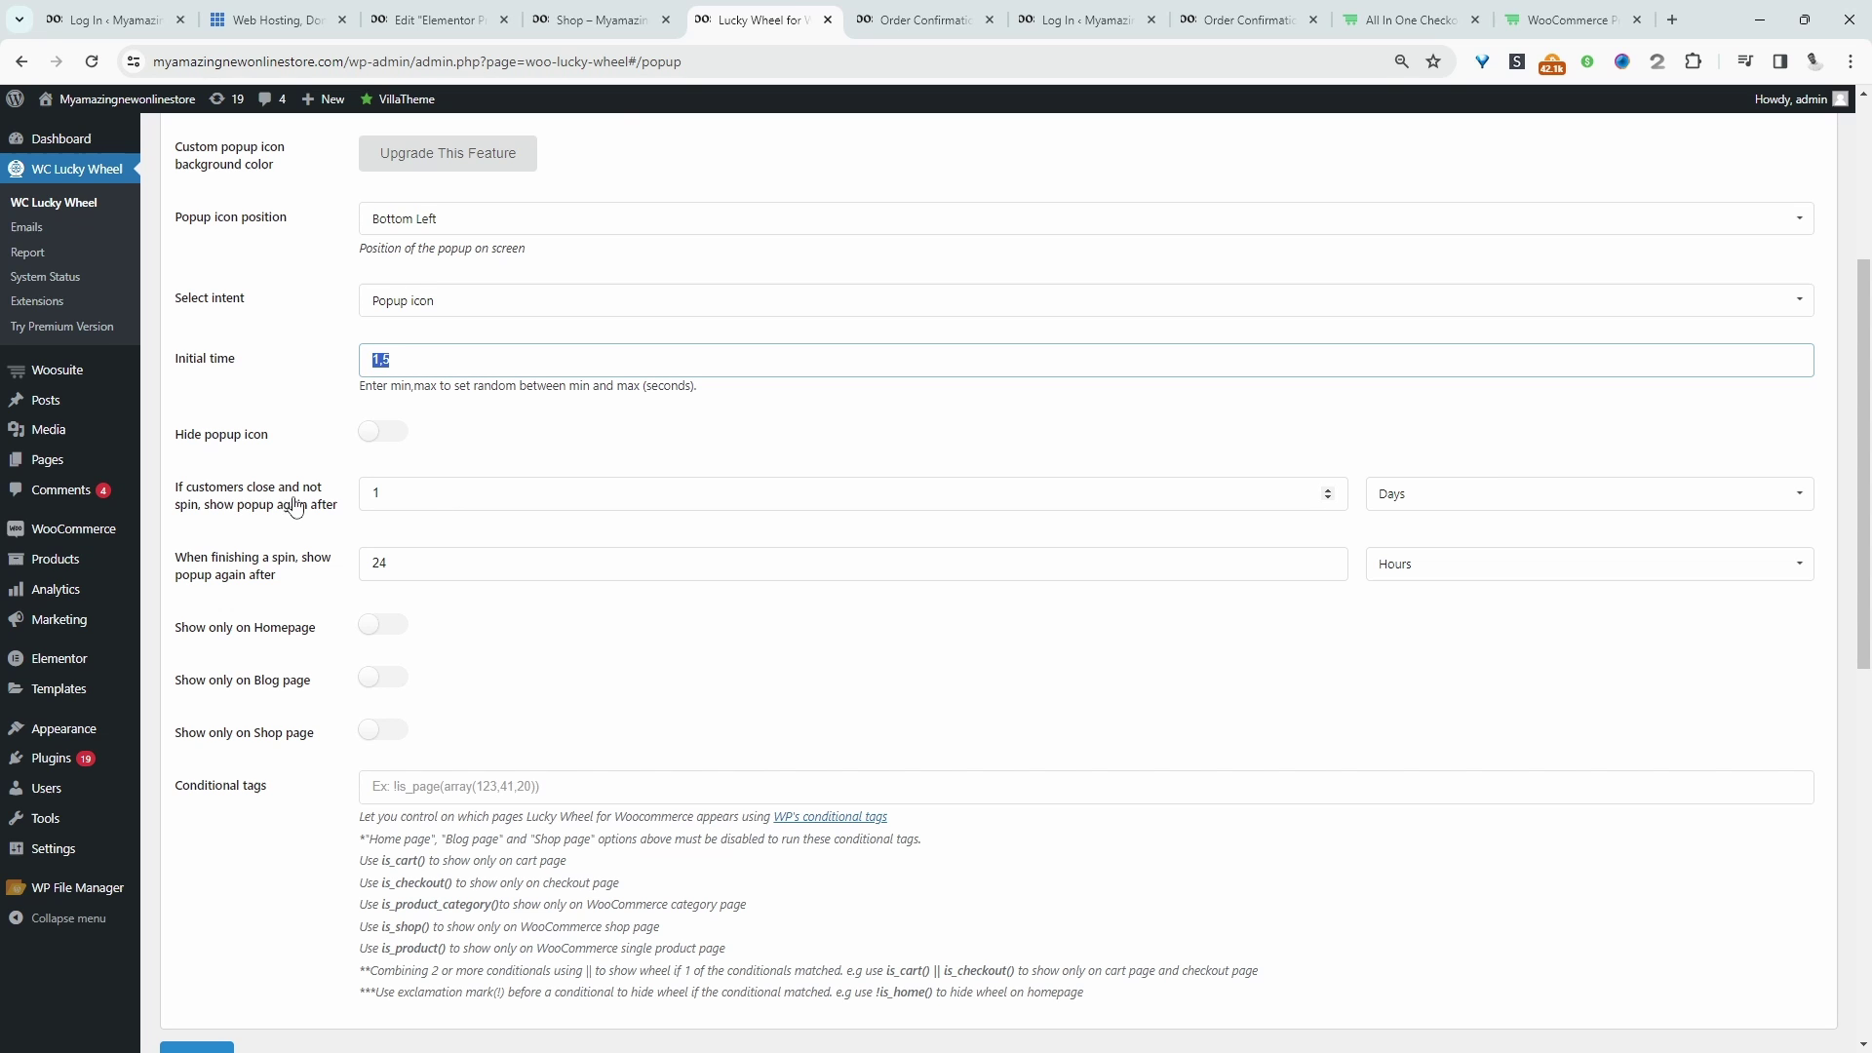
{"action": "scroll", "coordinate": [303, 610], "scroll_direction": "down", "scroll_amount": 1}
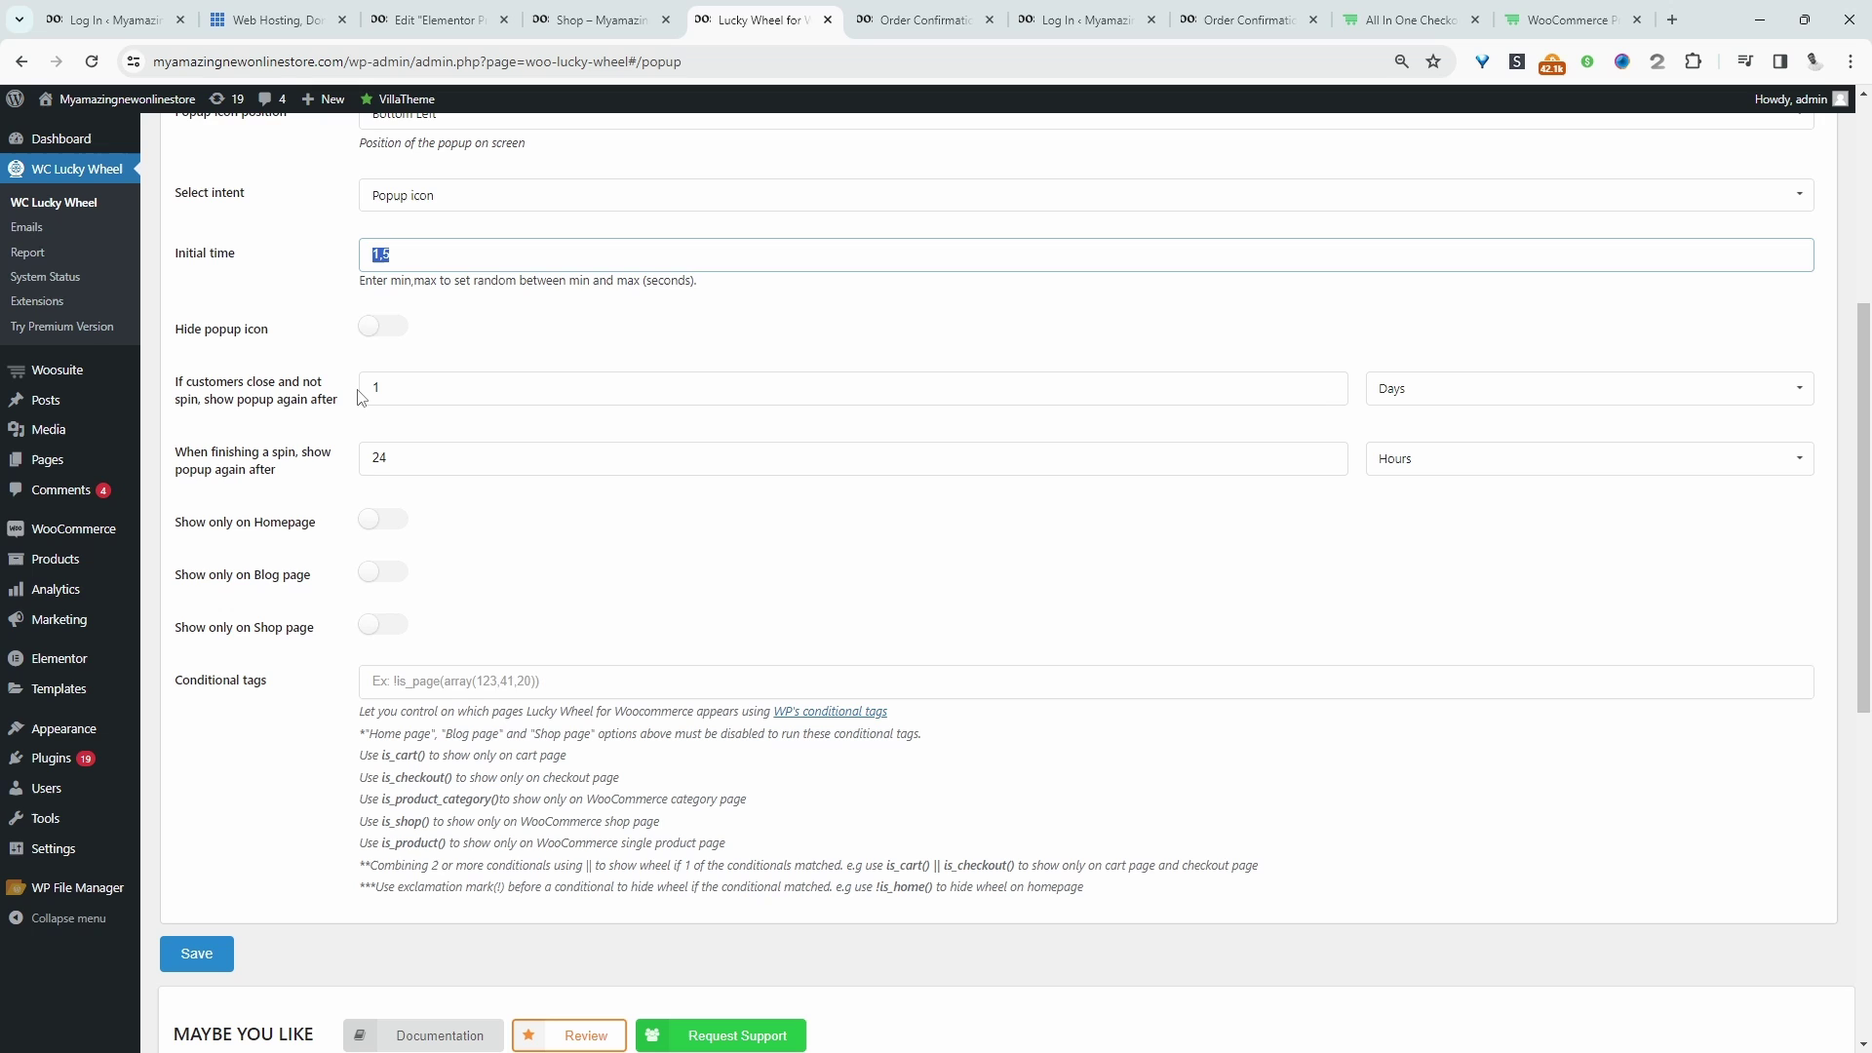
Check the reshow delay units and keep them as Days
{"action": "left_click", "coordinate": [1377, 390]}
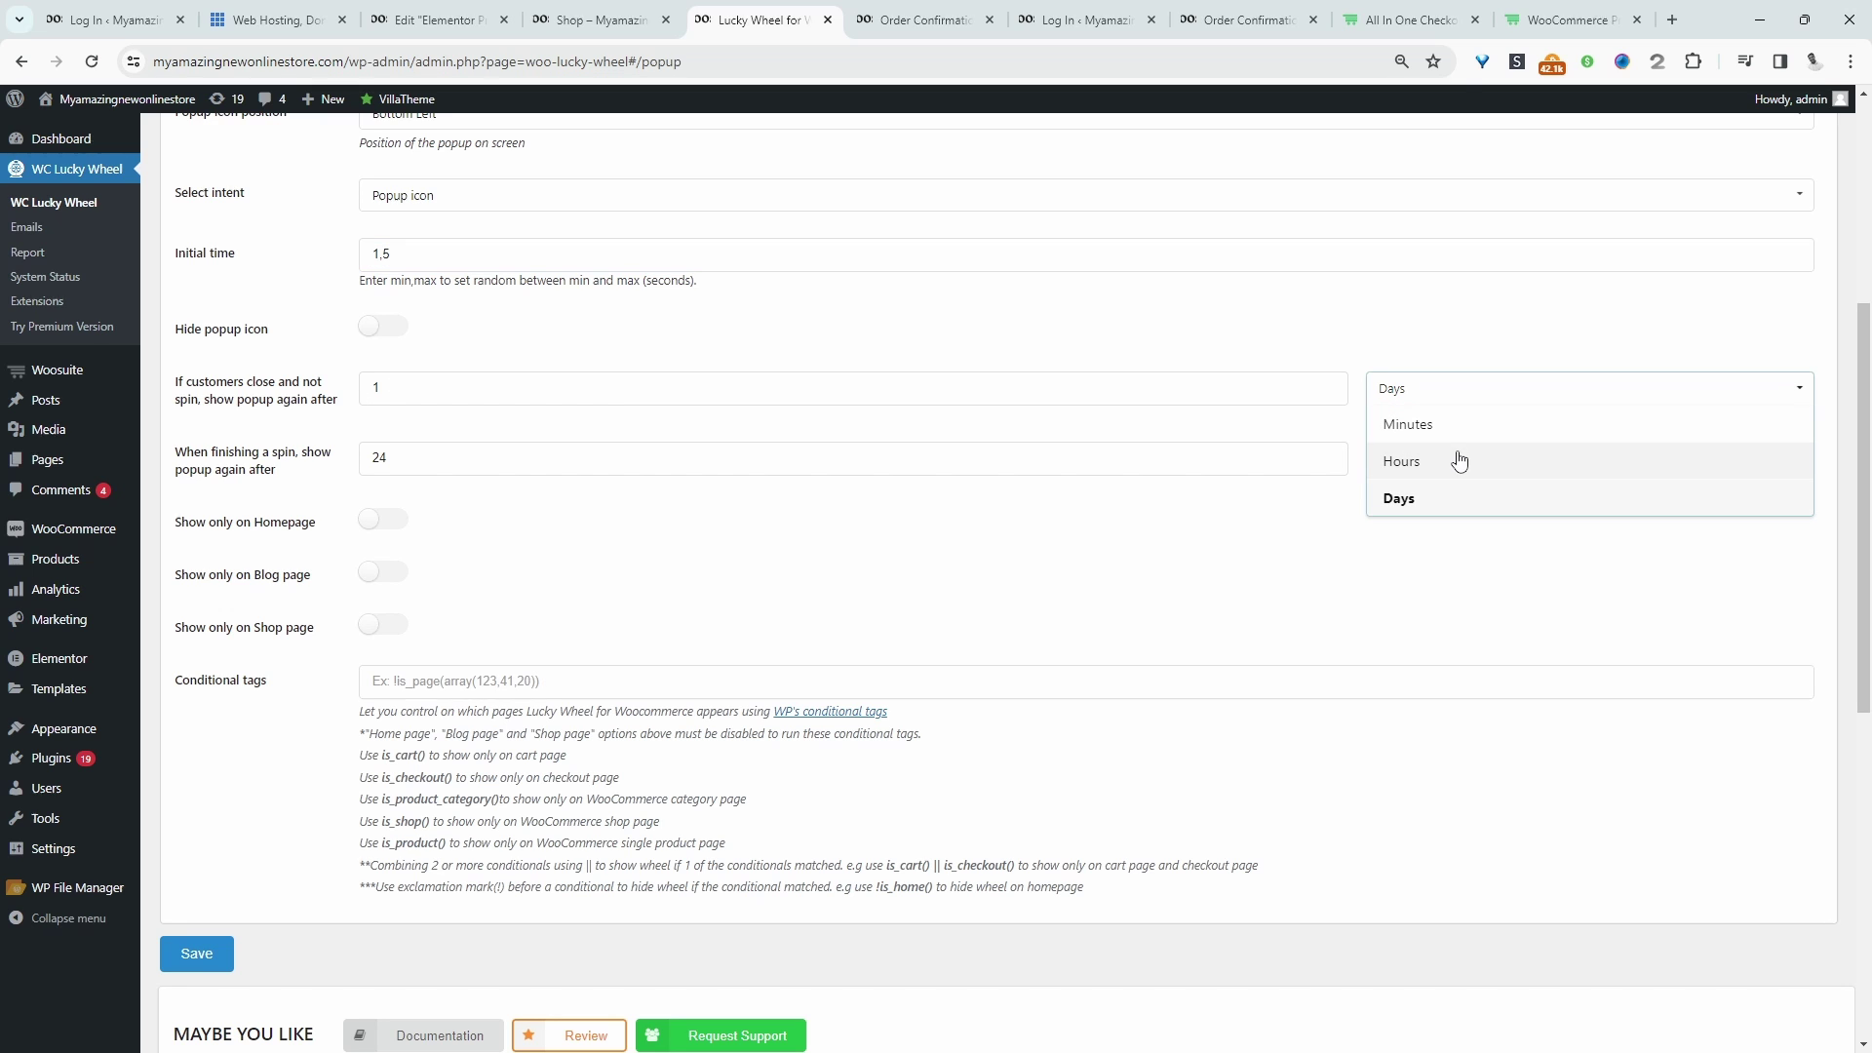
{"action": "left_click", "coordinate": [499, 577]}
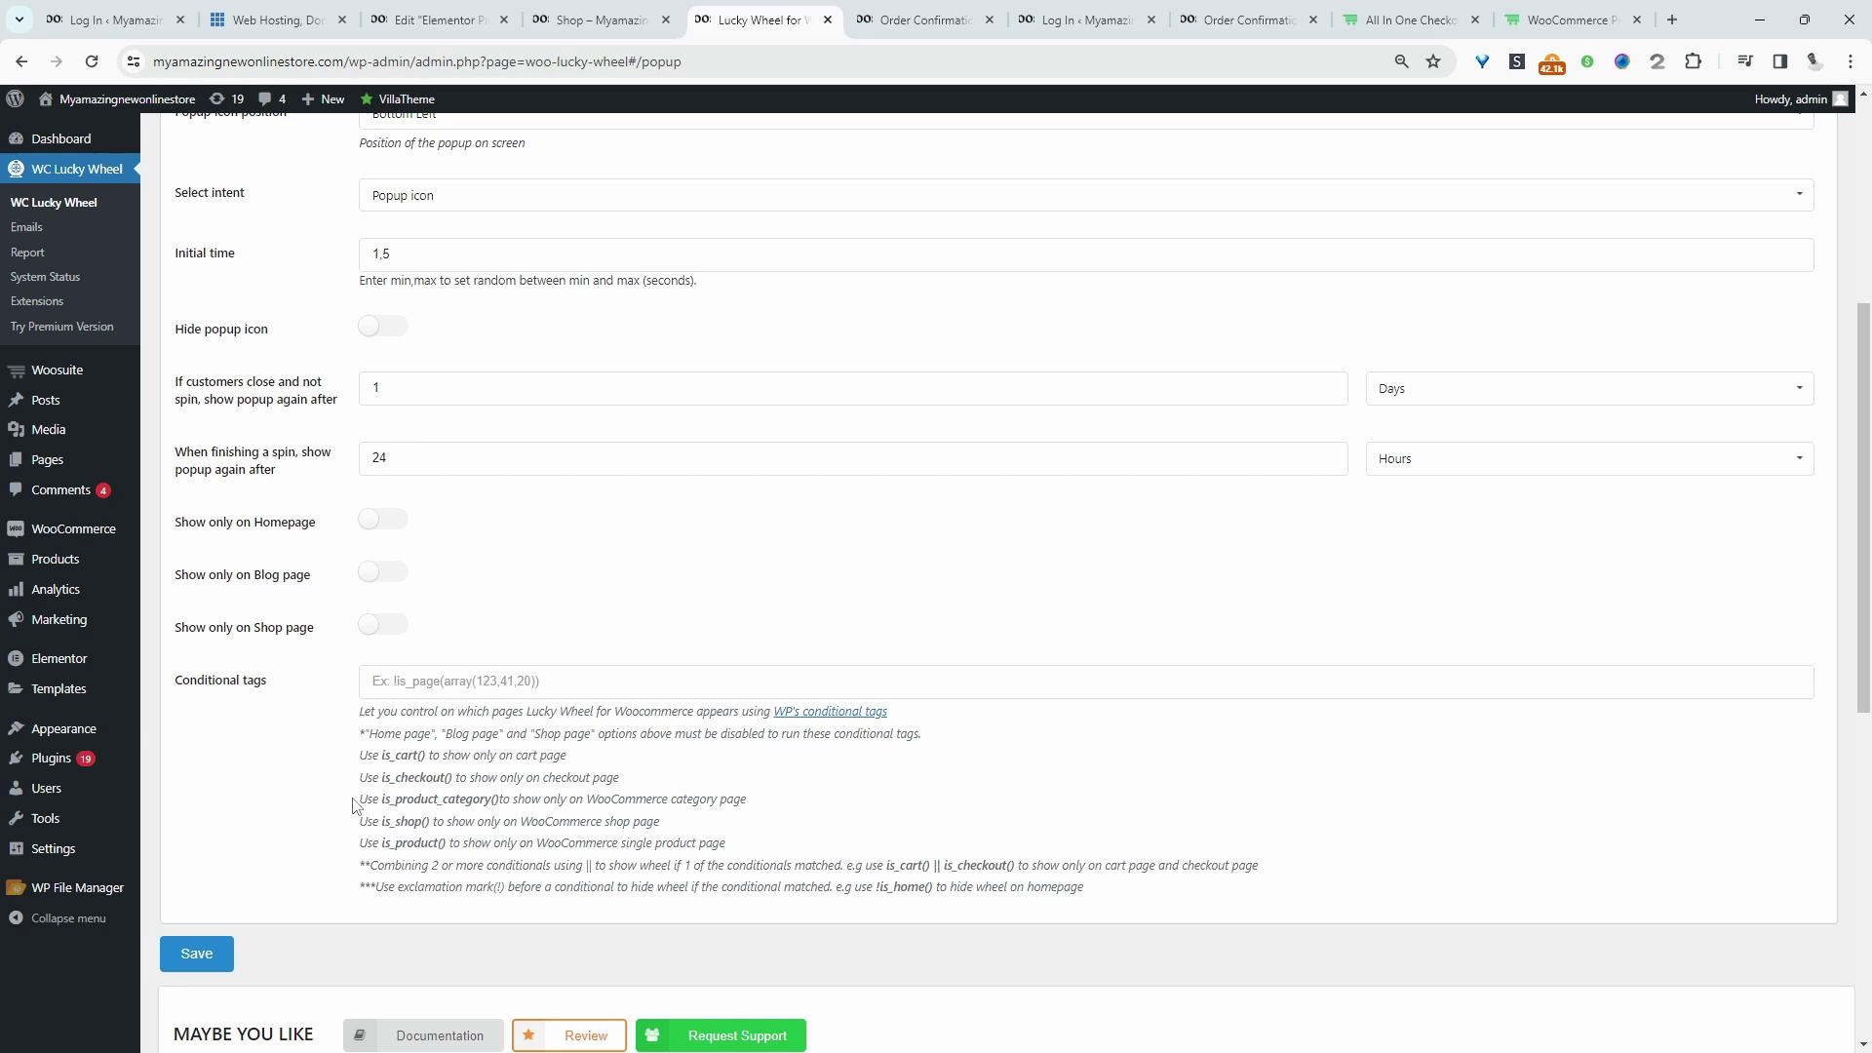
{"action": "scroll", "coordinate": [361, 390], "scroll_direction": "up", "scroll_amount": 5}
Review the Wheel Background options and select the SPIN TO WIN! wheel description
{"action": "left_click", "coordinate": [429, 336]}
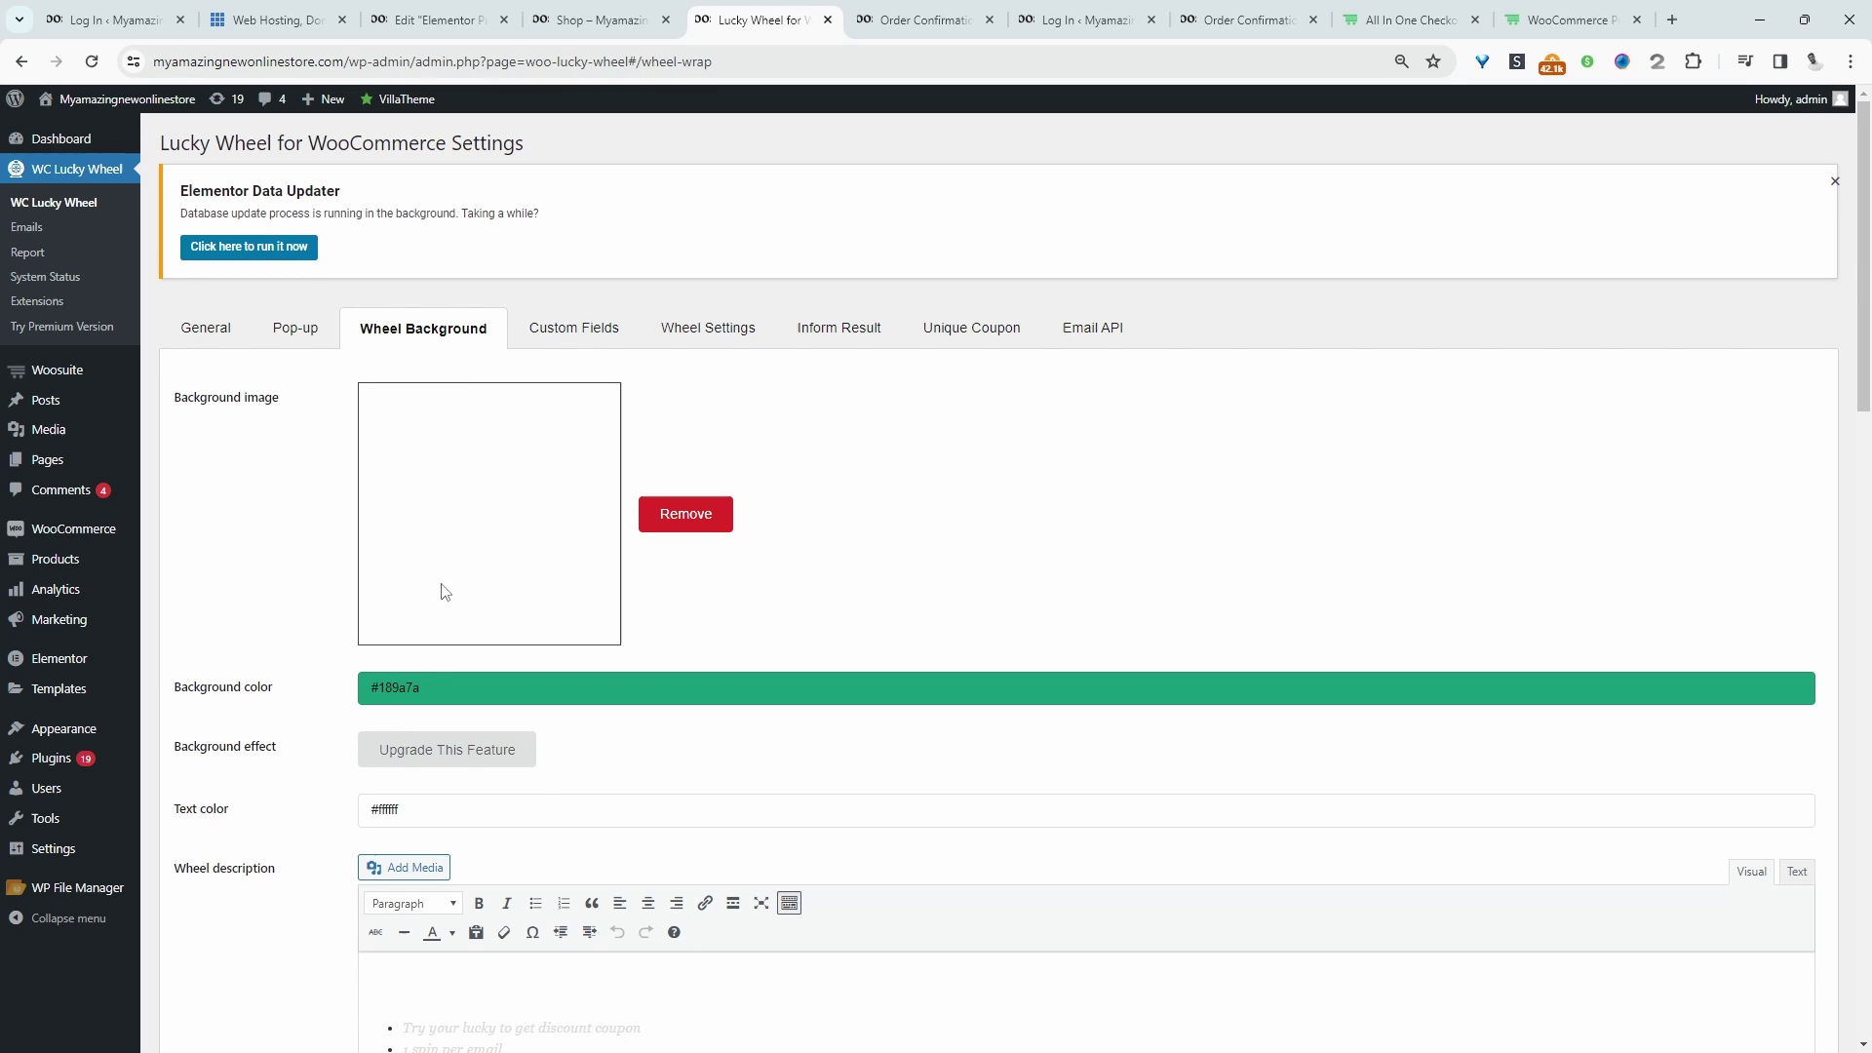
{"action": "scroll", "coordinate": [437, 614], "scroll_direction": "down", "scroll_amount": 2}
{"action": "scroll", "coordinate": [437, 614], "scroll_direction": "down", "scroll_amount": 1}
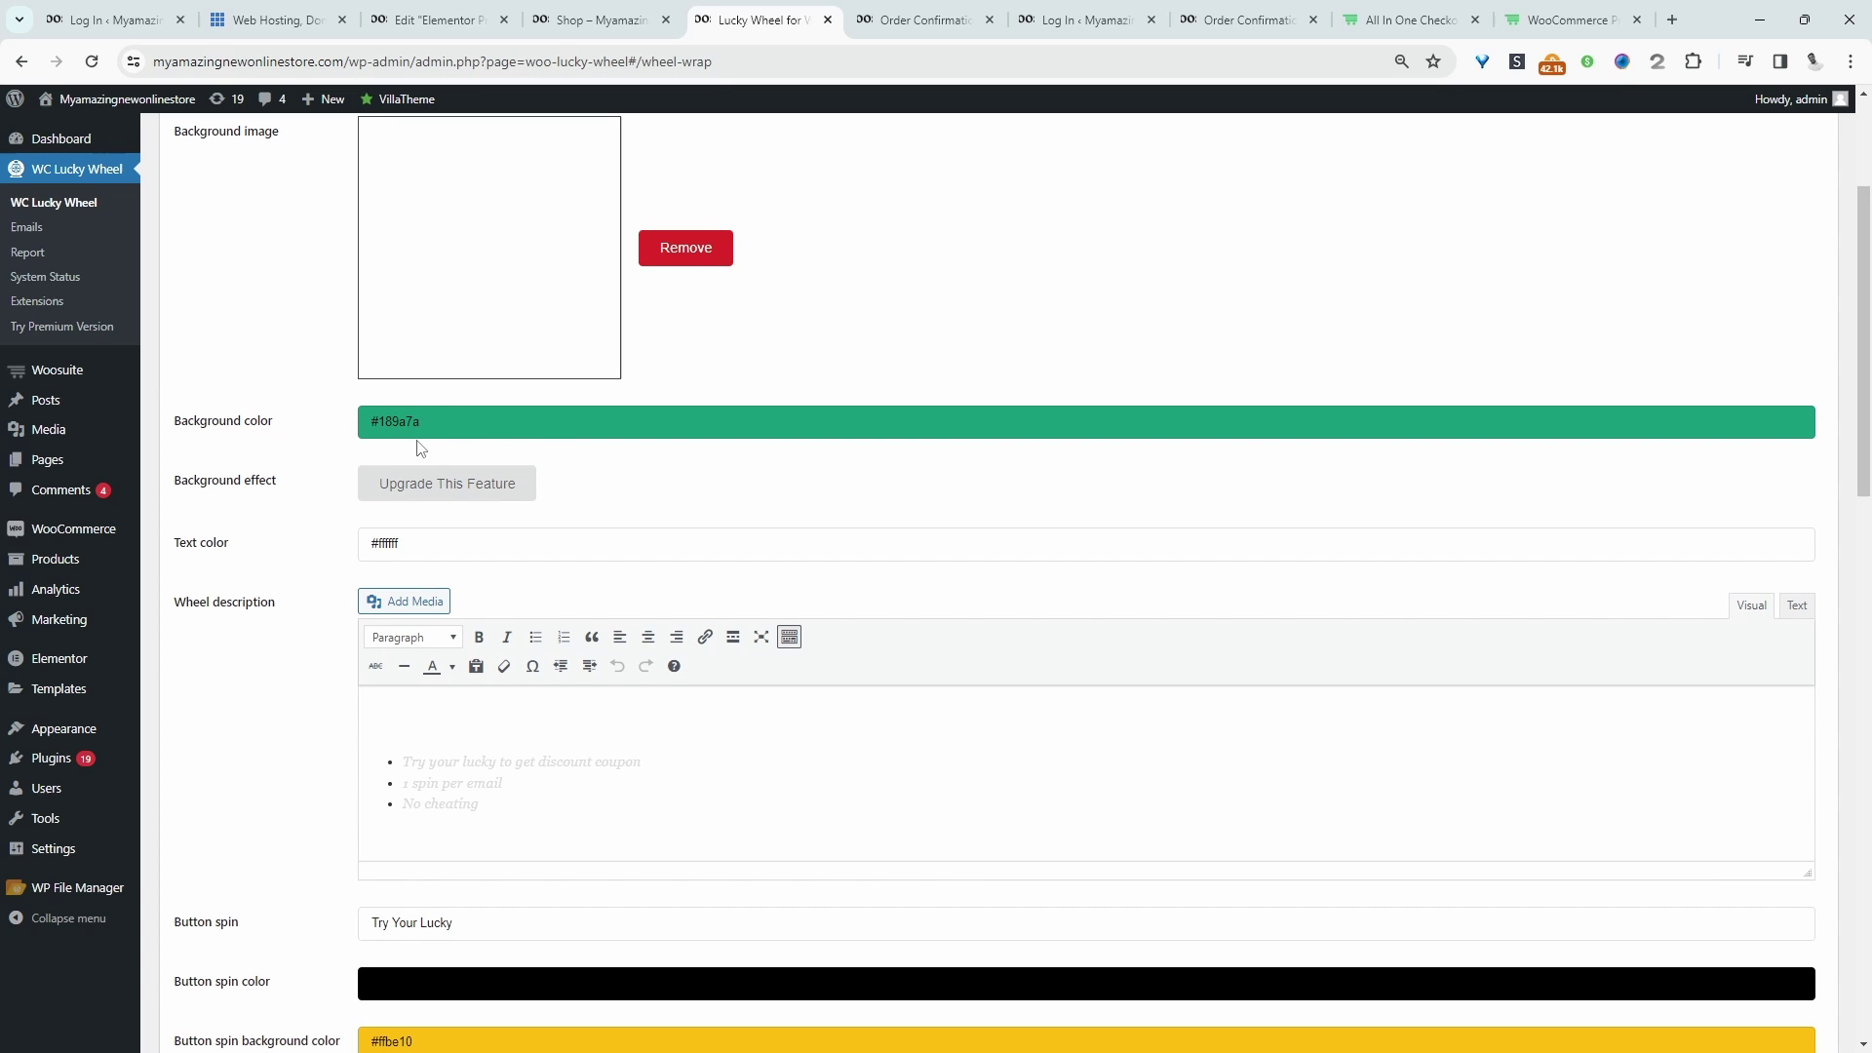
{"action": "scroll", "coordinate": [459, 487], "scroll_direction": "down", "scroll_amount": 2}
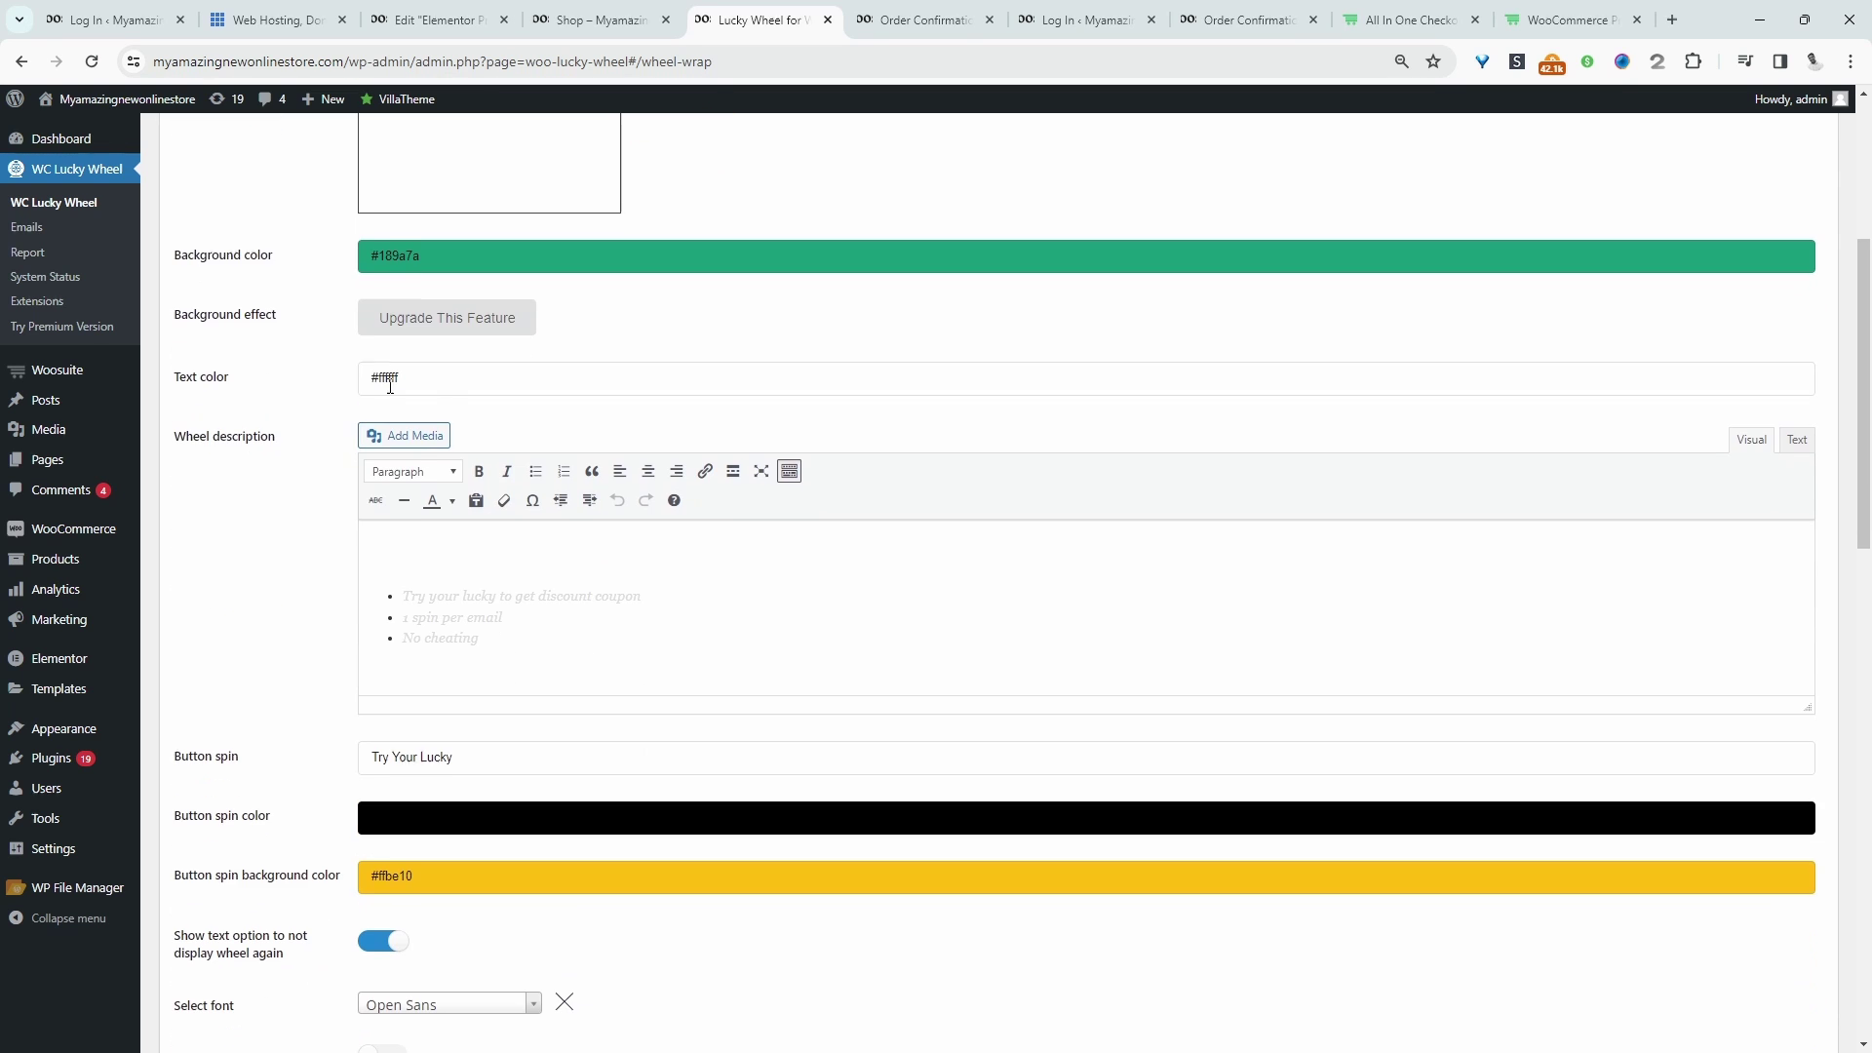
{"action": "left_click_drag", "start_coordinate": [571, 643], "coordinate": [400, 544]}
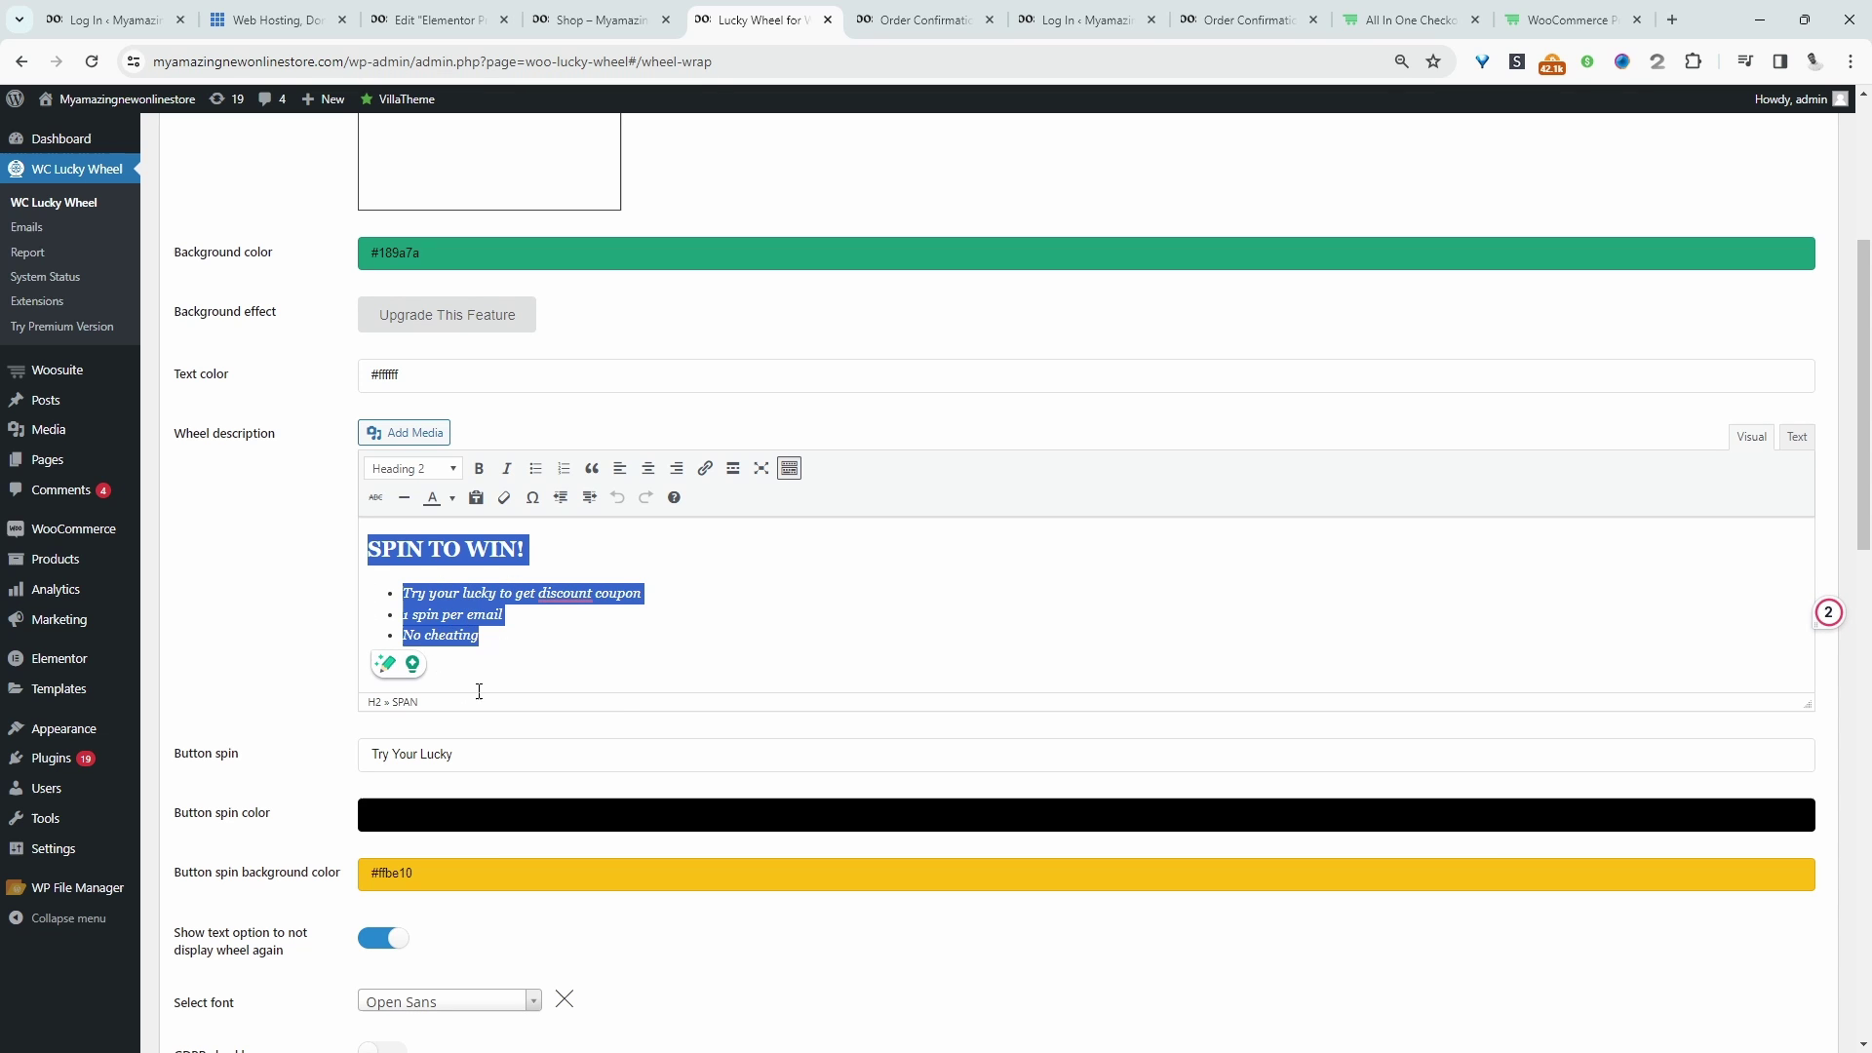
{"action": "scroll", "coordinate": [622, 709], "scroll_direction": "up", "scroll_amount": 4}
{"action": "scroll", "coordinate": [622, 709], "scroll_direction": "down", "scroll_amount": 6}
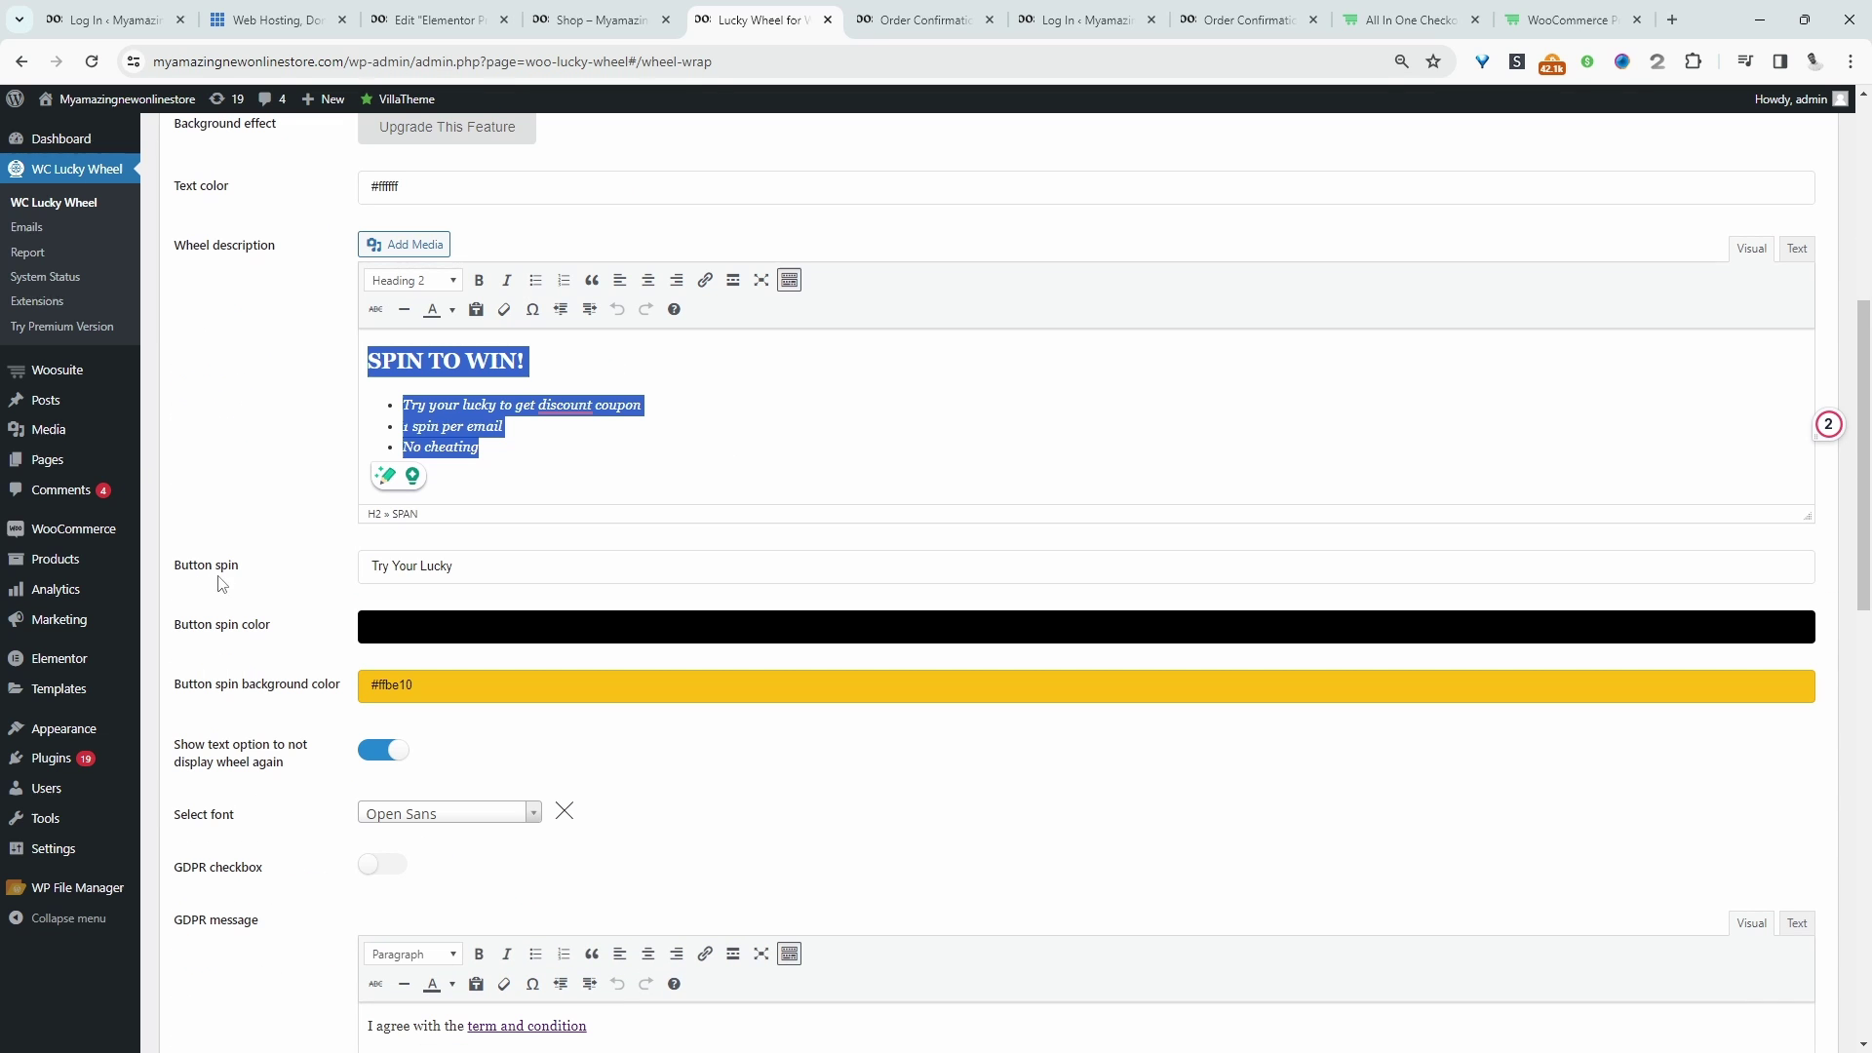
Submit the wheel background settings from the Button spin field
{"action": "left_click", "coordinate": [484, 574]}
{"action": "key", "text": "Return"}
{"action": "scroll", "coordinate": [530, 872], "scroll_direction": "down", "scroll_amount": 7}
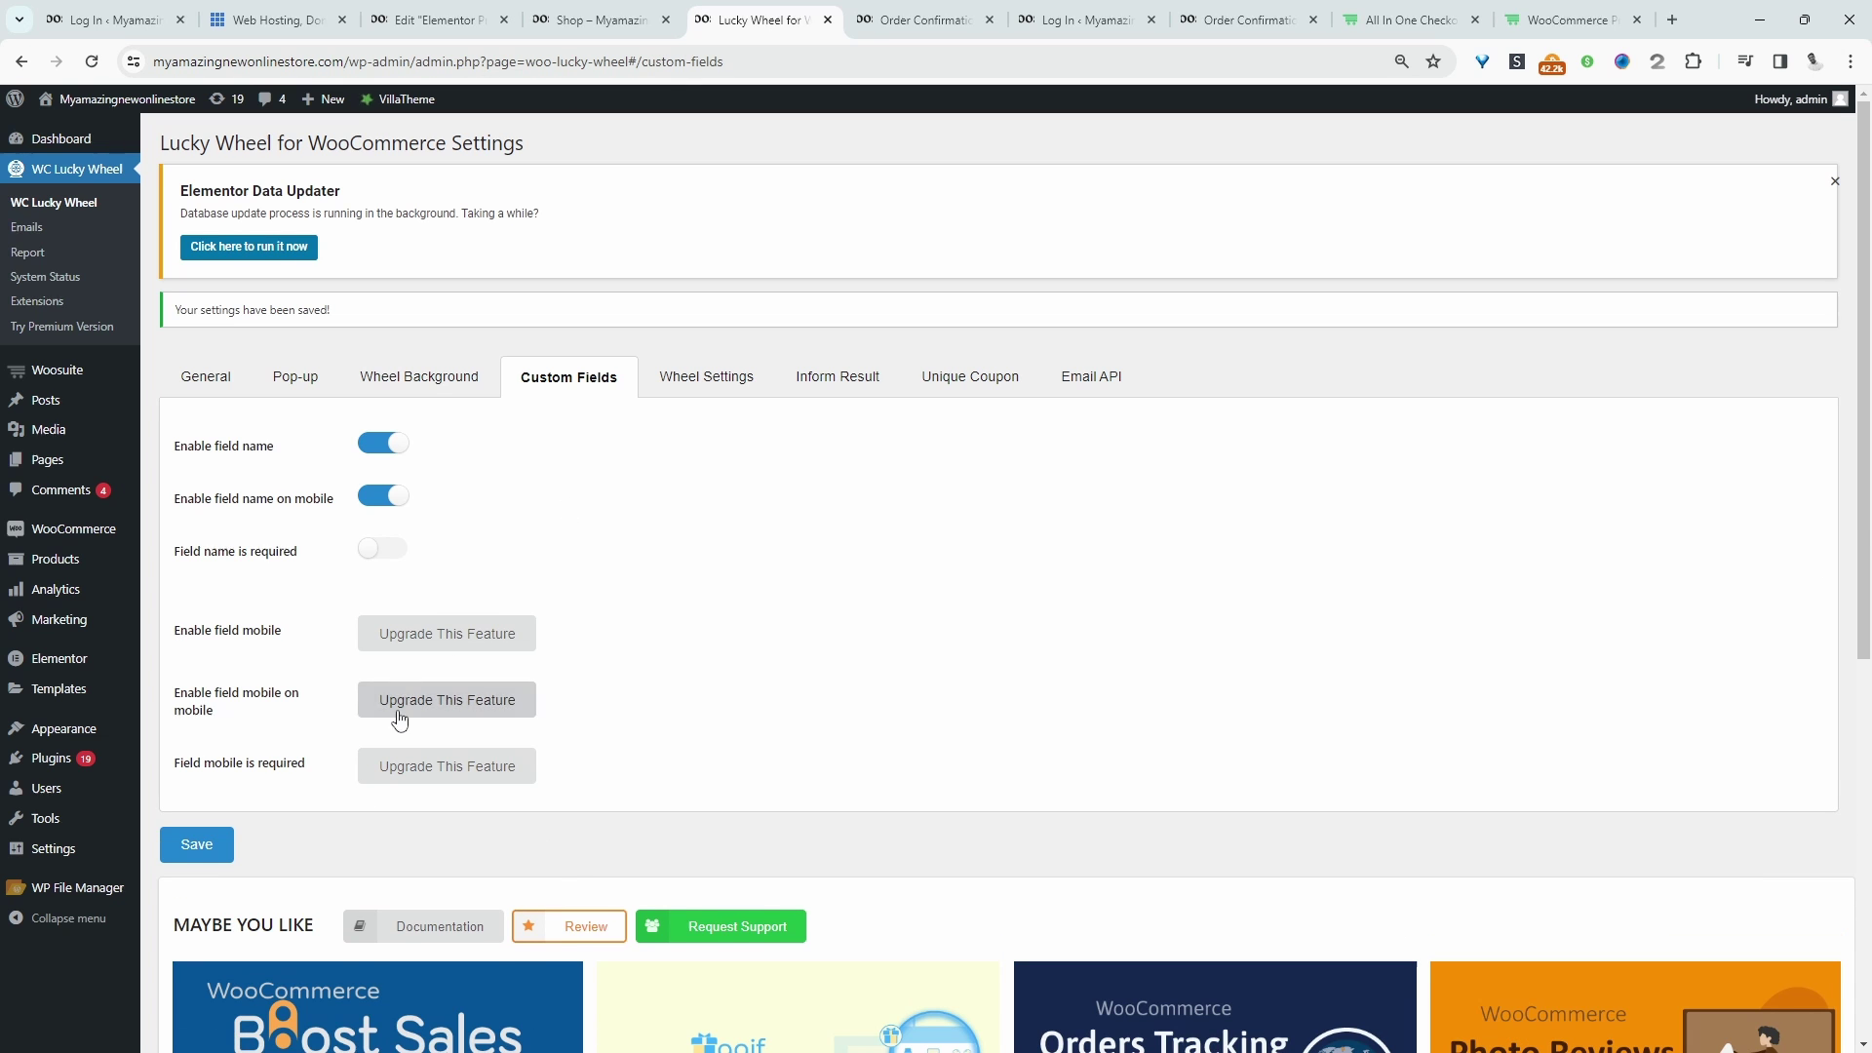
Go to Wheel Settings and preview the current wheel
{"action": "scroll", "coordinate": [348, 838], "scroll_direction": "down", "scroll_amount": 6}
{"action": "scroll", "coordinate": [349, 839], "scroll_direction": "up", "scroll_amount": 5}
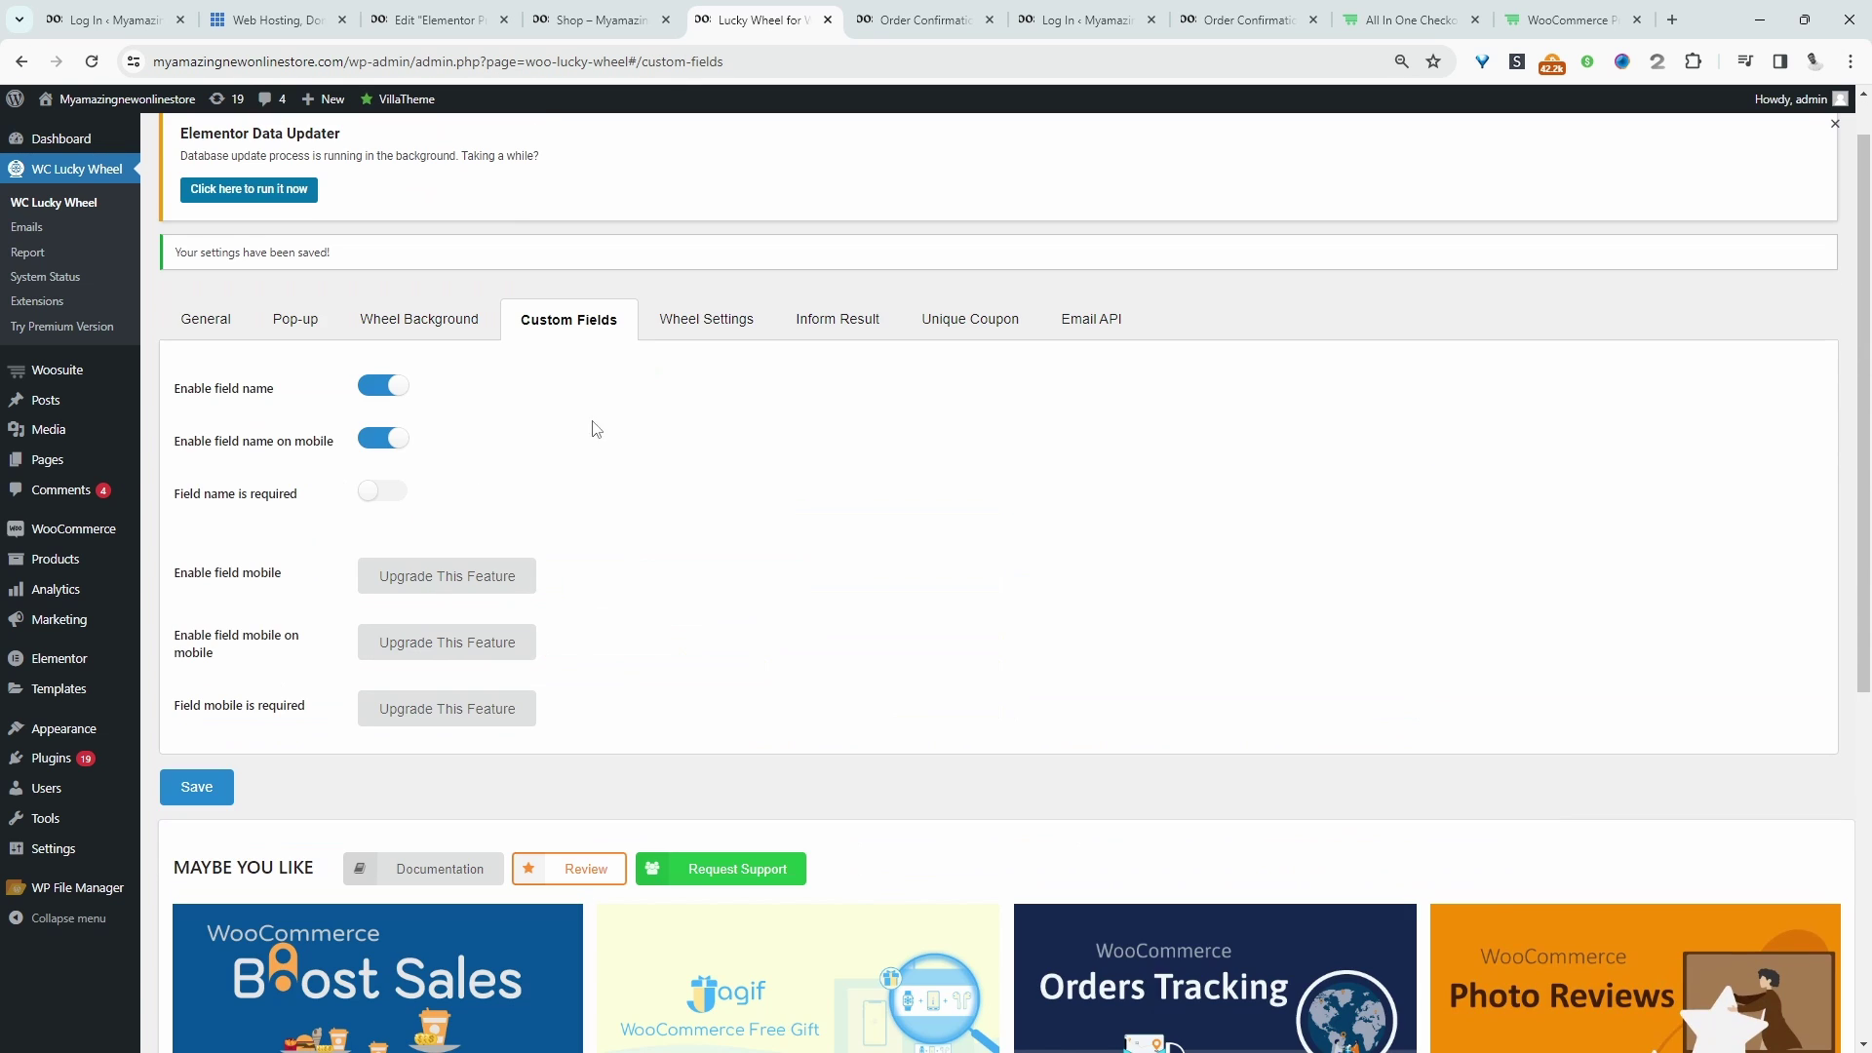
{"action": "left_click", "coordinate": [713, 333]}
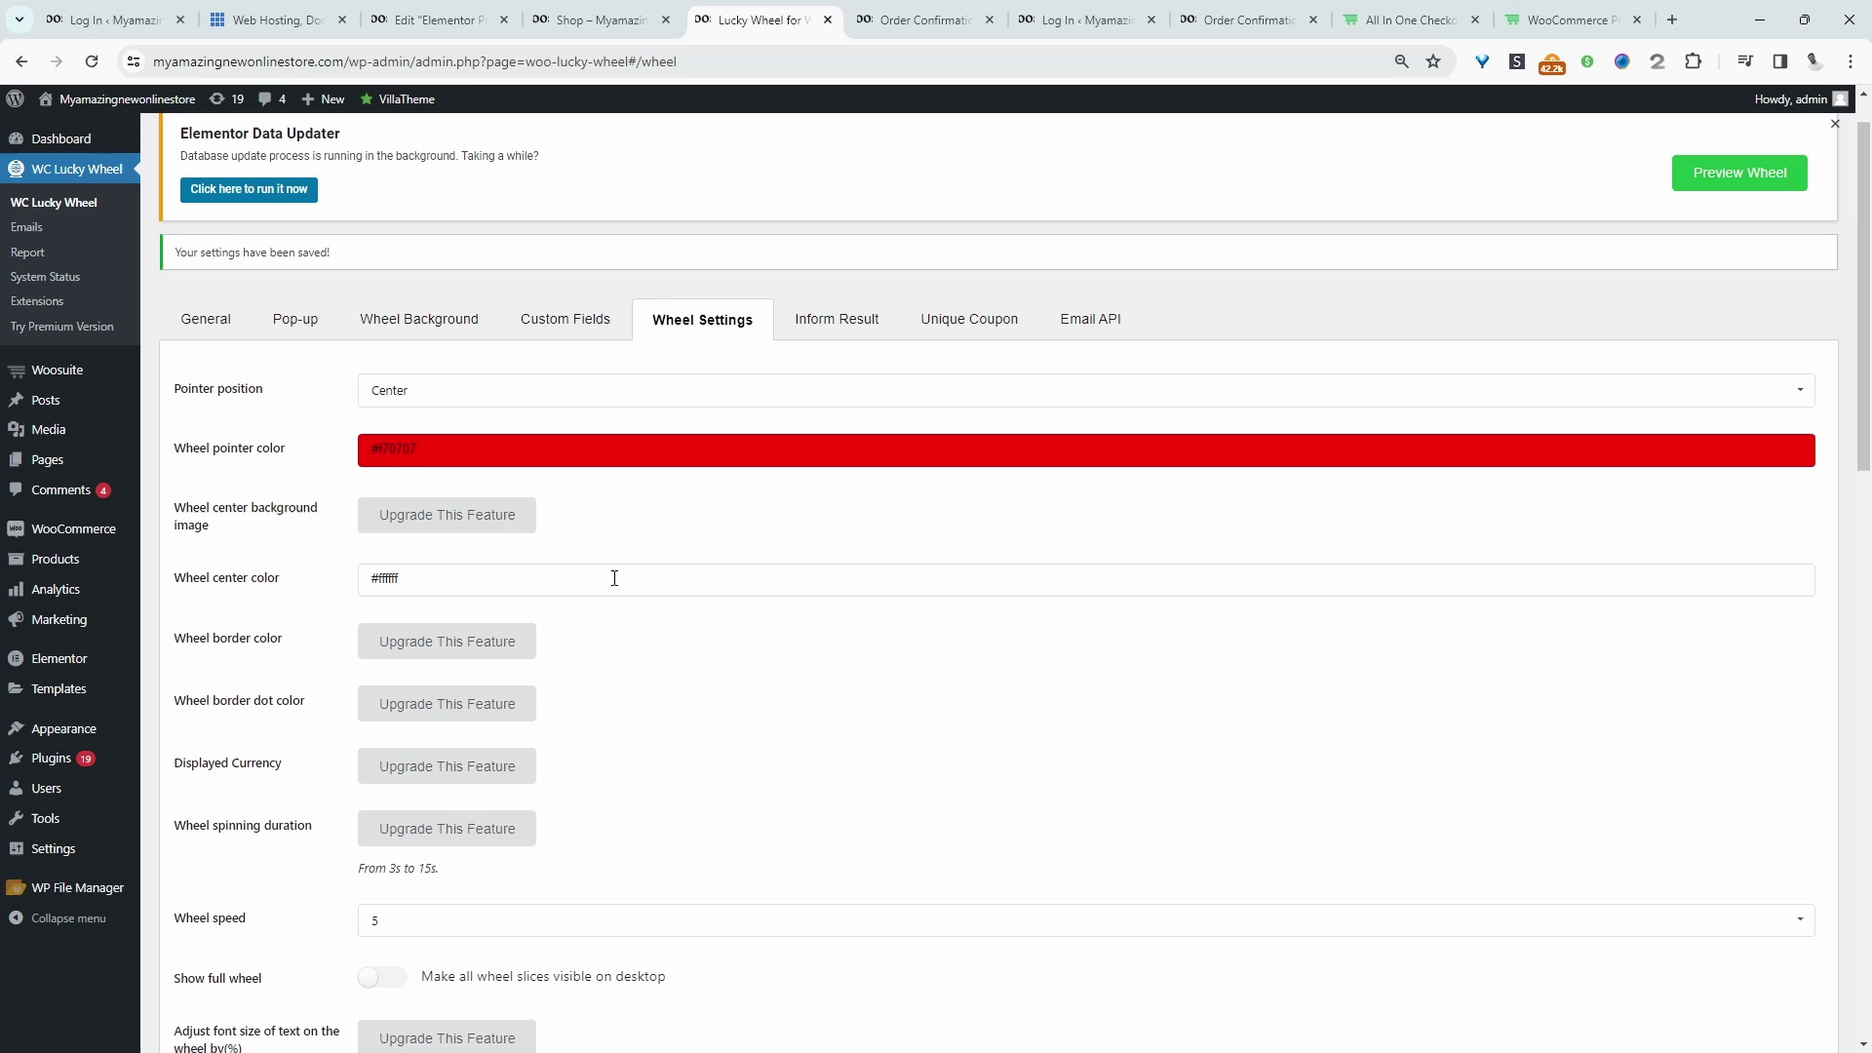
{"action": "scroll", "coordinate": [536, 790], "scroll_direction": "down", "scroll_amount": 6}
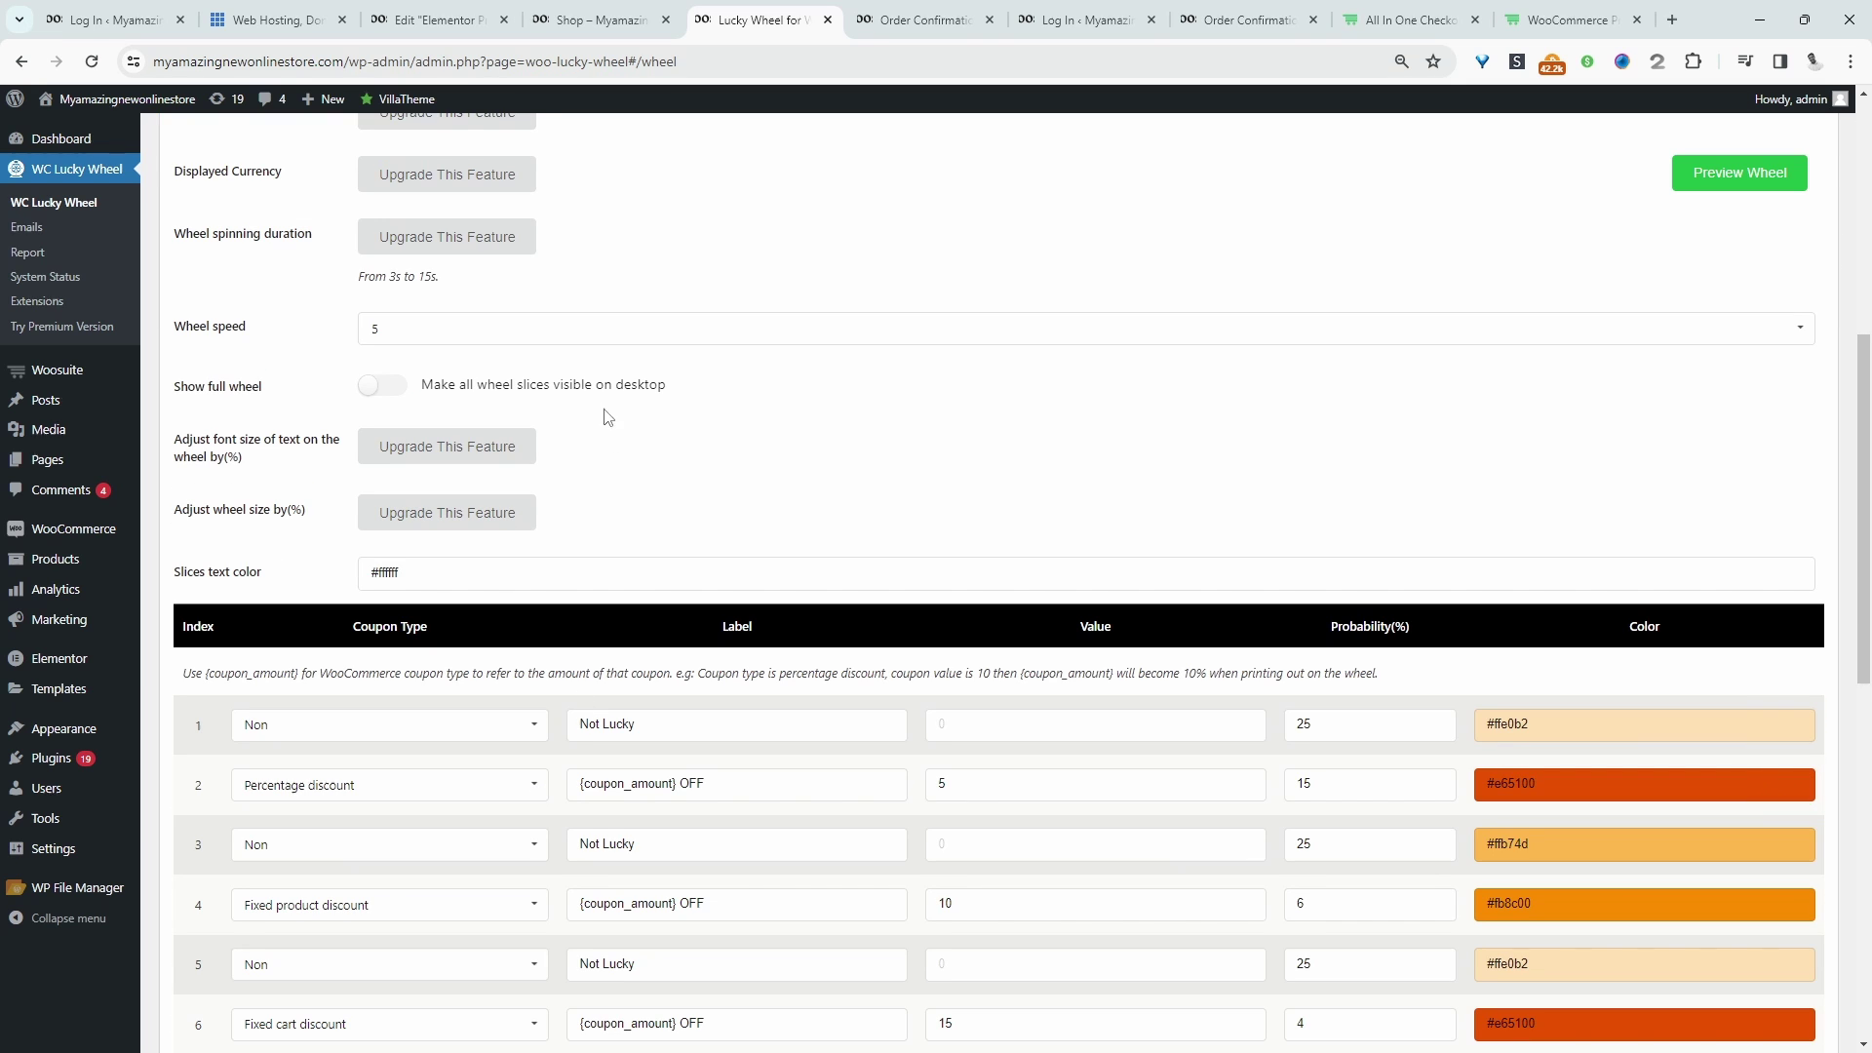
{"action": "scroll", "coordinate": [544, 643], "scroll_direction": "down", "scroll_amount": 3}
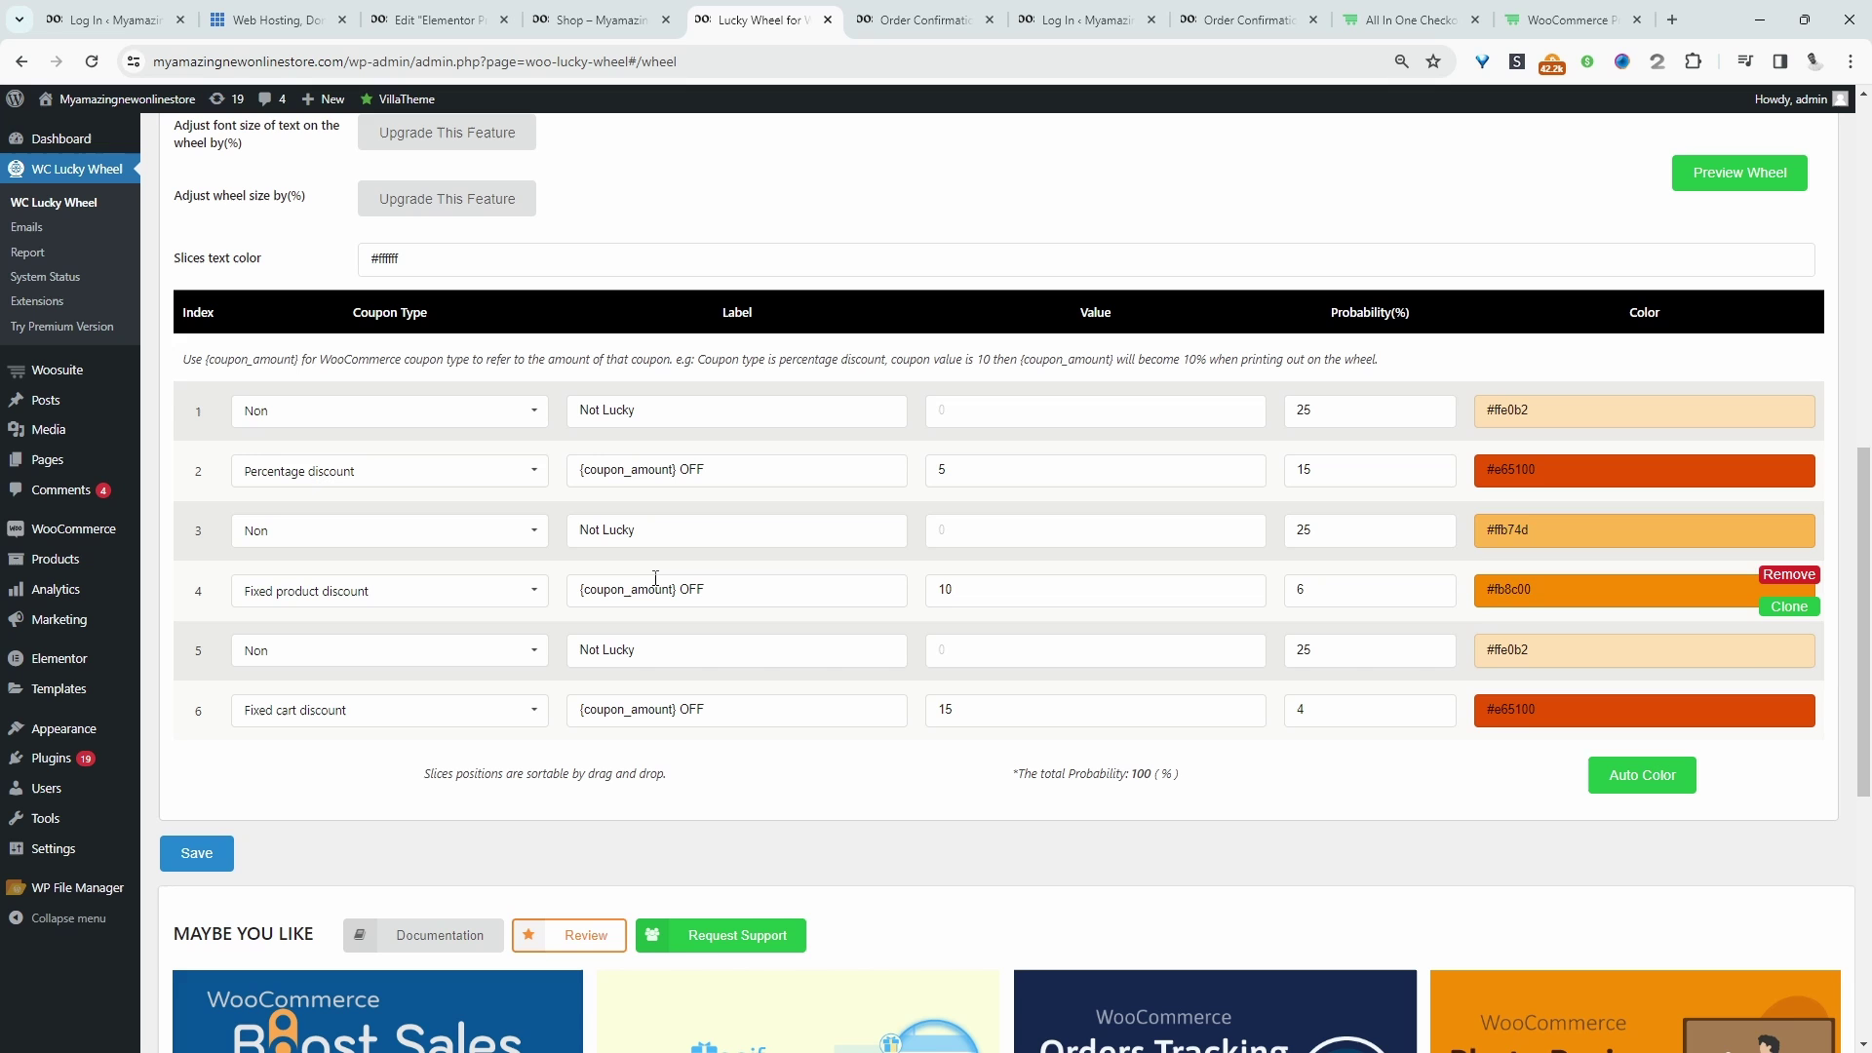
{"action": "left_click", "coordinate": [1738, 176]}
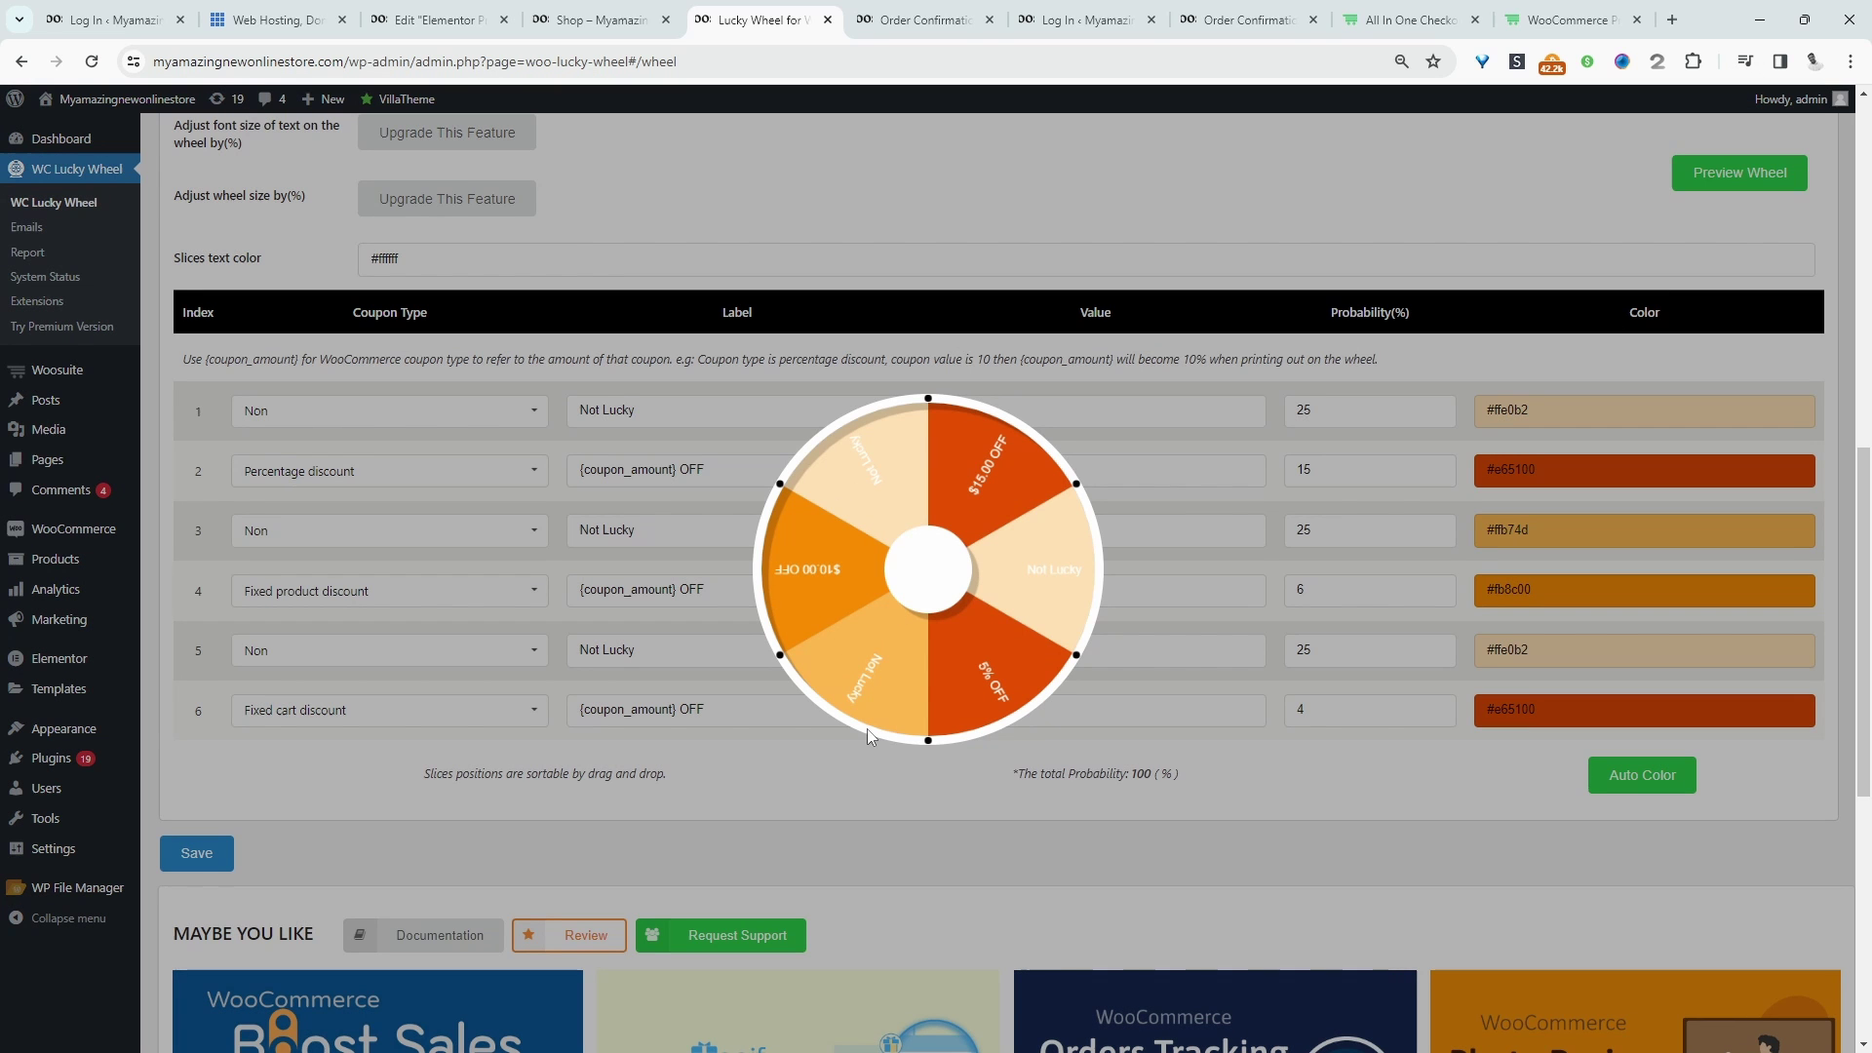
{"action": "left_click", "coordinate": [1289, 231]}
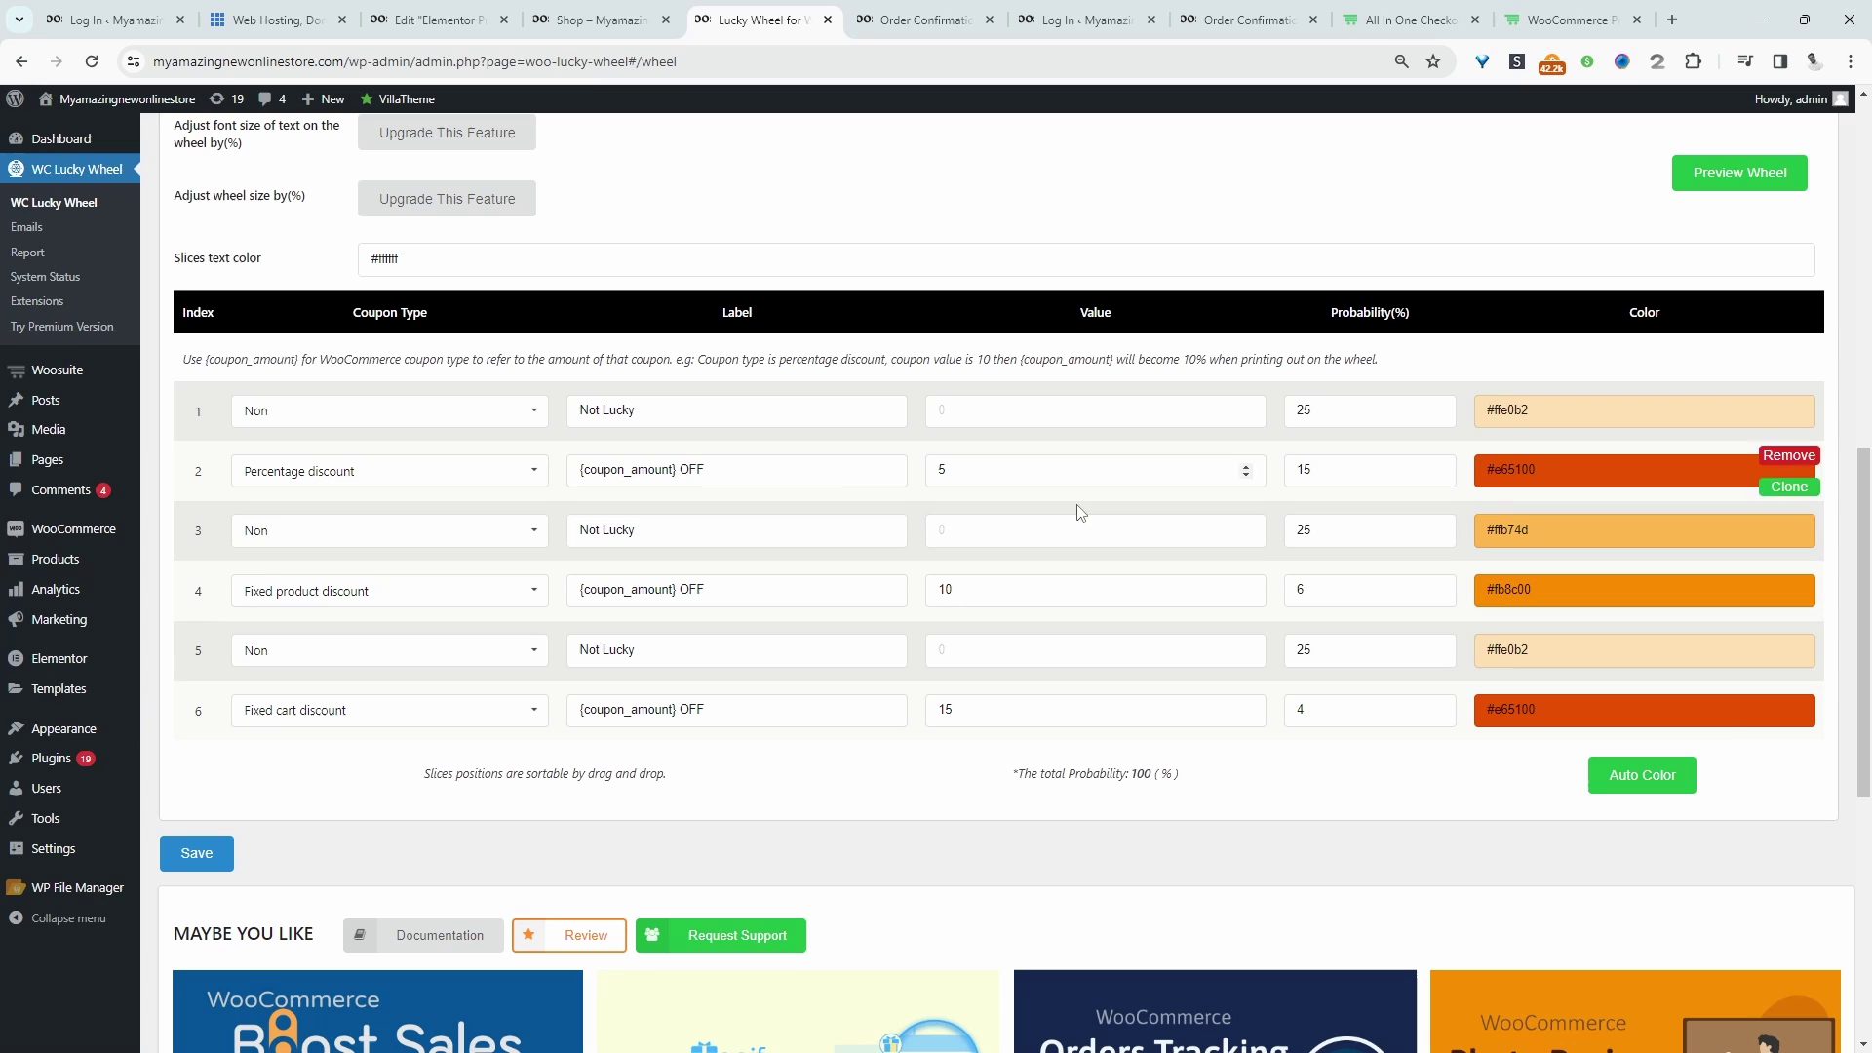
Make slice 2 a Percentage discount with value 15
{"action": "left_click", "coordinate": [663, 421]}
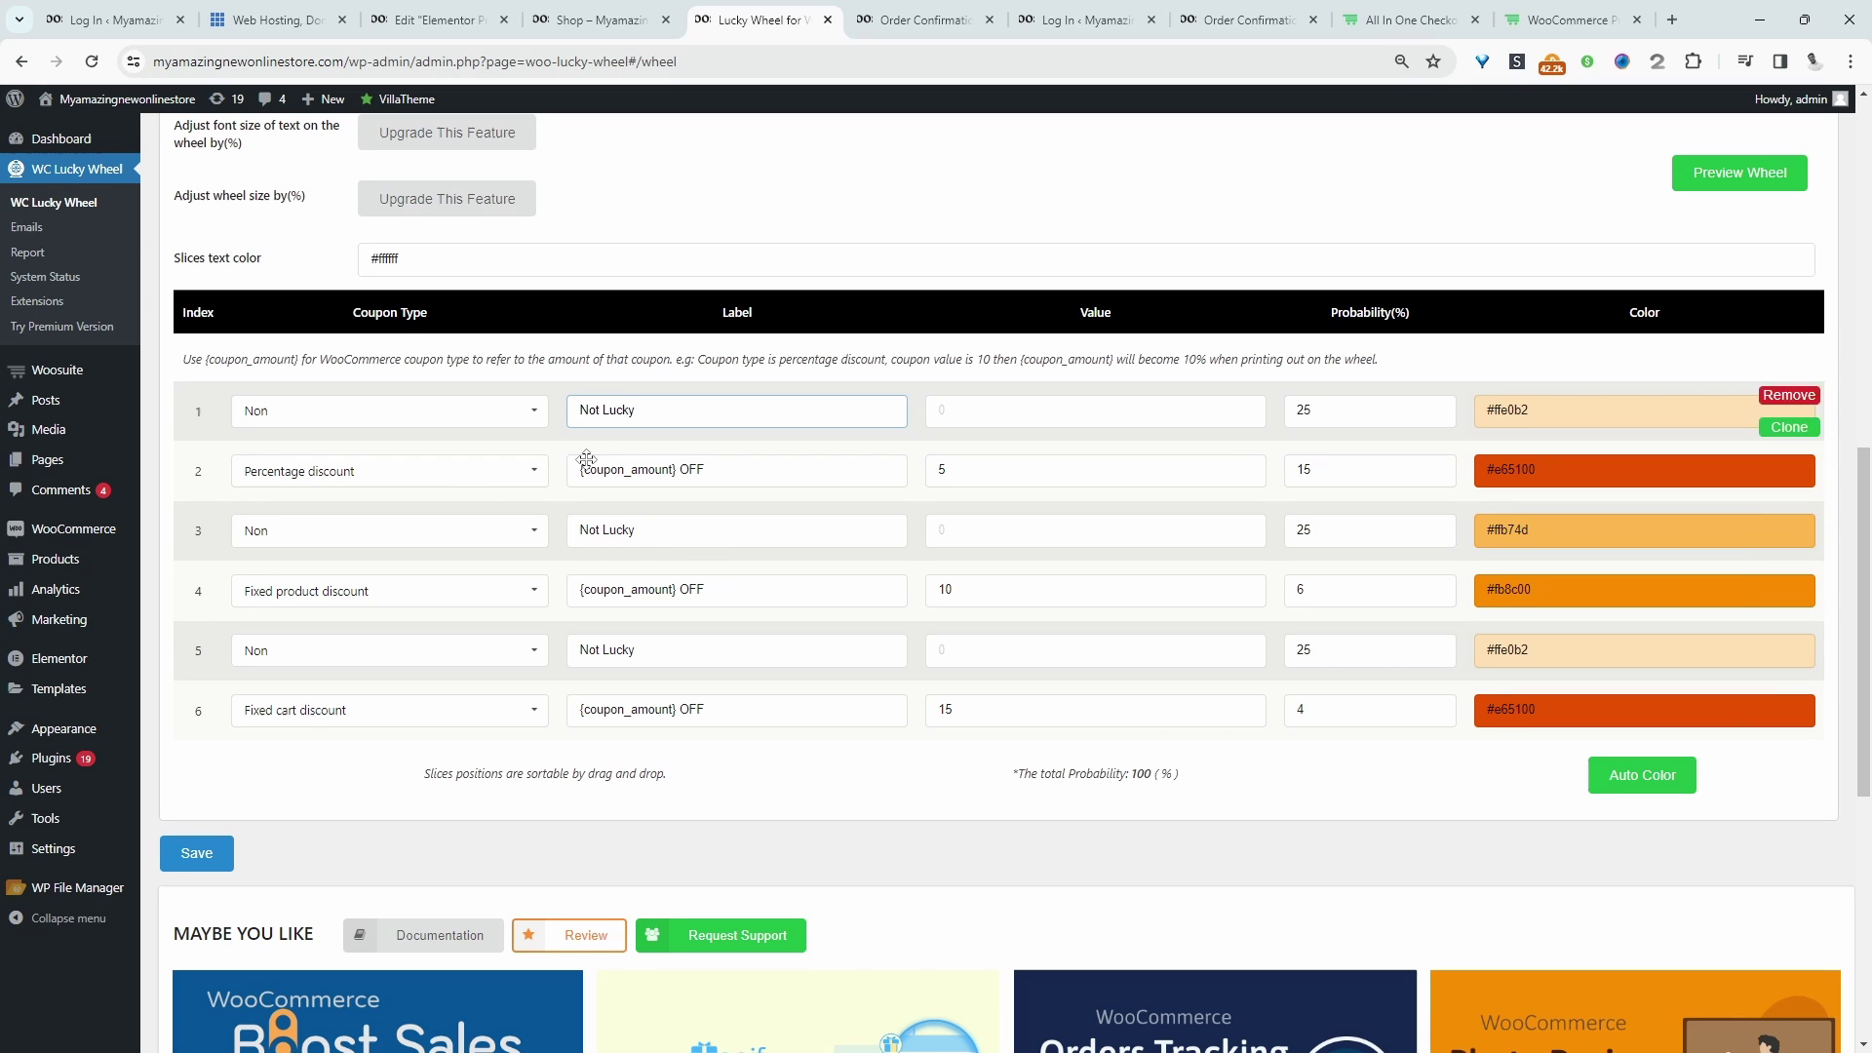
{"action": "left_click", "coordinate": [388, 473]}
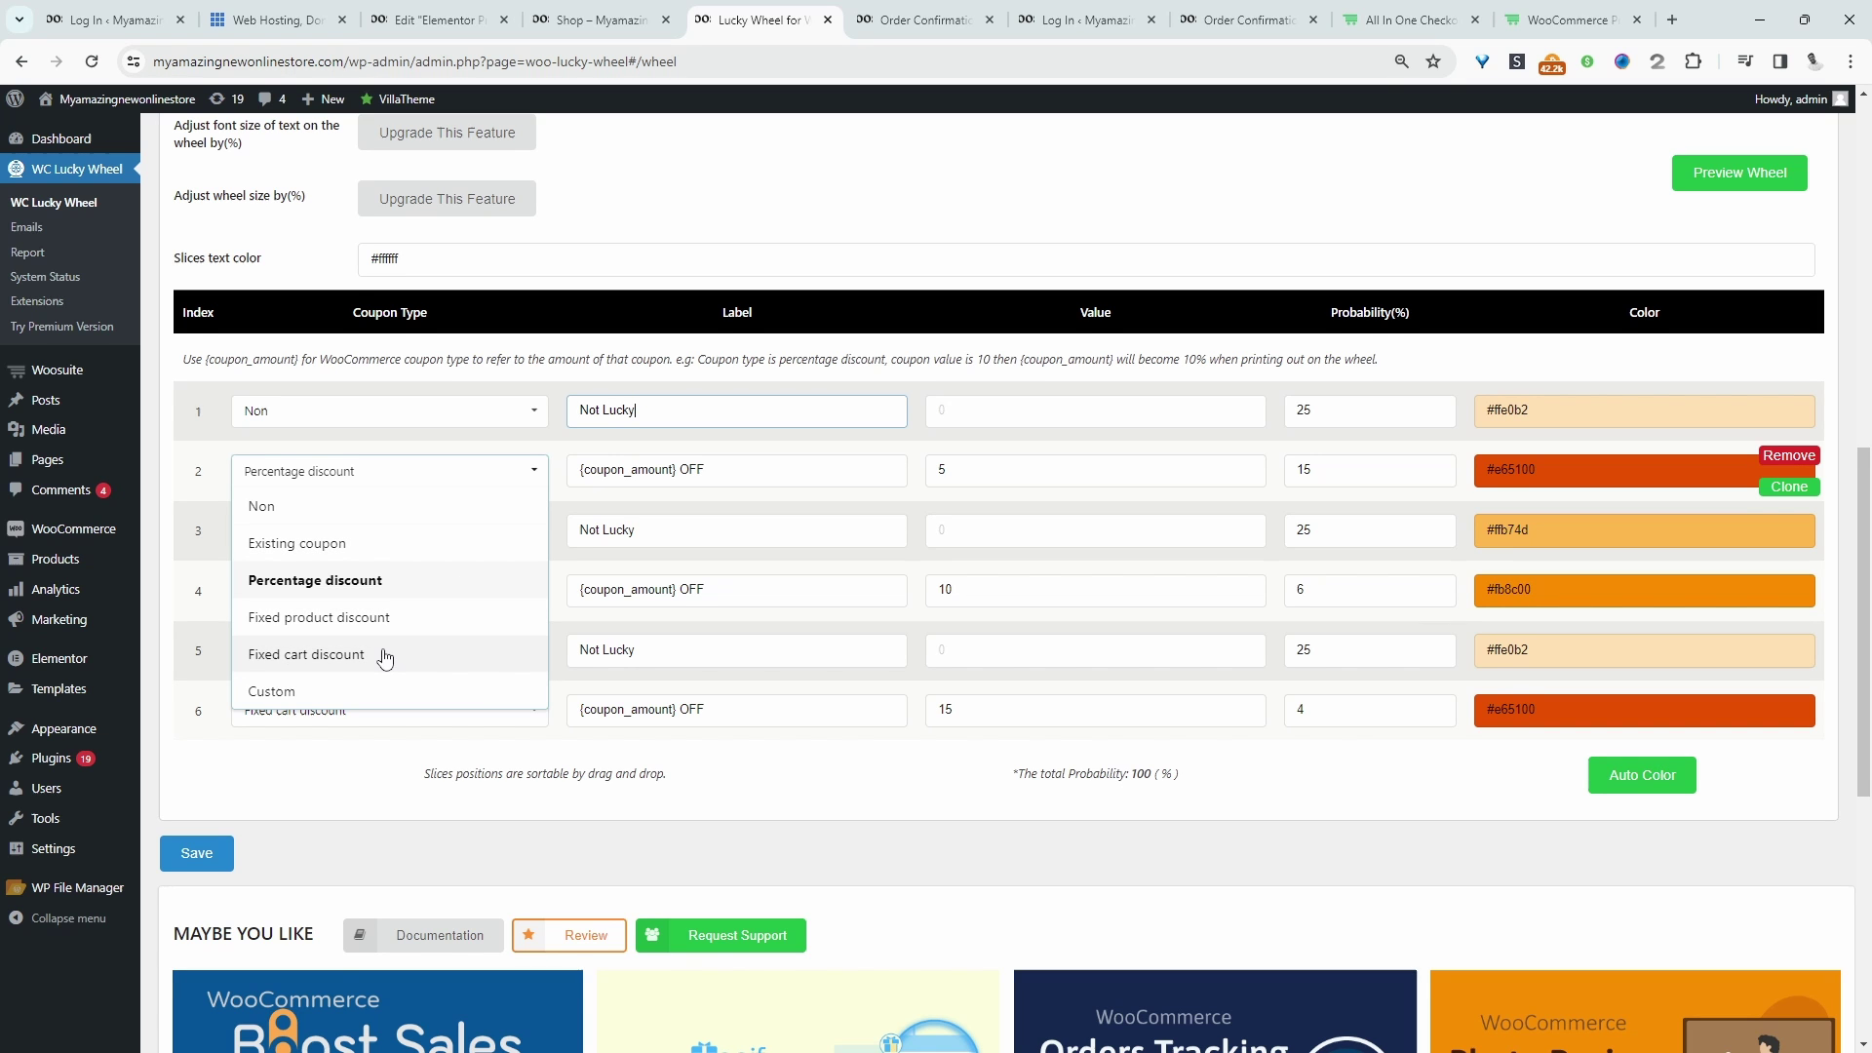
{"action": "left_click", "coordinate": [376, 689]}
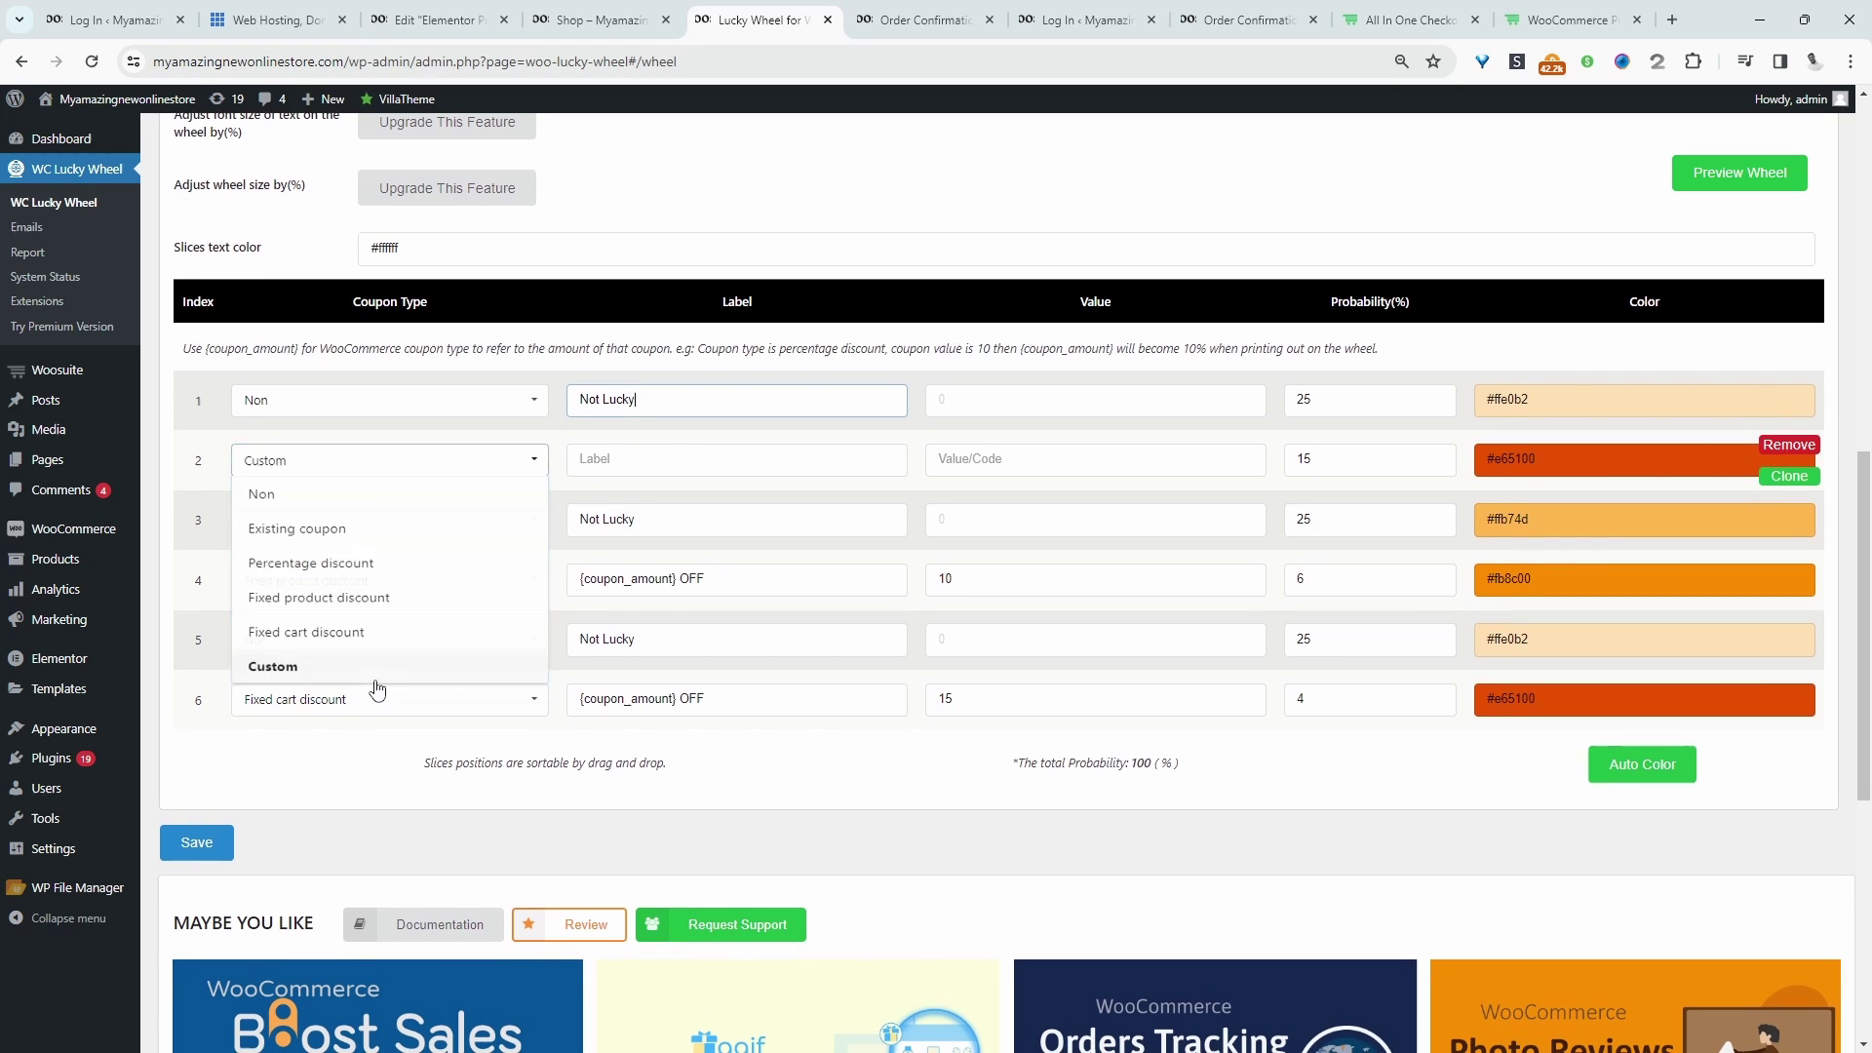
{"action": "left_click", "coordinate": [681, 458]}
{"action": "left_click", "coordinate": [1092, 458]}
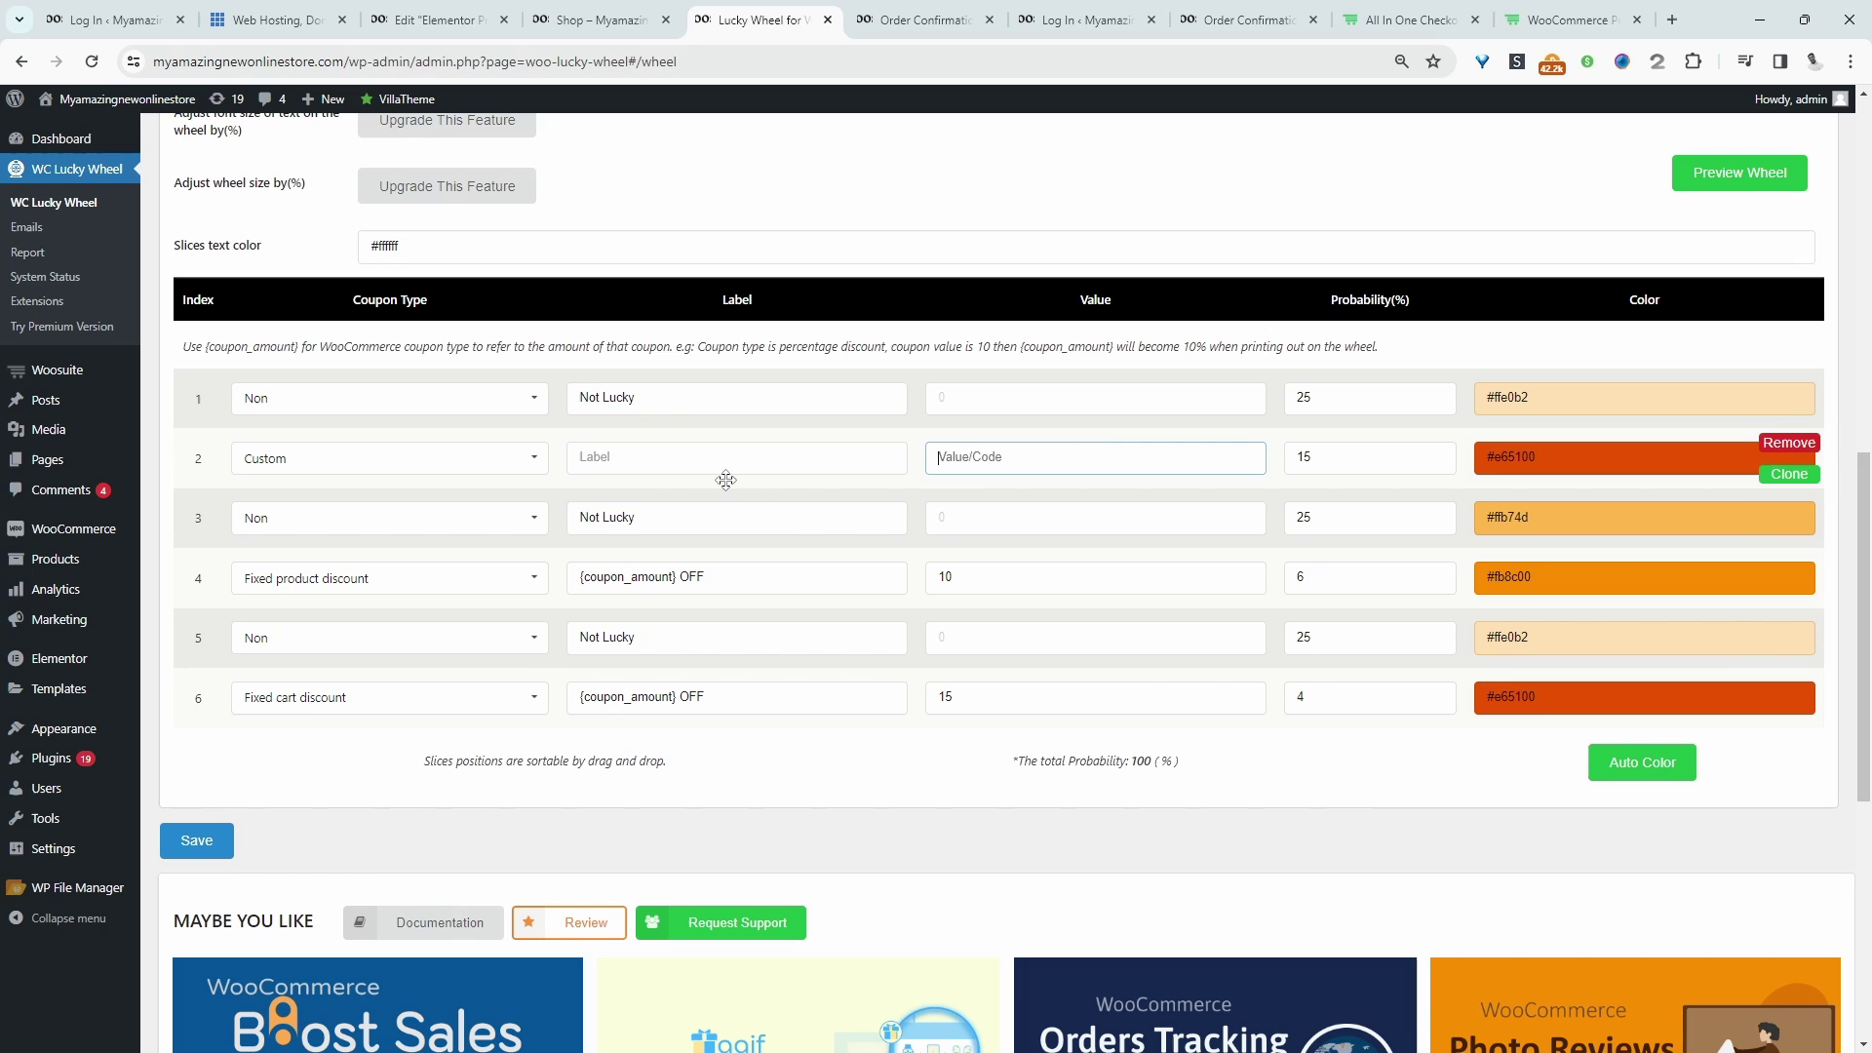
{"action": "left_click", "coordinate": [527, 459]}
{"action": "left_click", "coordinate": [369, 572]}
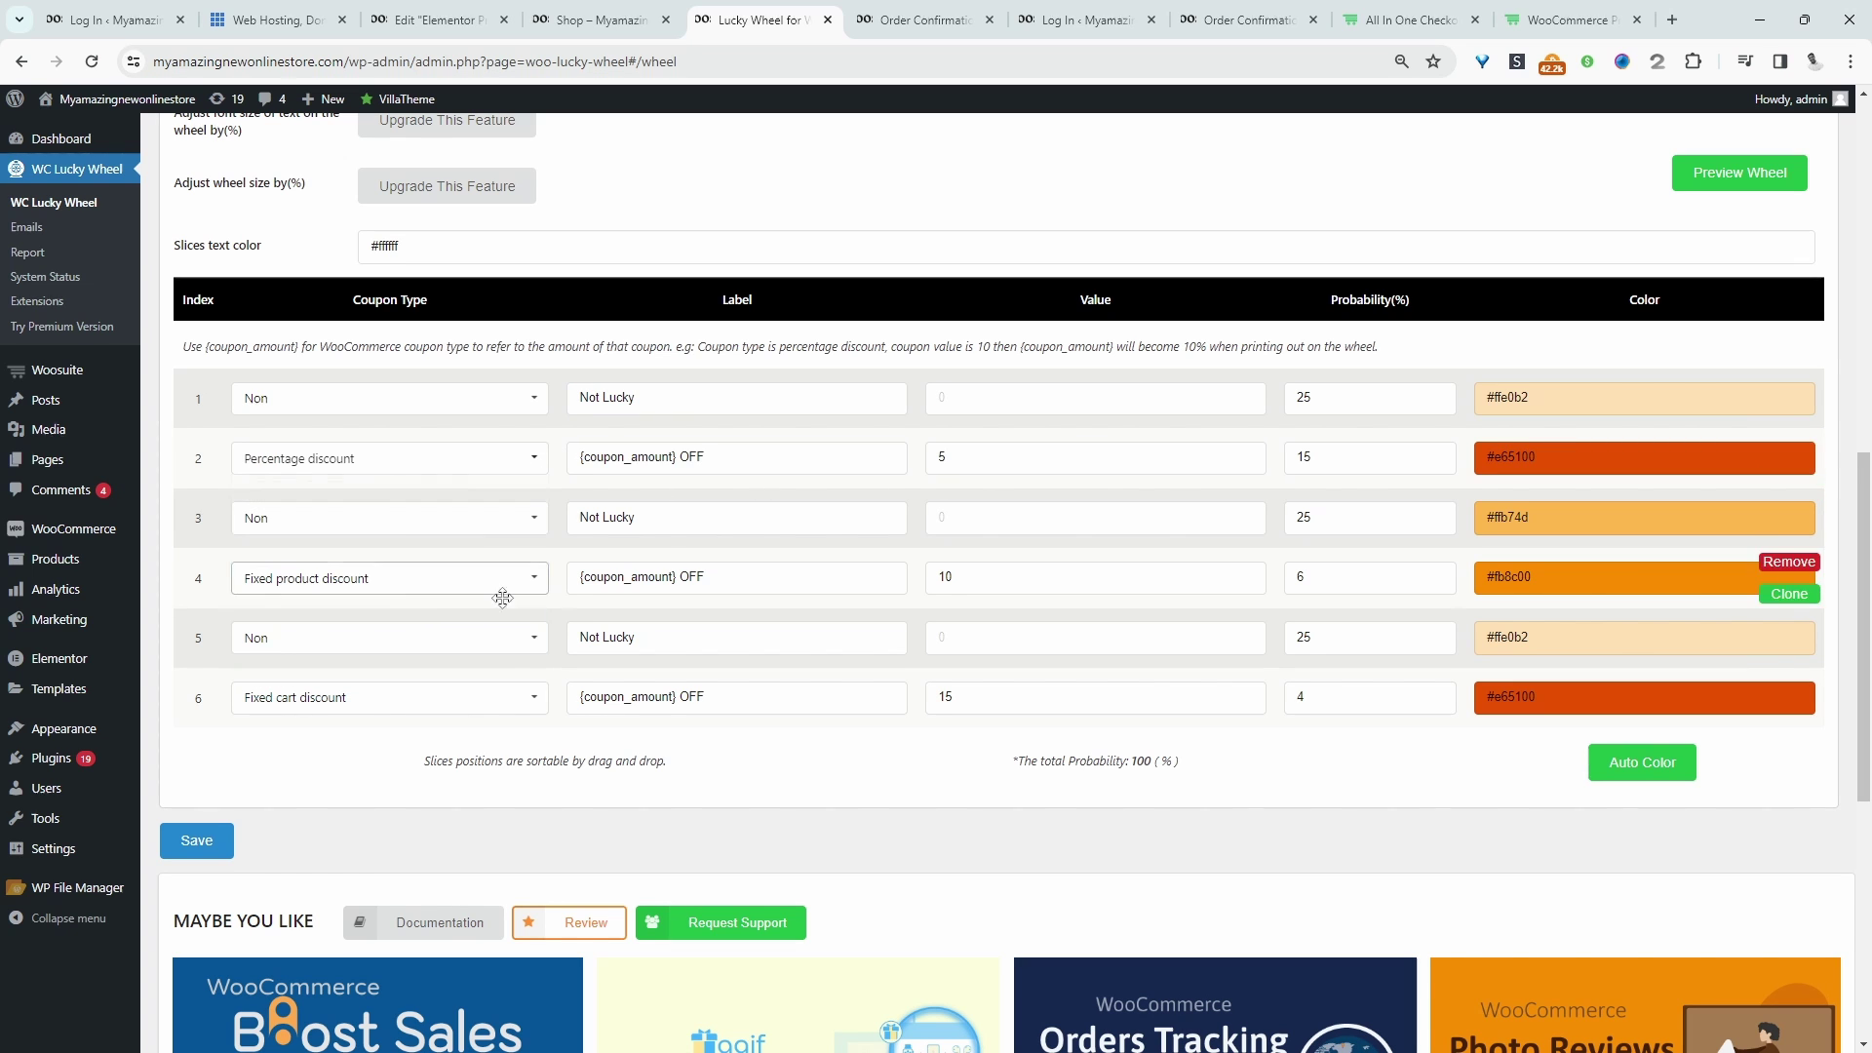
{"action": "double_click", "coordinate": [939, 458]}
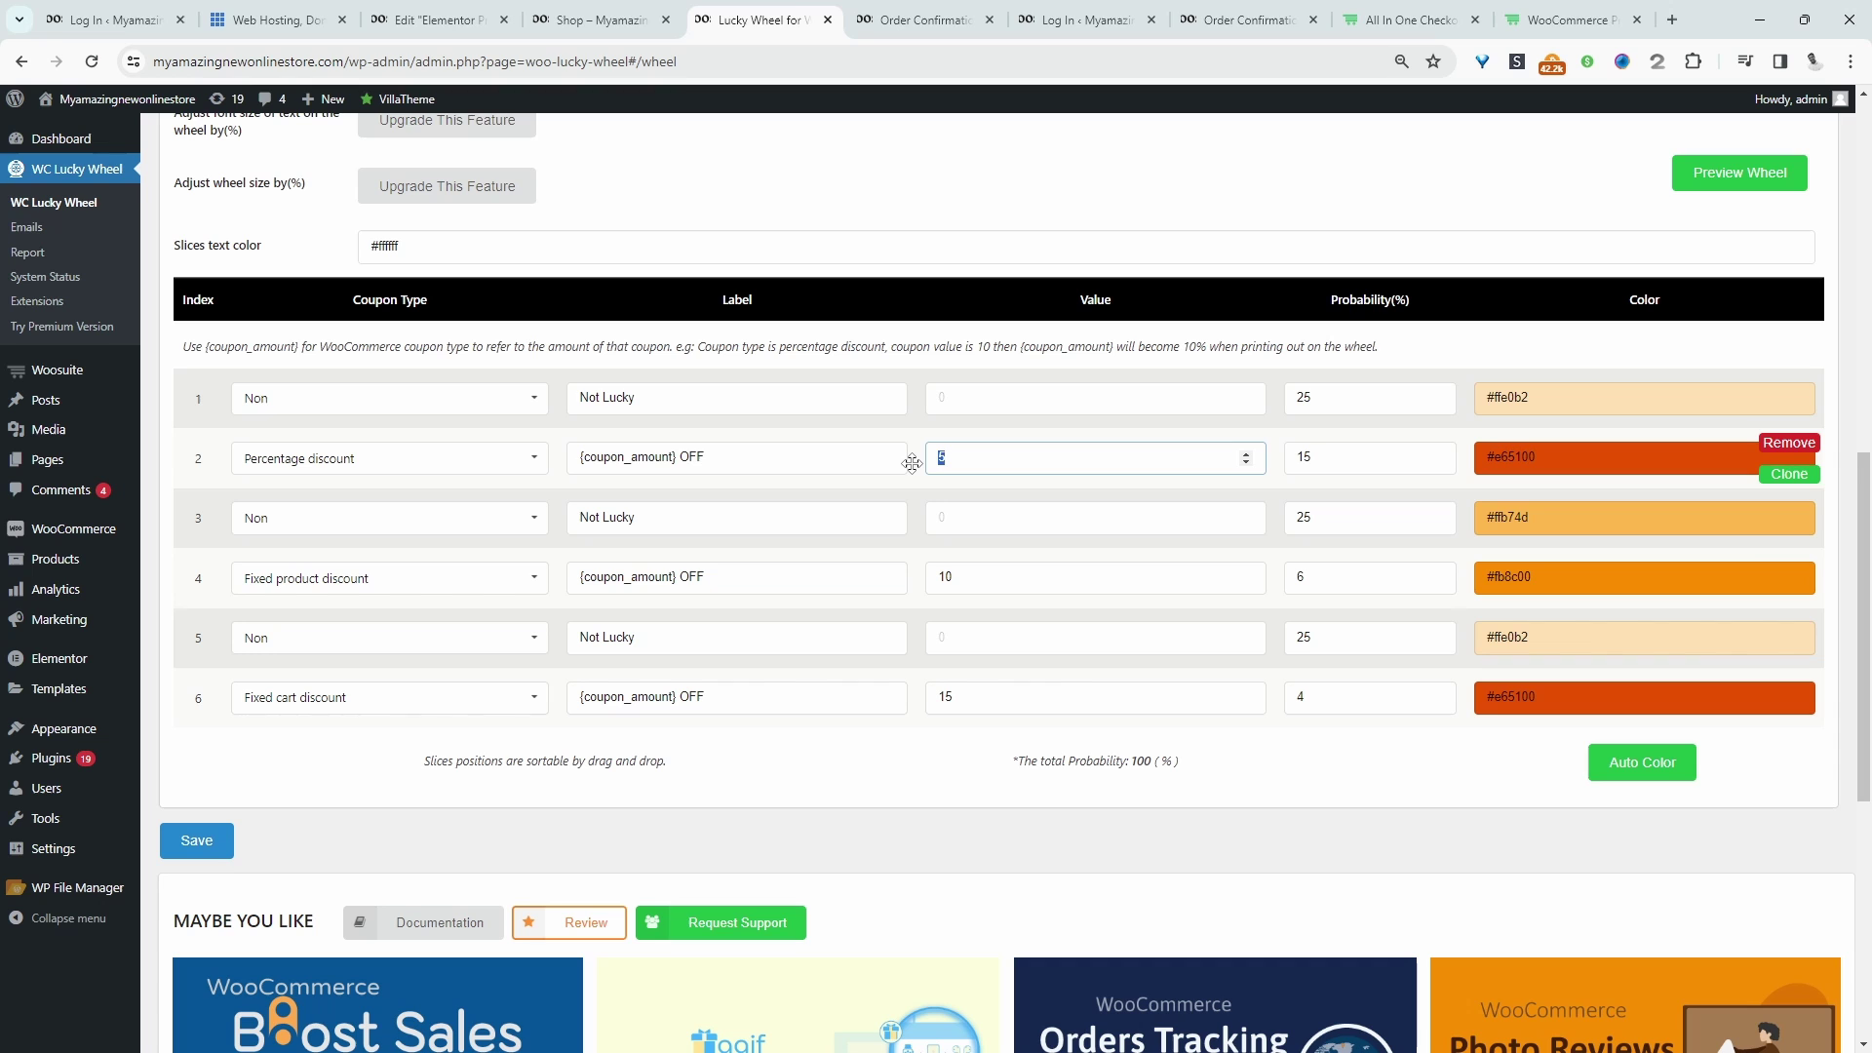
{"action": "type", "text": "15"}
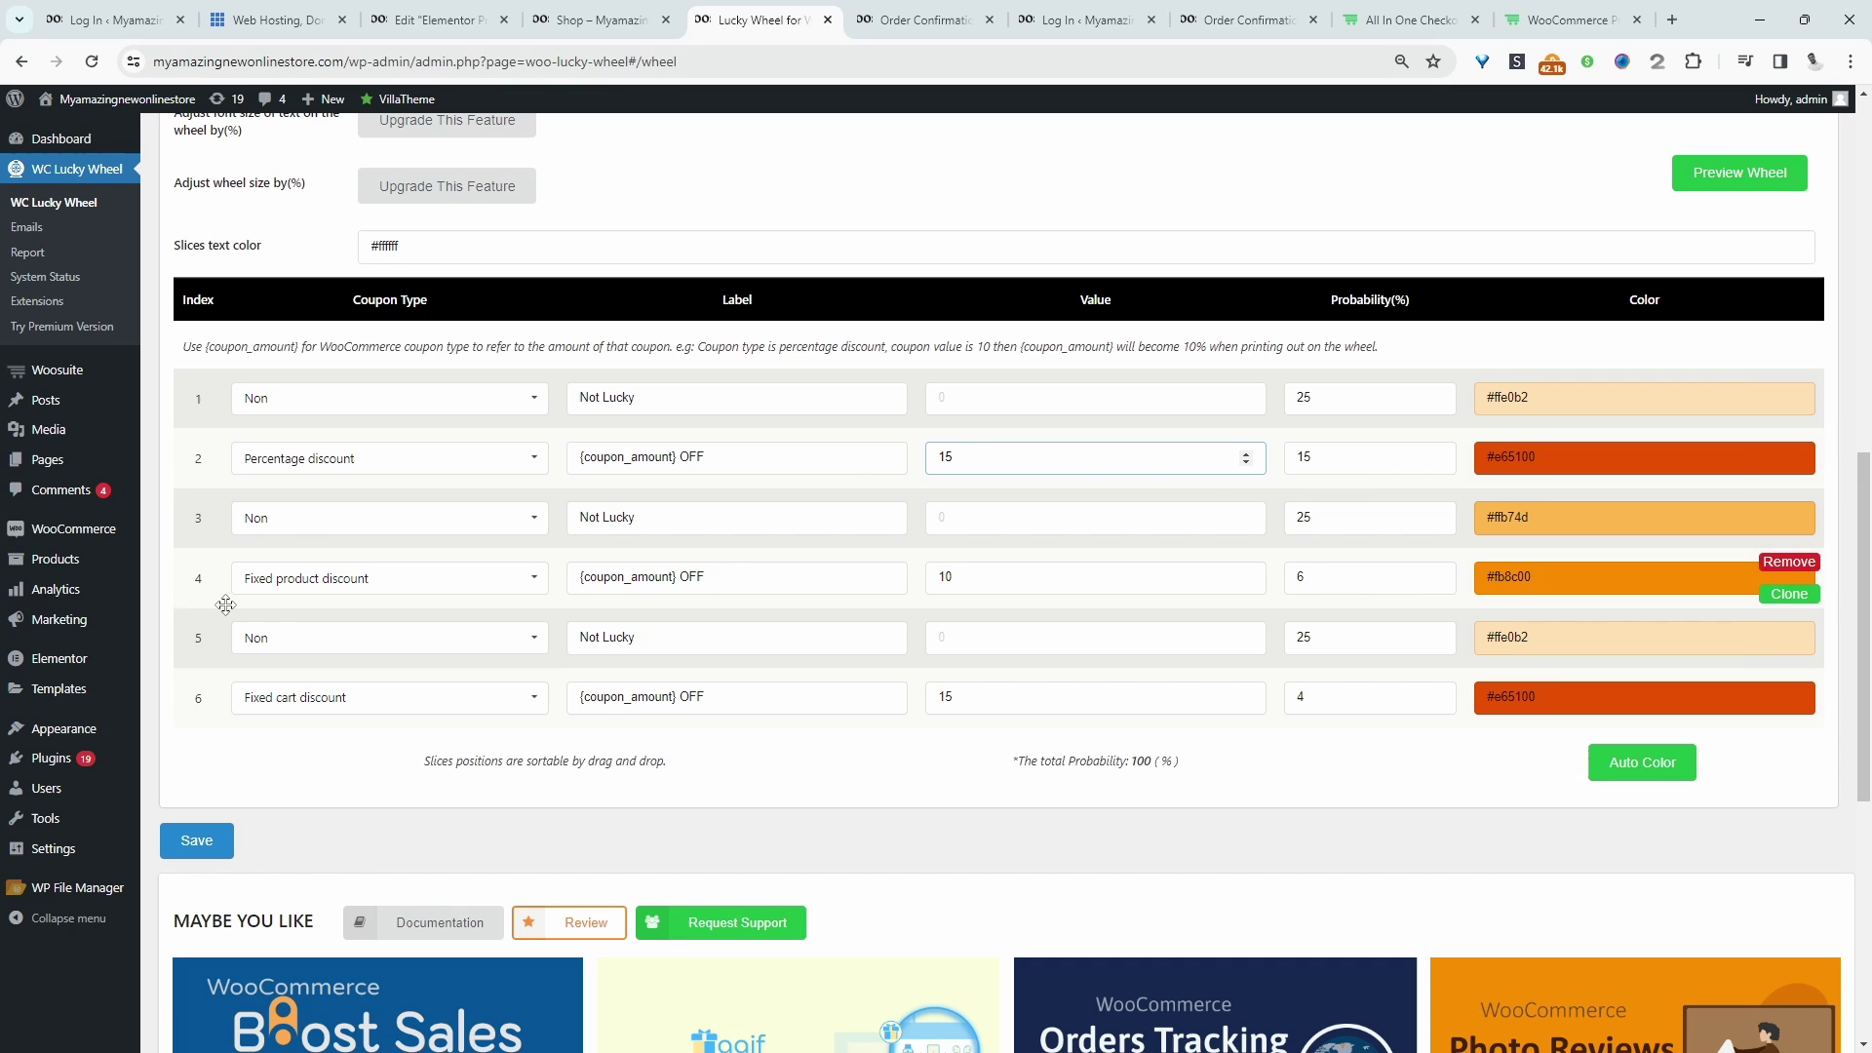
Make slice 3 a Fixed cart discount with value 10
{"action": "left_click", "coordinate": [381, 518]}
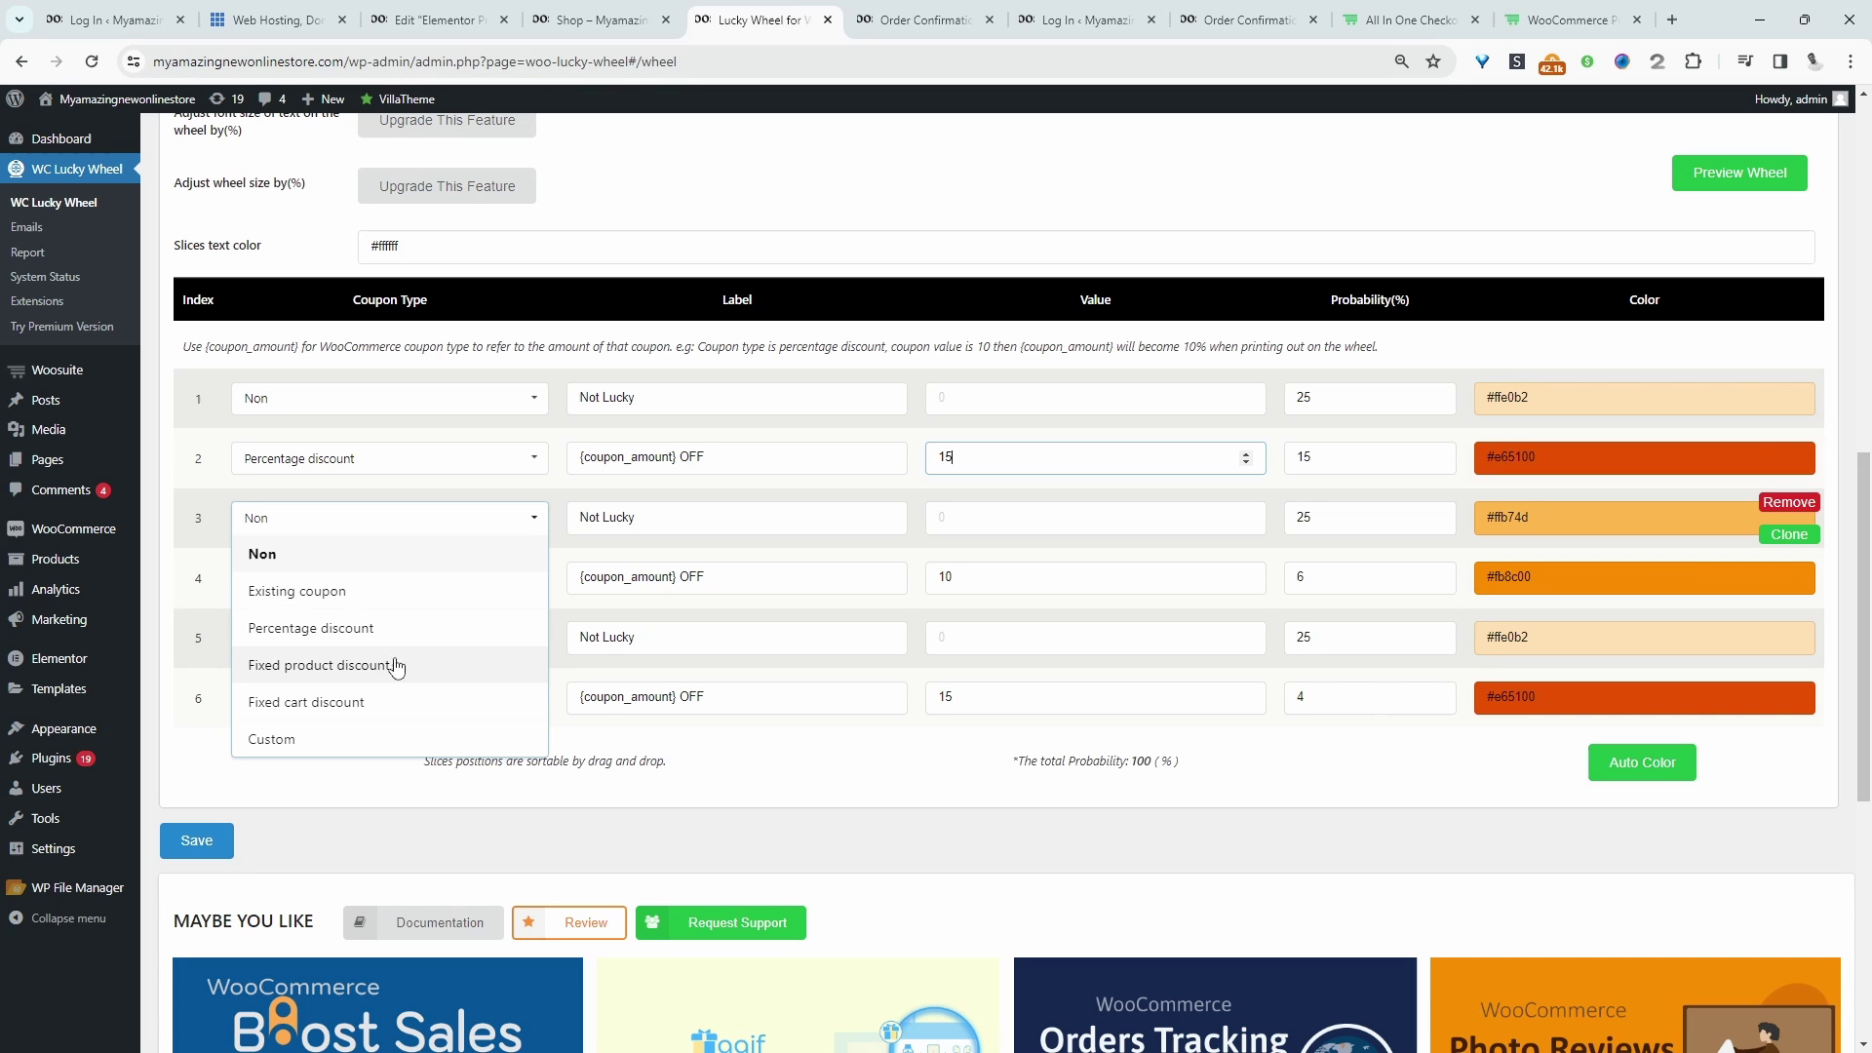
{"action": "left_click", "coordinate": [408, 702]}
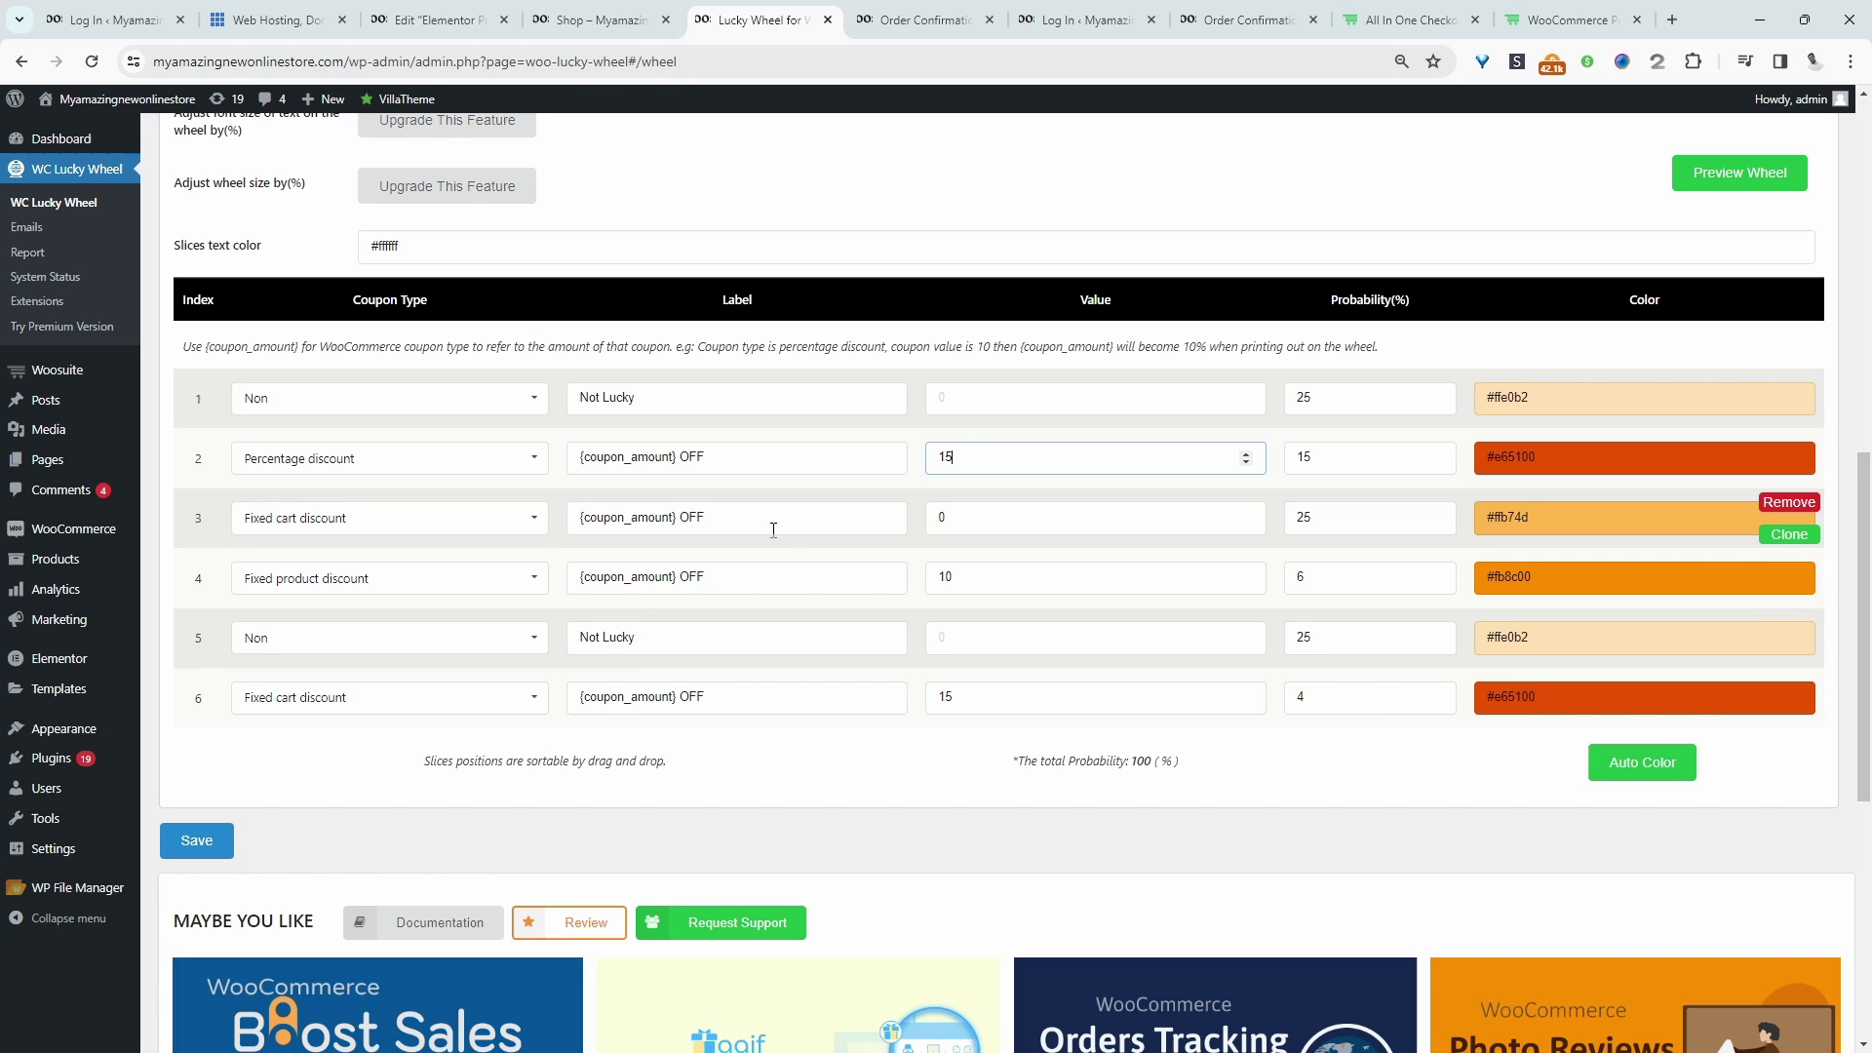
{"action": "left_click", "coordinate": [1019, 526]}
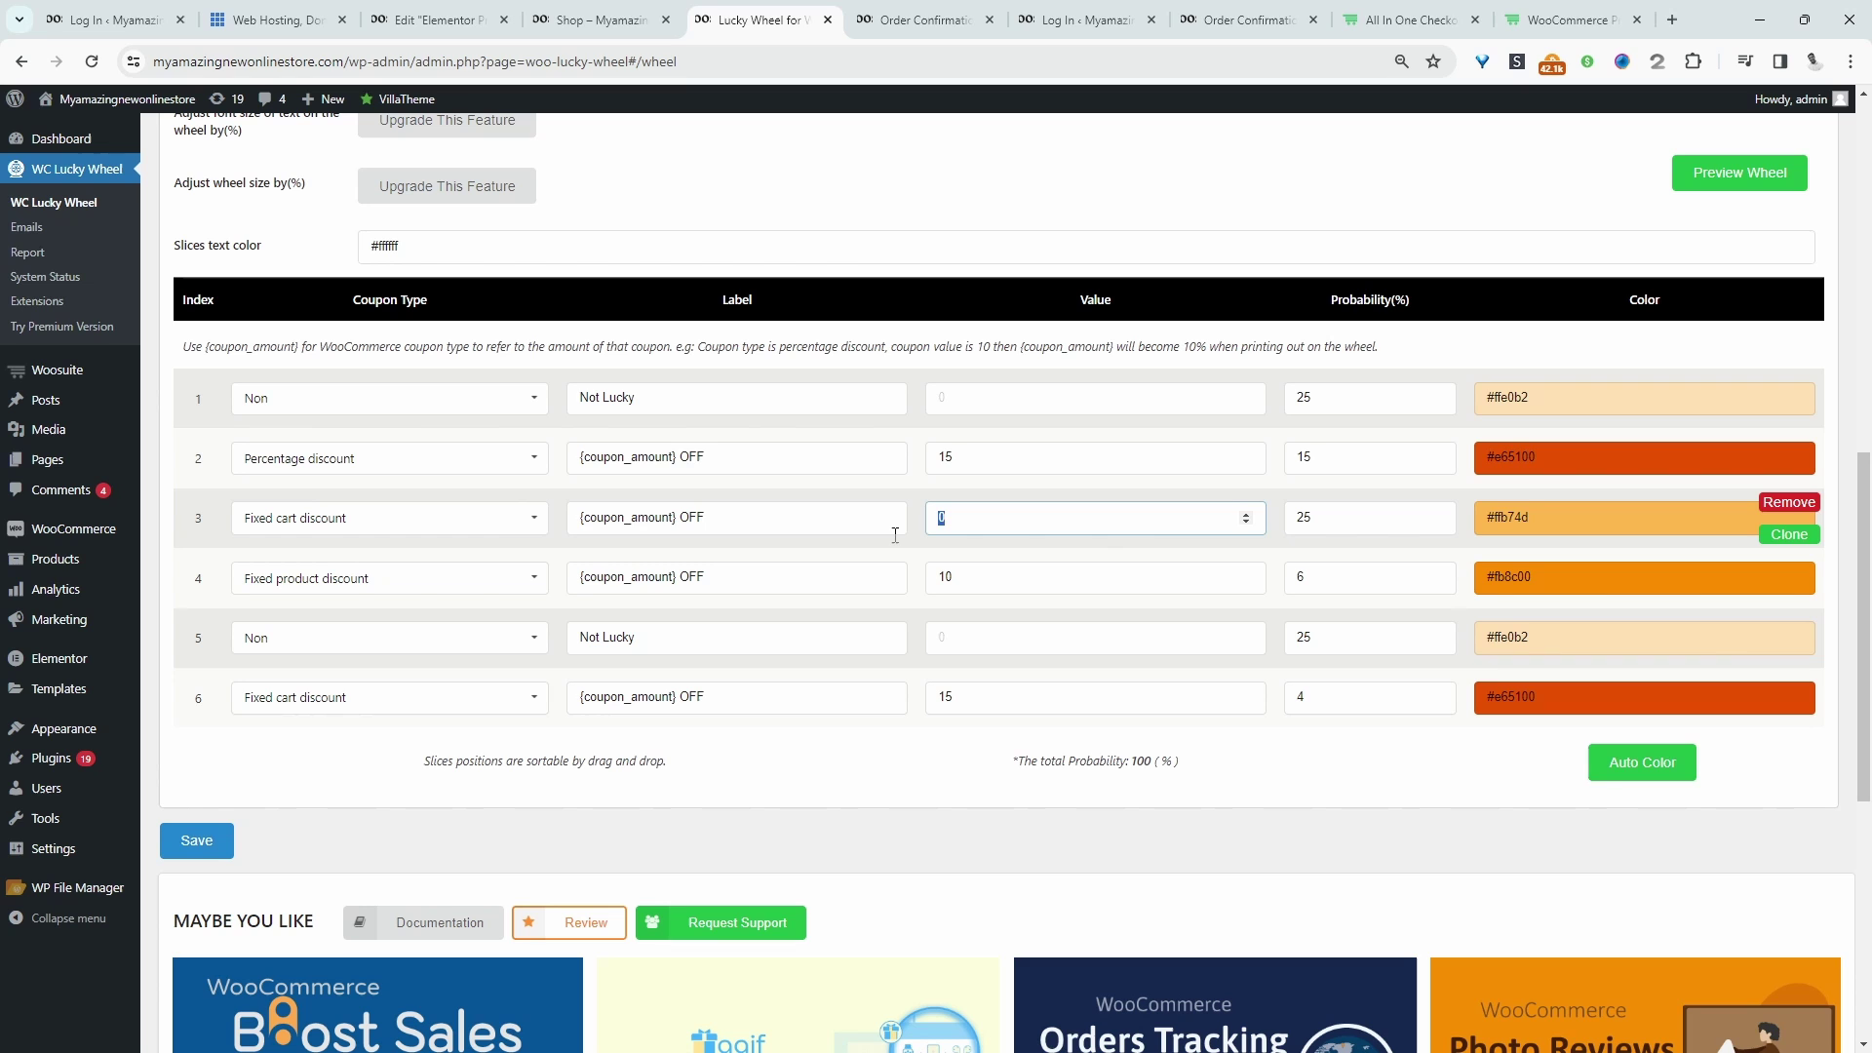
{"action": "type", "text": "10"}
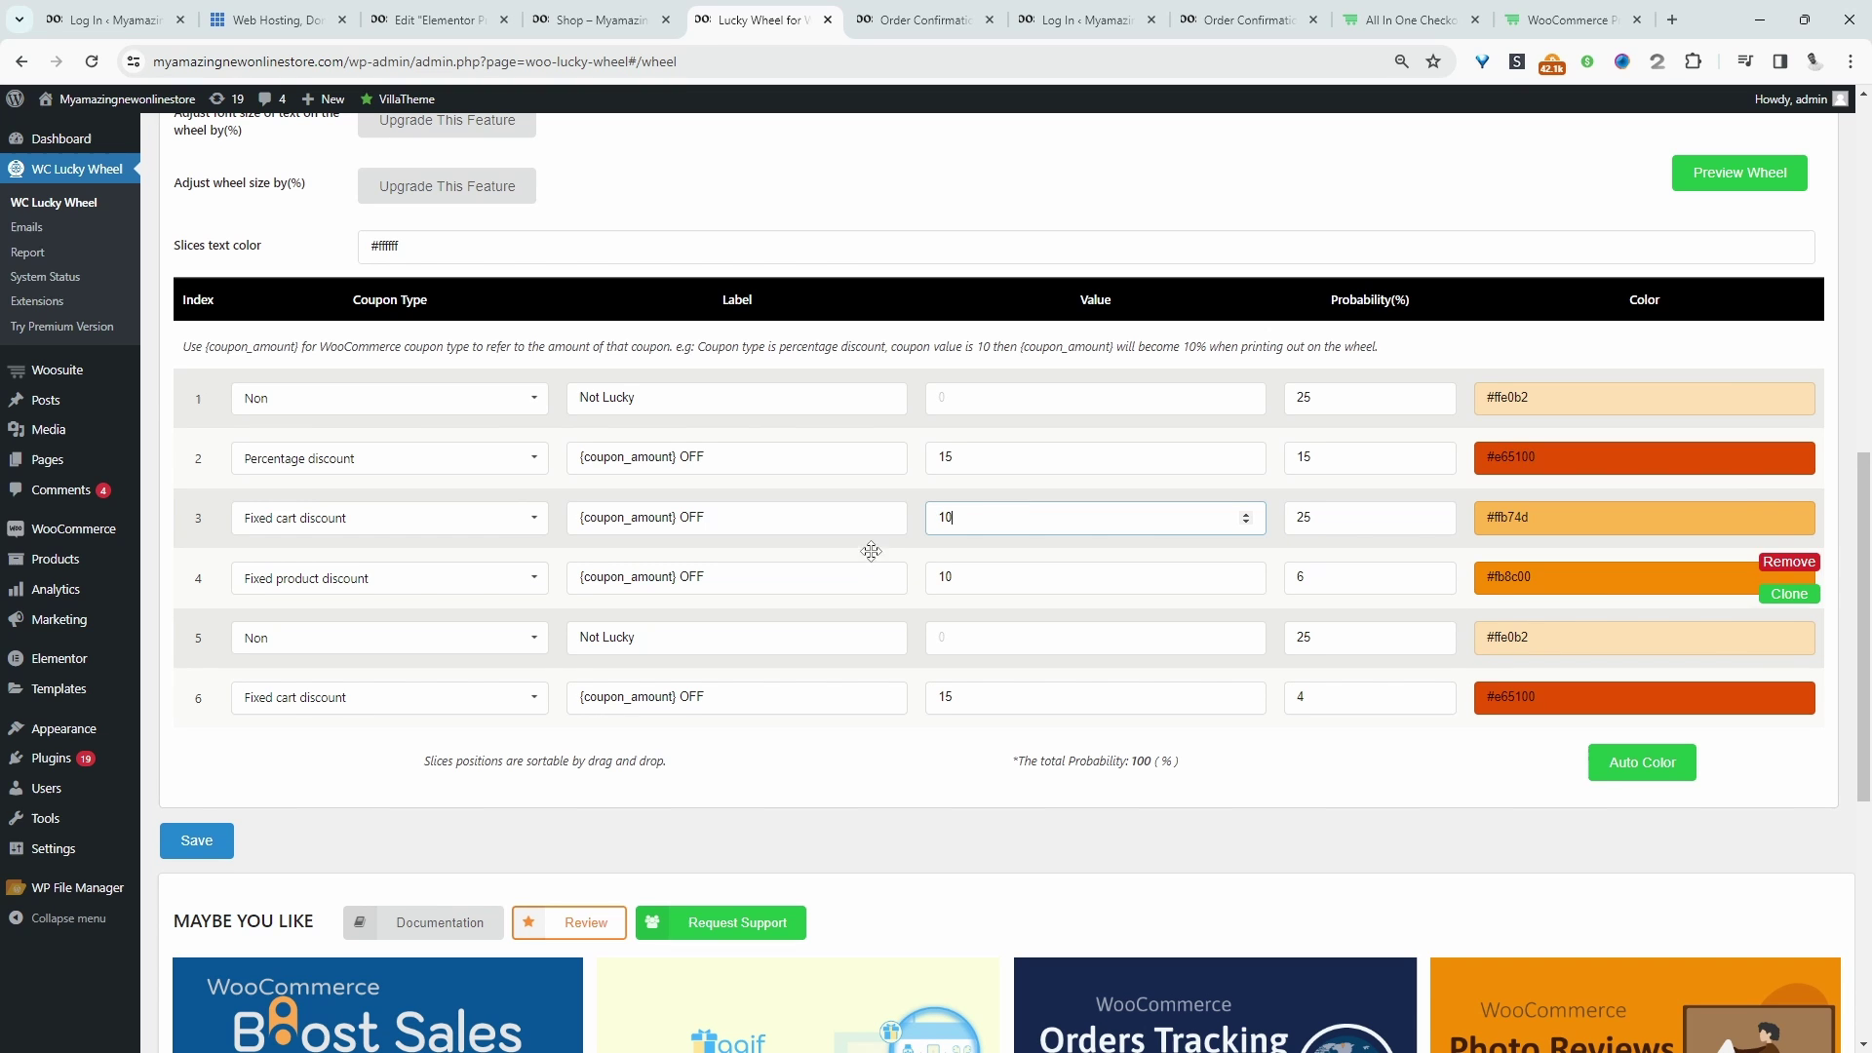
{"action": "left_click", "coordinate": [785, 653]}
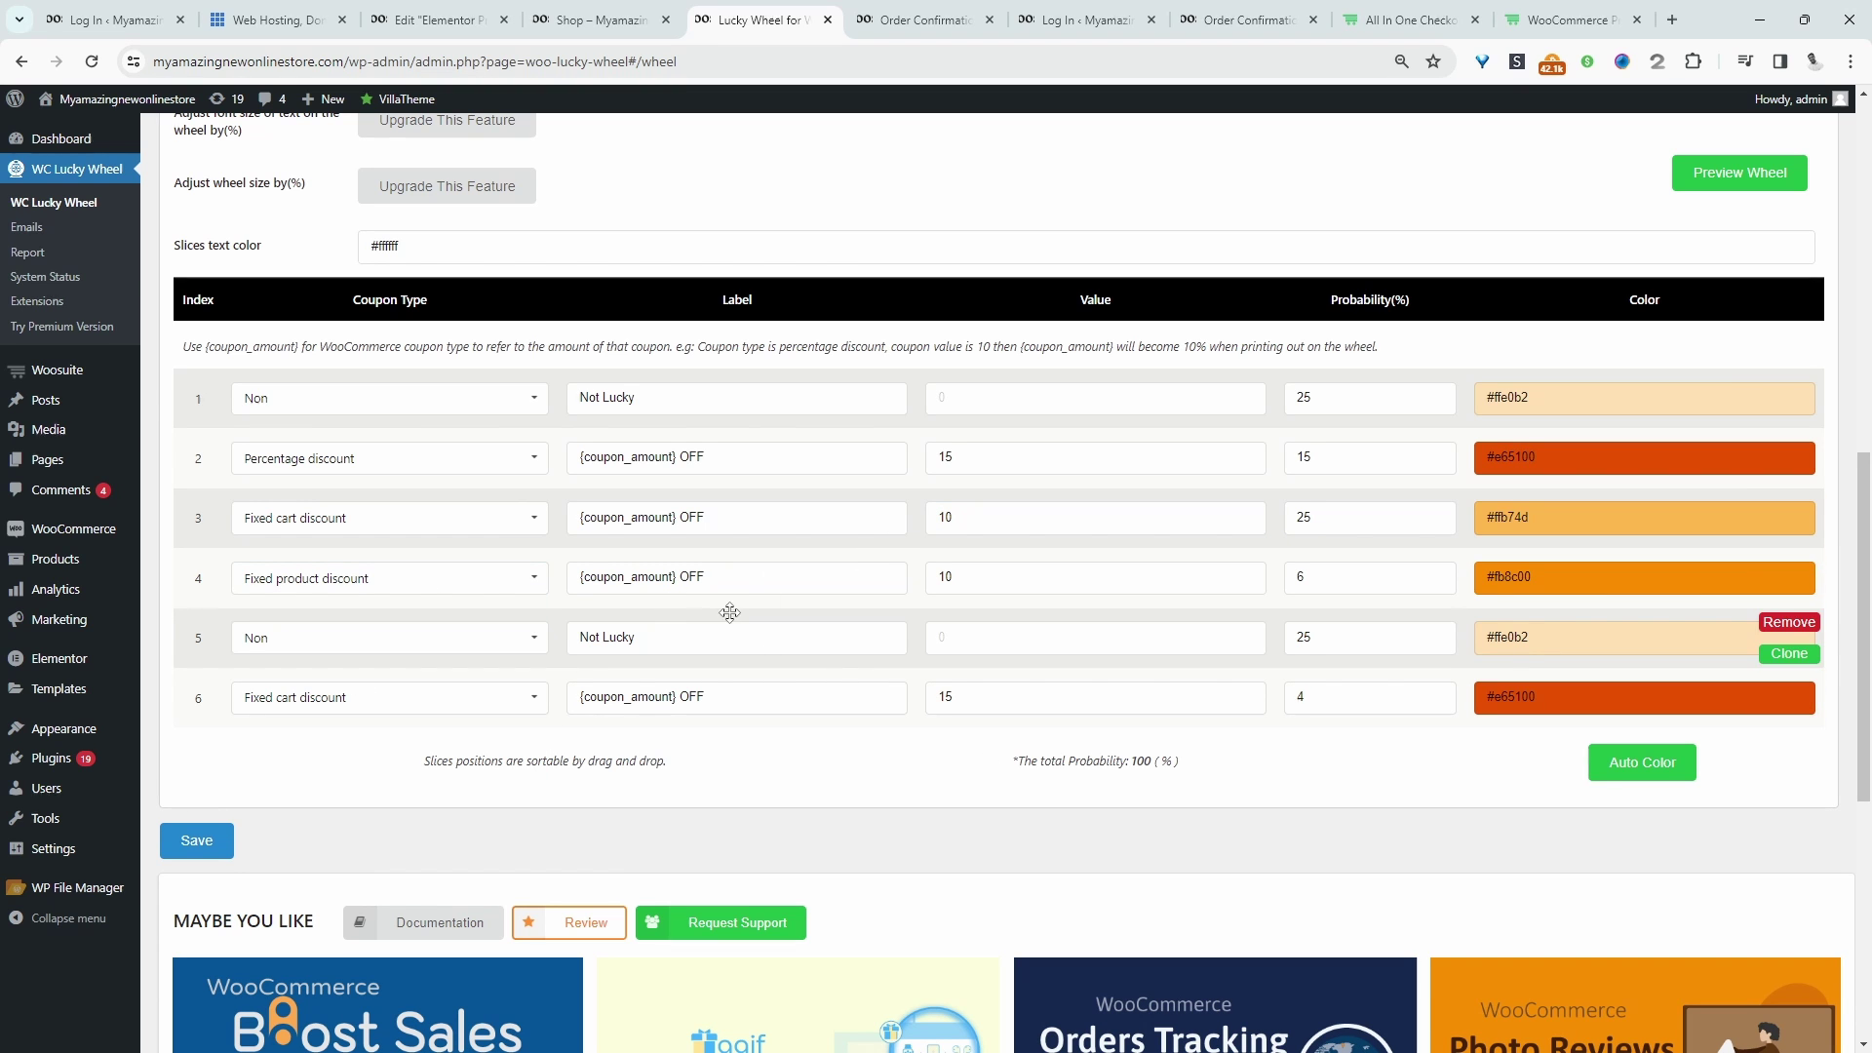
Change slice 5's coupon type to Existing coupon and select its label text
{"action": "left_click", "coordinate": [390, 638]}
{"action": "left_click", "coordinate": [357, 719]}
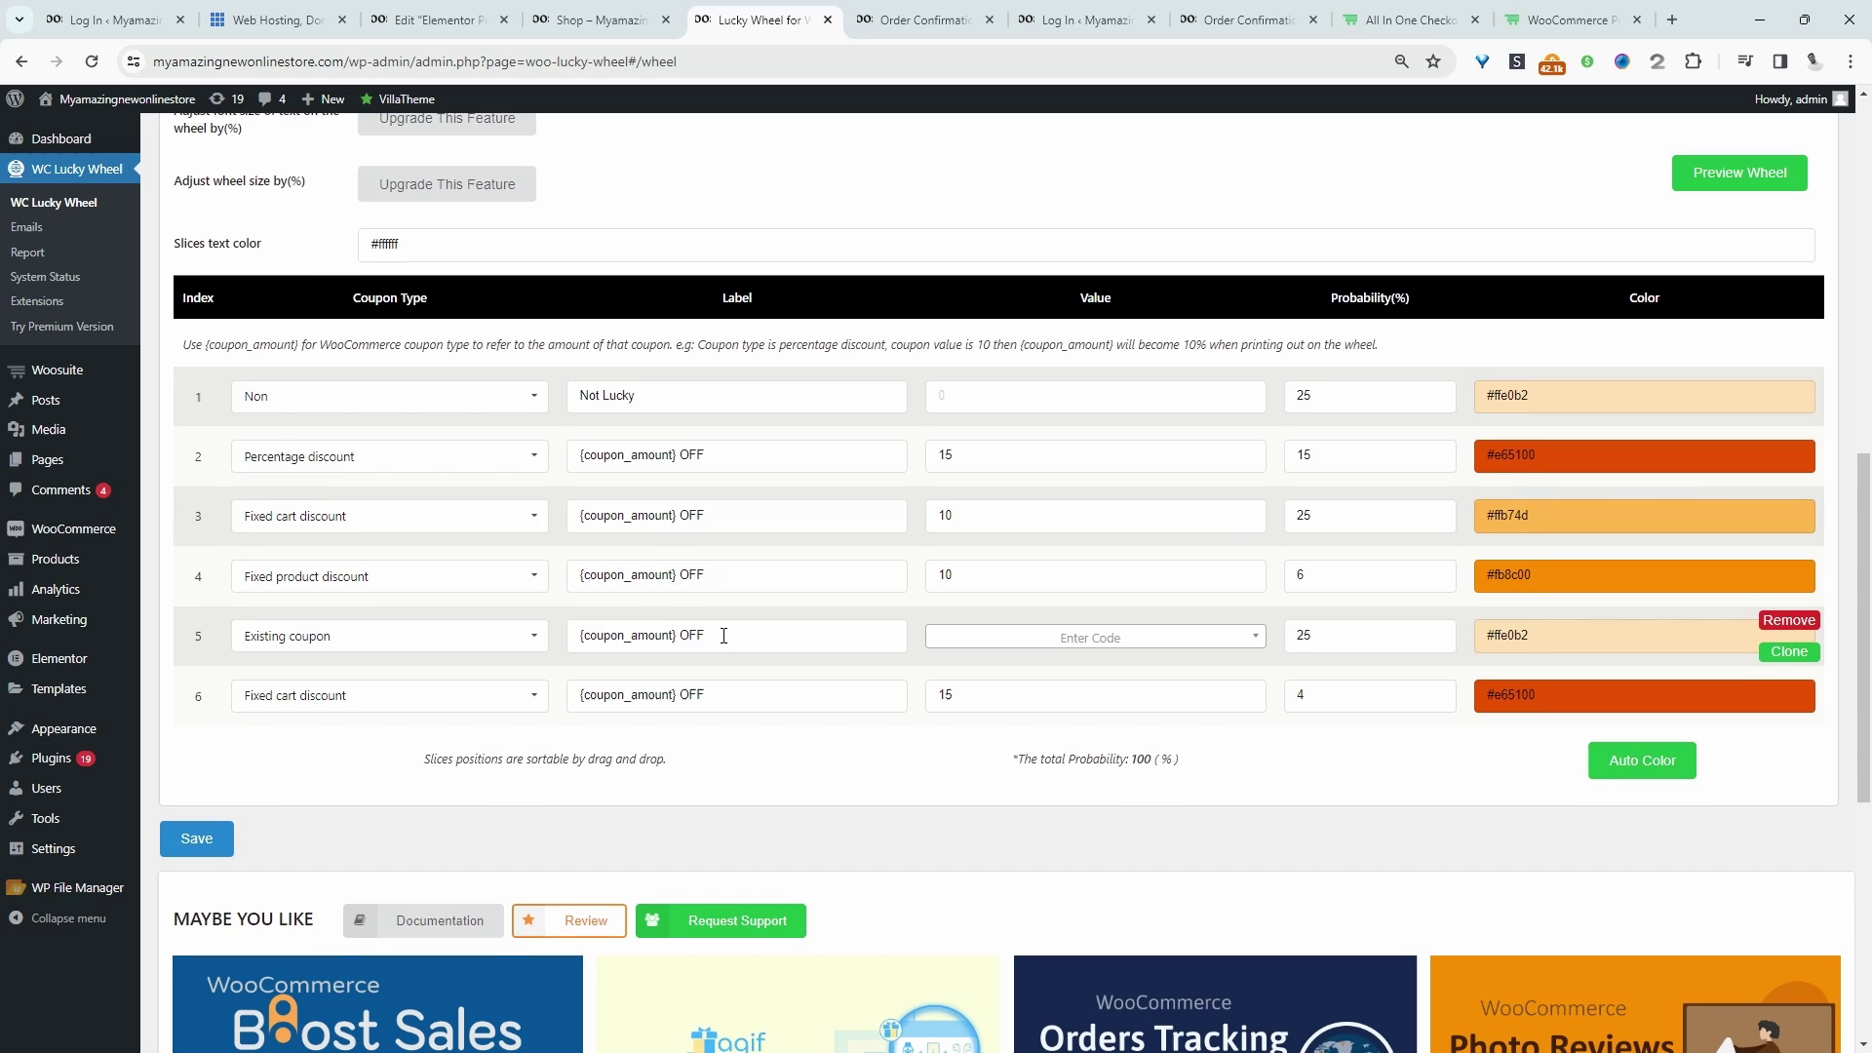
{"action": "left_click_drag", "start_coordinate": [723, 636], "coordinate": [551, 648]}
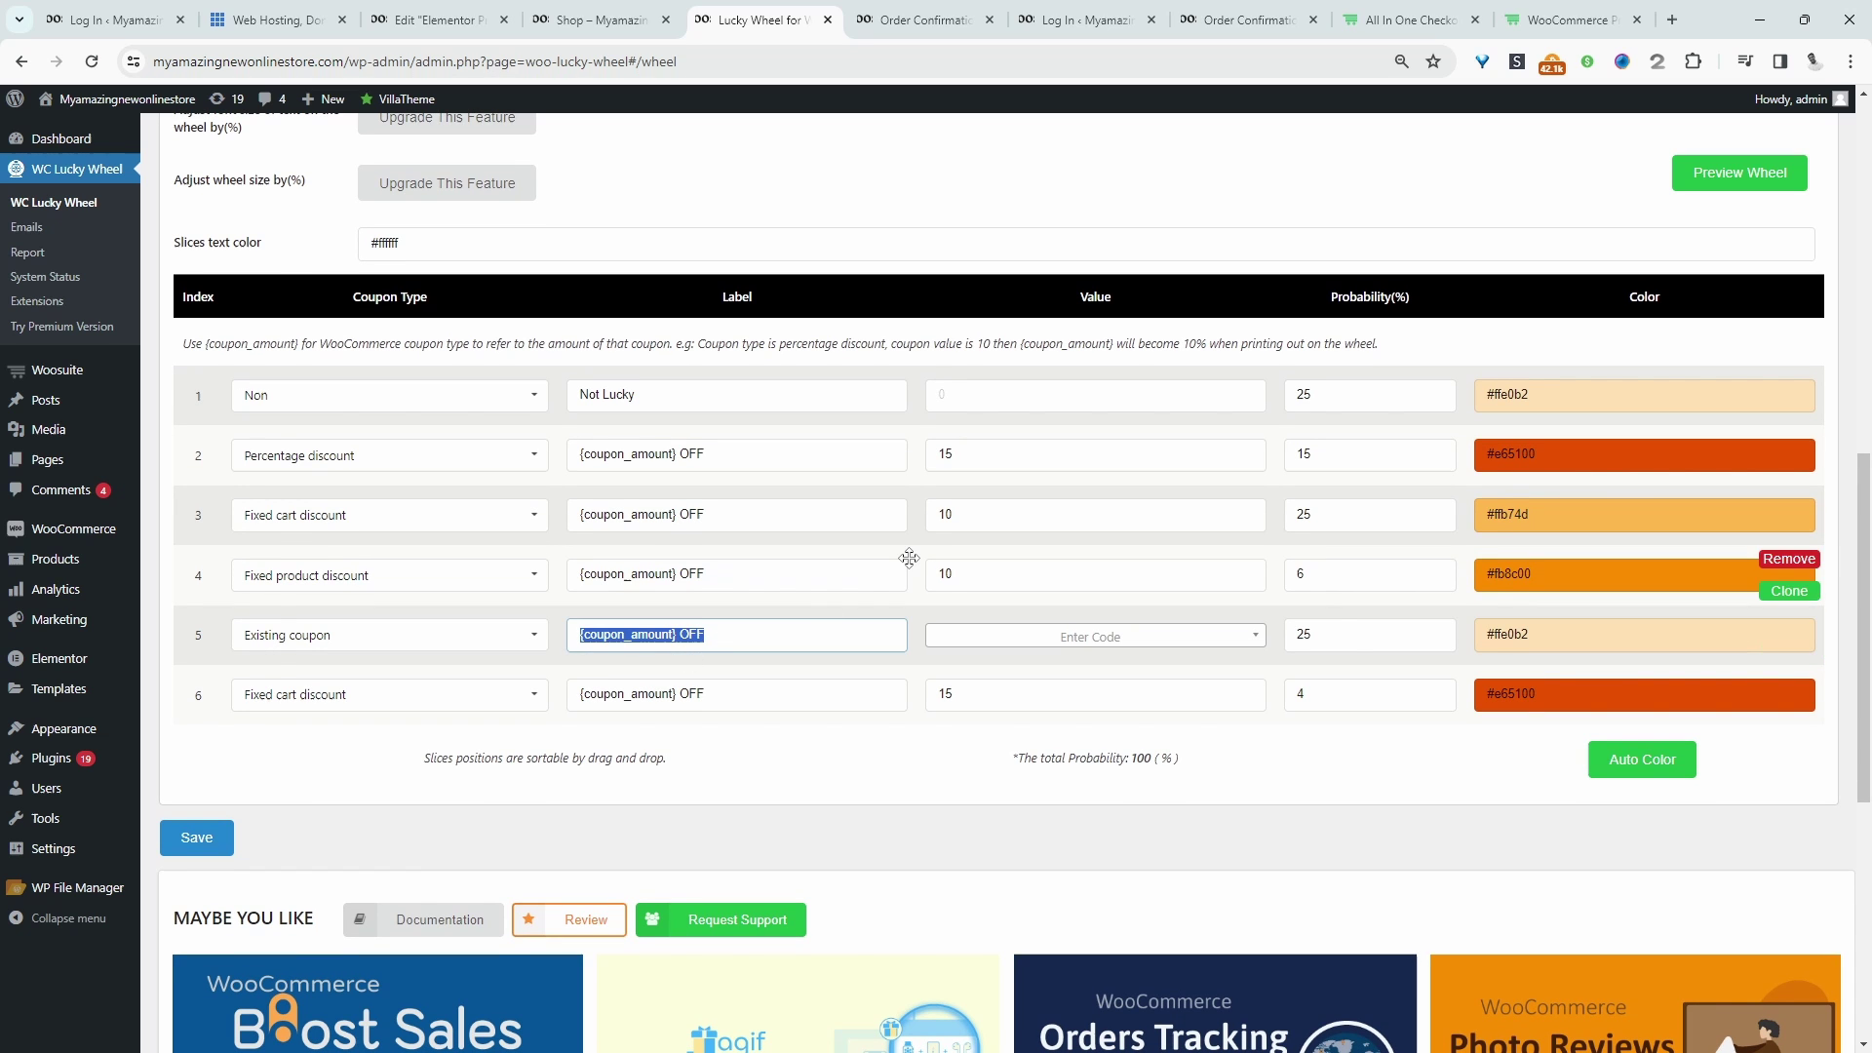
Copy the save10 code from the Coupons list and assign it as slice 5's existing coupon
{"action": "mouse_move", "coordinate": [58, 619]}
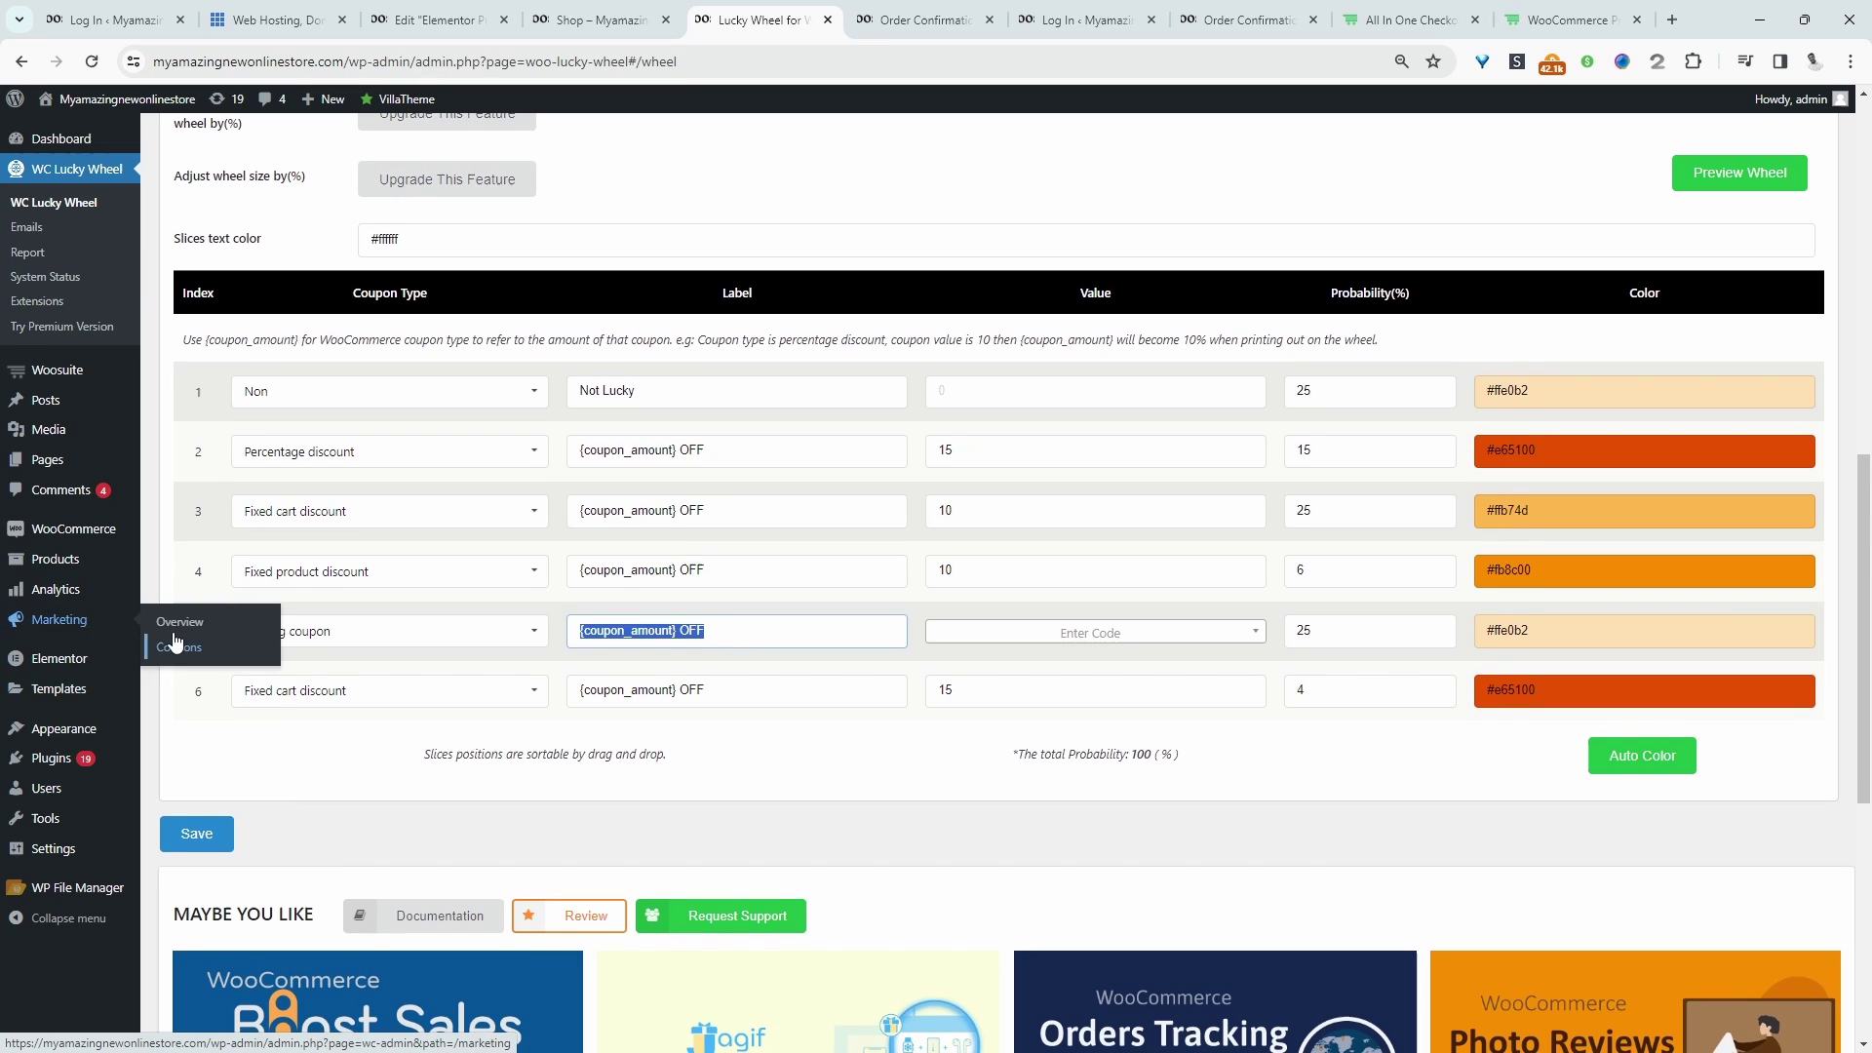
{"action": "left_click", "coordinate": [177, 643]}
{"action": "left_click_drag", "start_coordinate": [267, 527], "coordinate": [195, 518]}
{"action": "key", "text": "ctrl+c"}
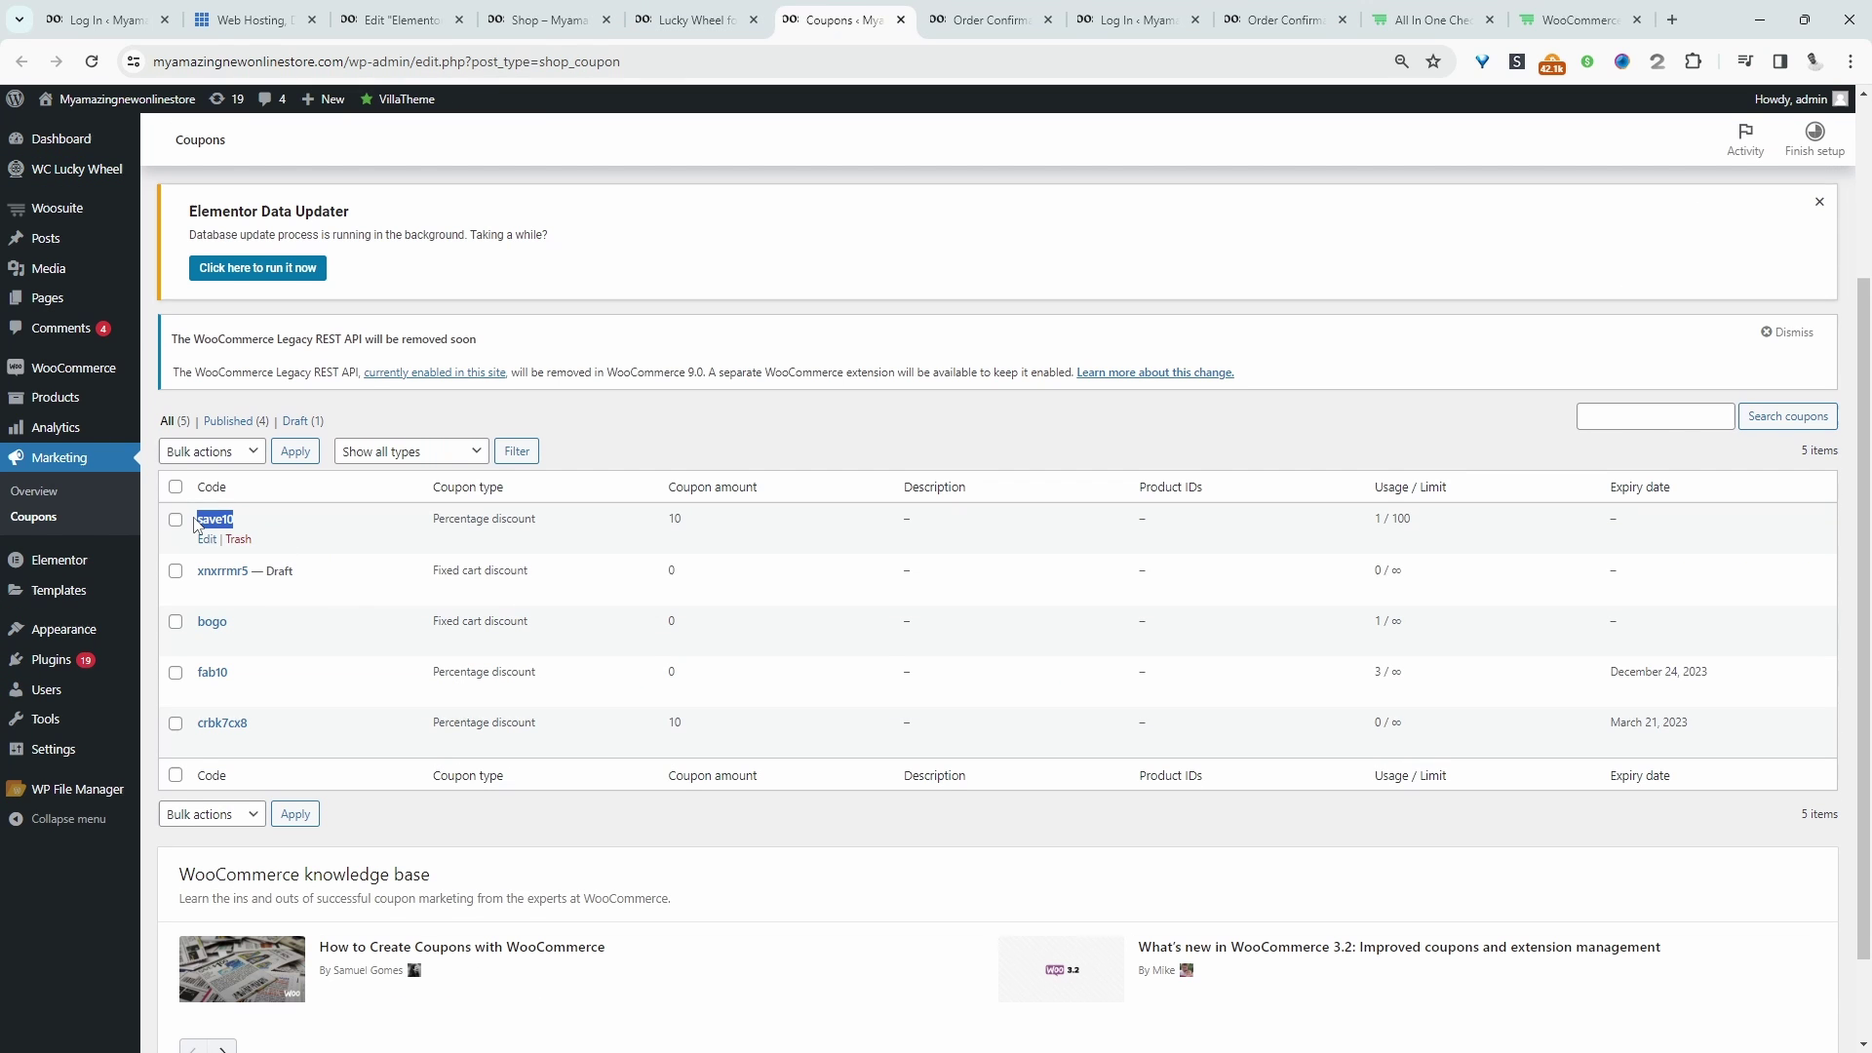
{"action": "left_click", "coordinate": [700, 12]}
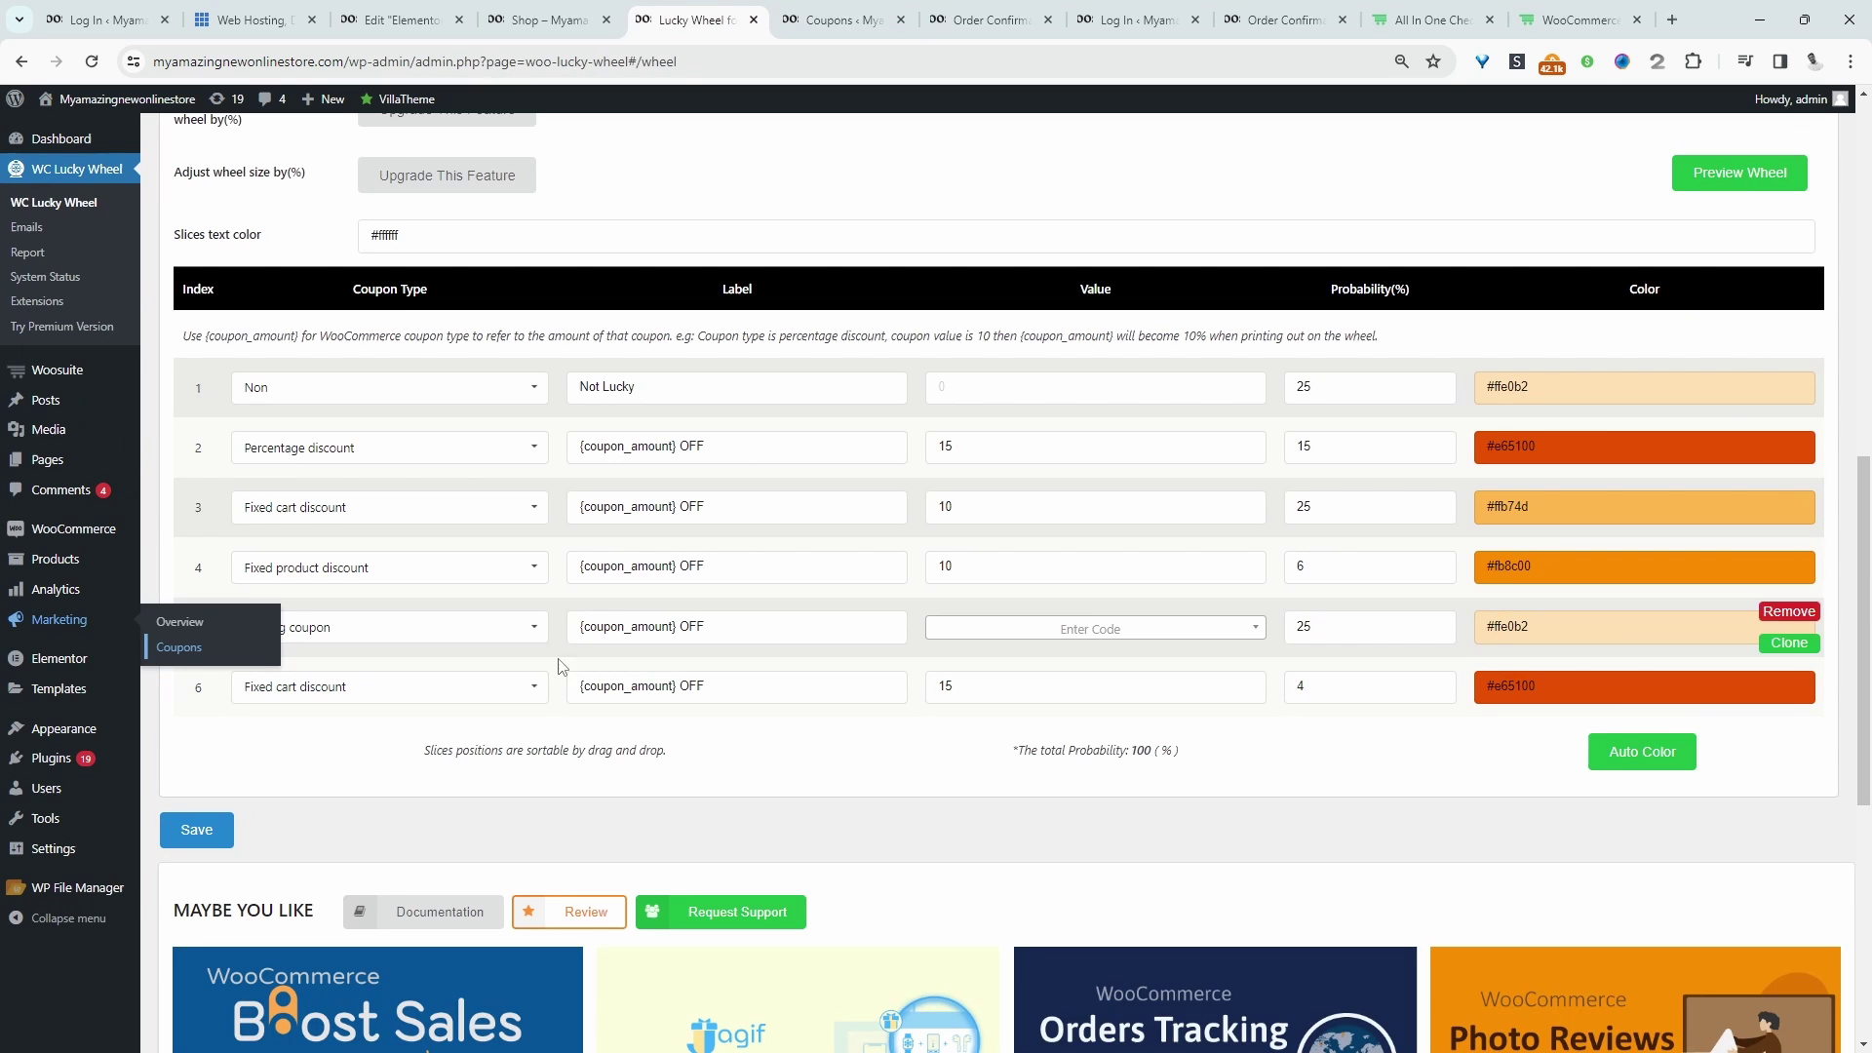
{"action": "left_click", "coordinate": [1067, 628]}
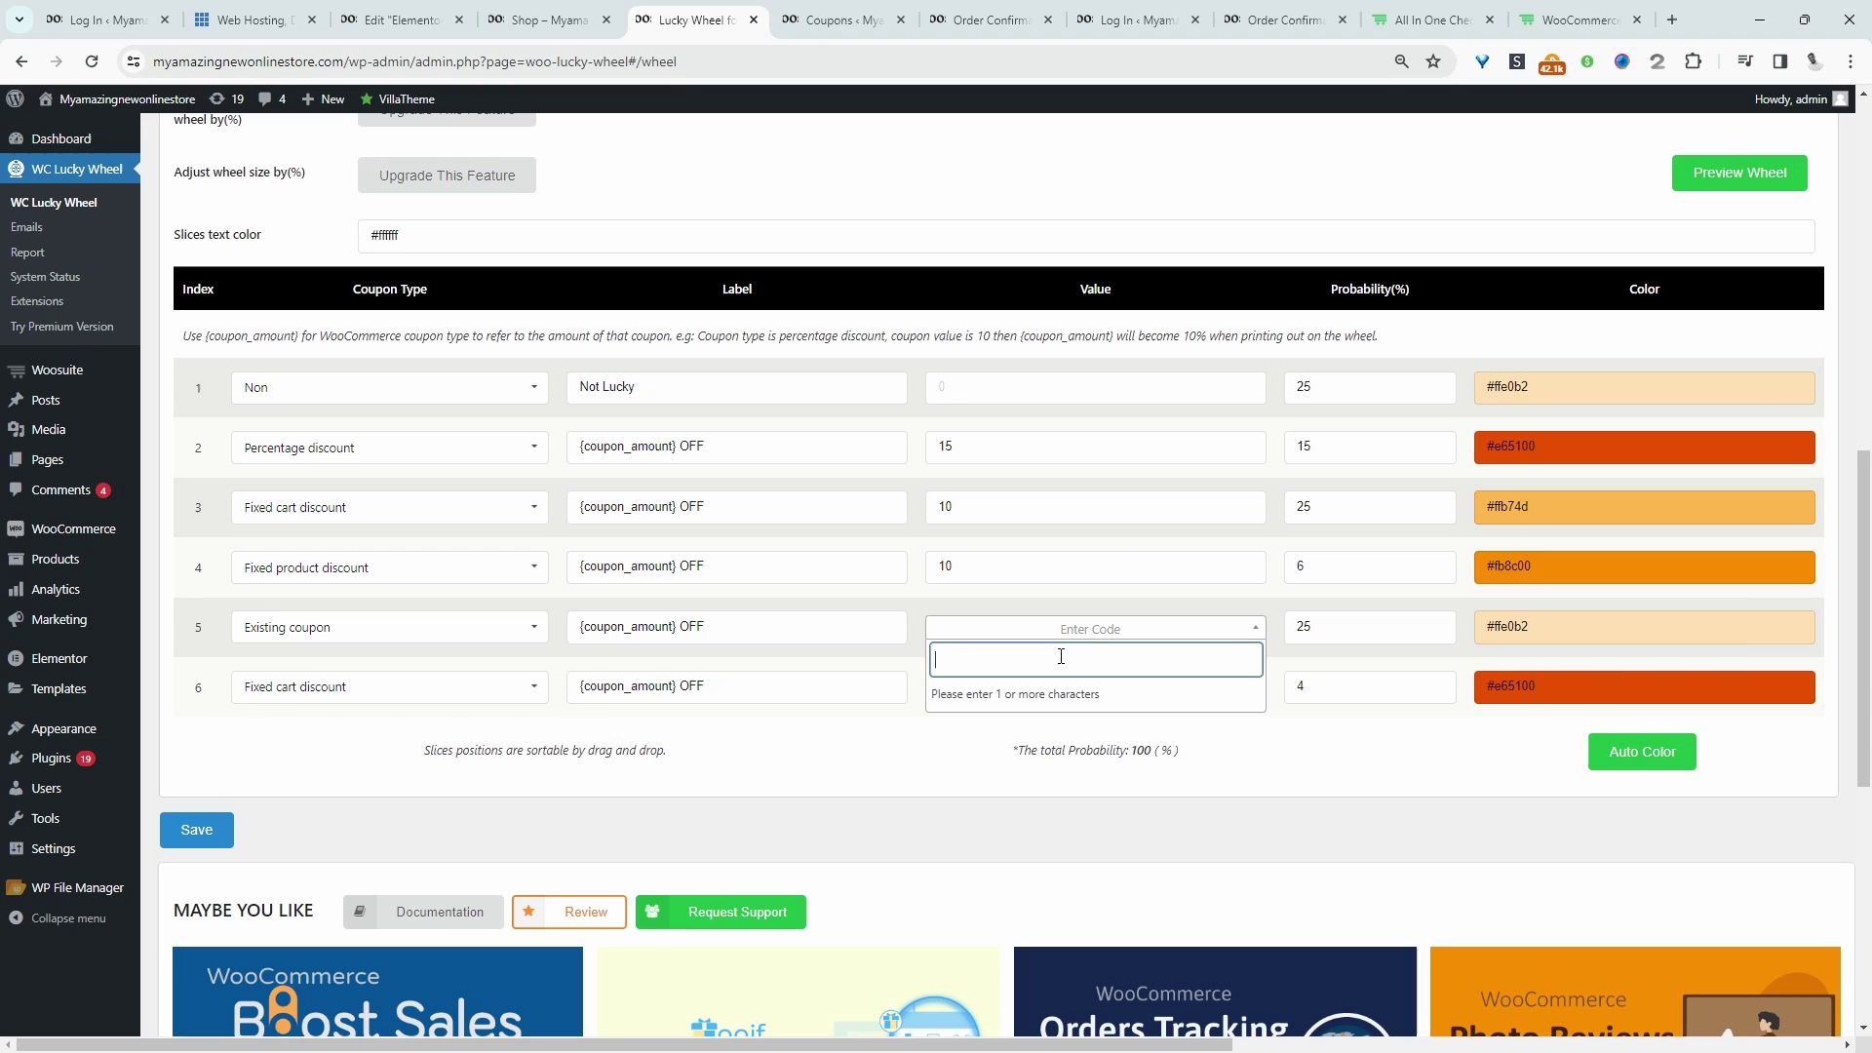
{"action": "key", "text": "ctrl+v"}
{"action": "key", "text": "Return"}
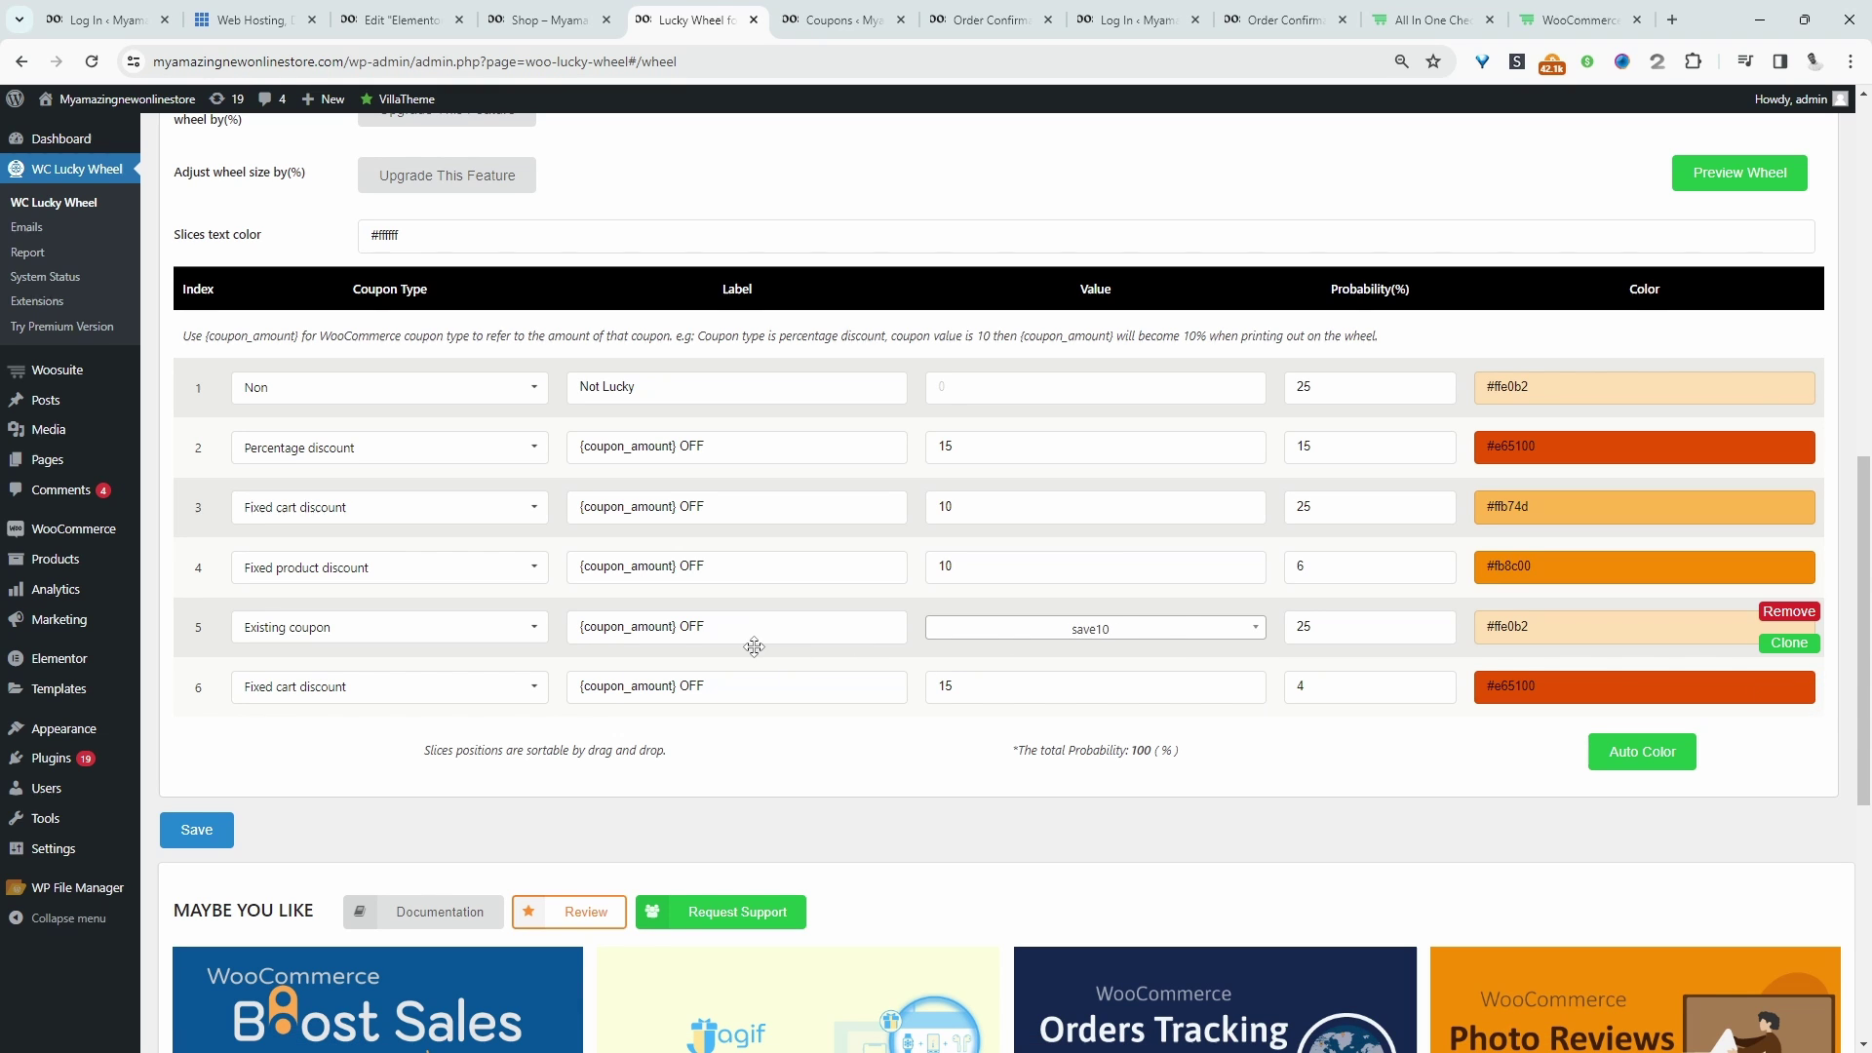
{"action": "left_click_drag", "start_coordinate": [719, 625], "coordinate": [462, 625]}
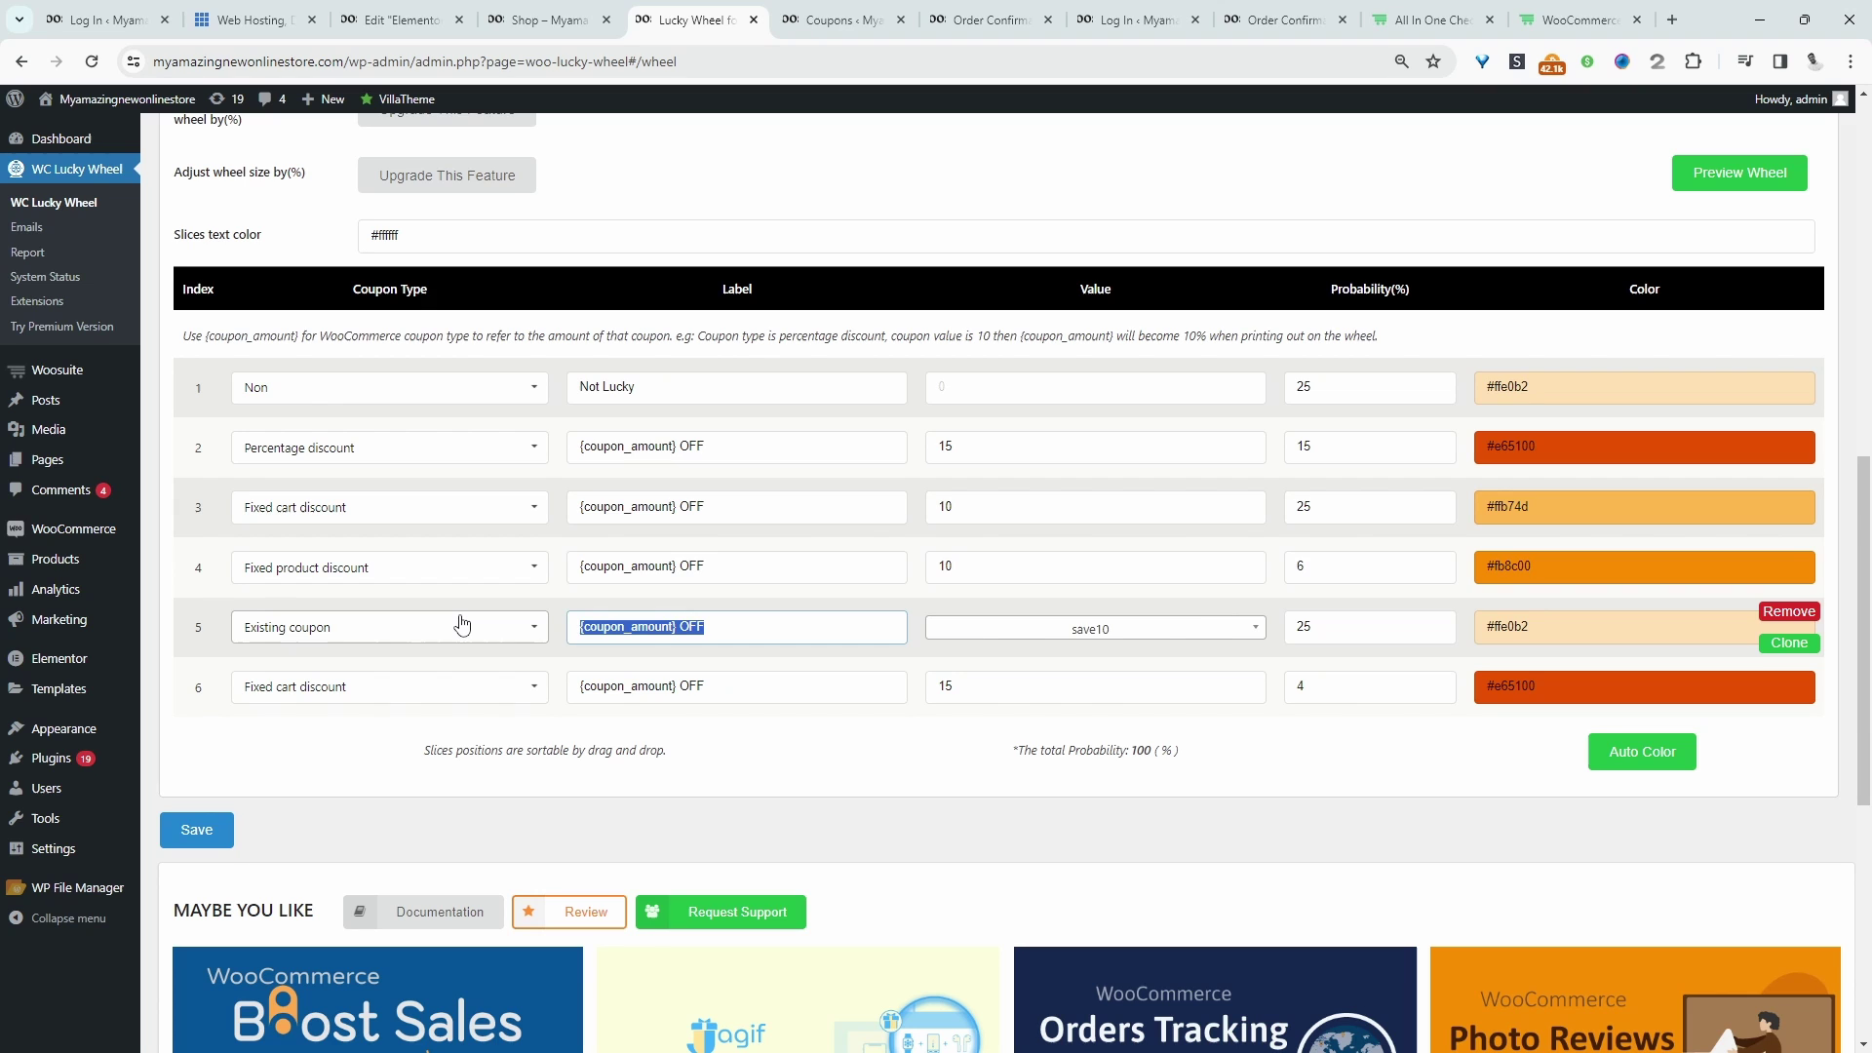
Label slice 5 '10% Discount', give the slices new colours, and preview the wheel
{"action": "type", "text": "10% Discount"}
{"action": "left_click", "coordinate": [1600, 380]}
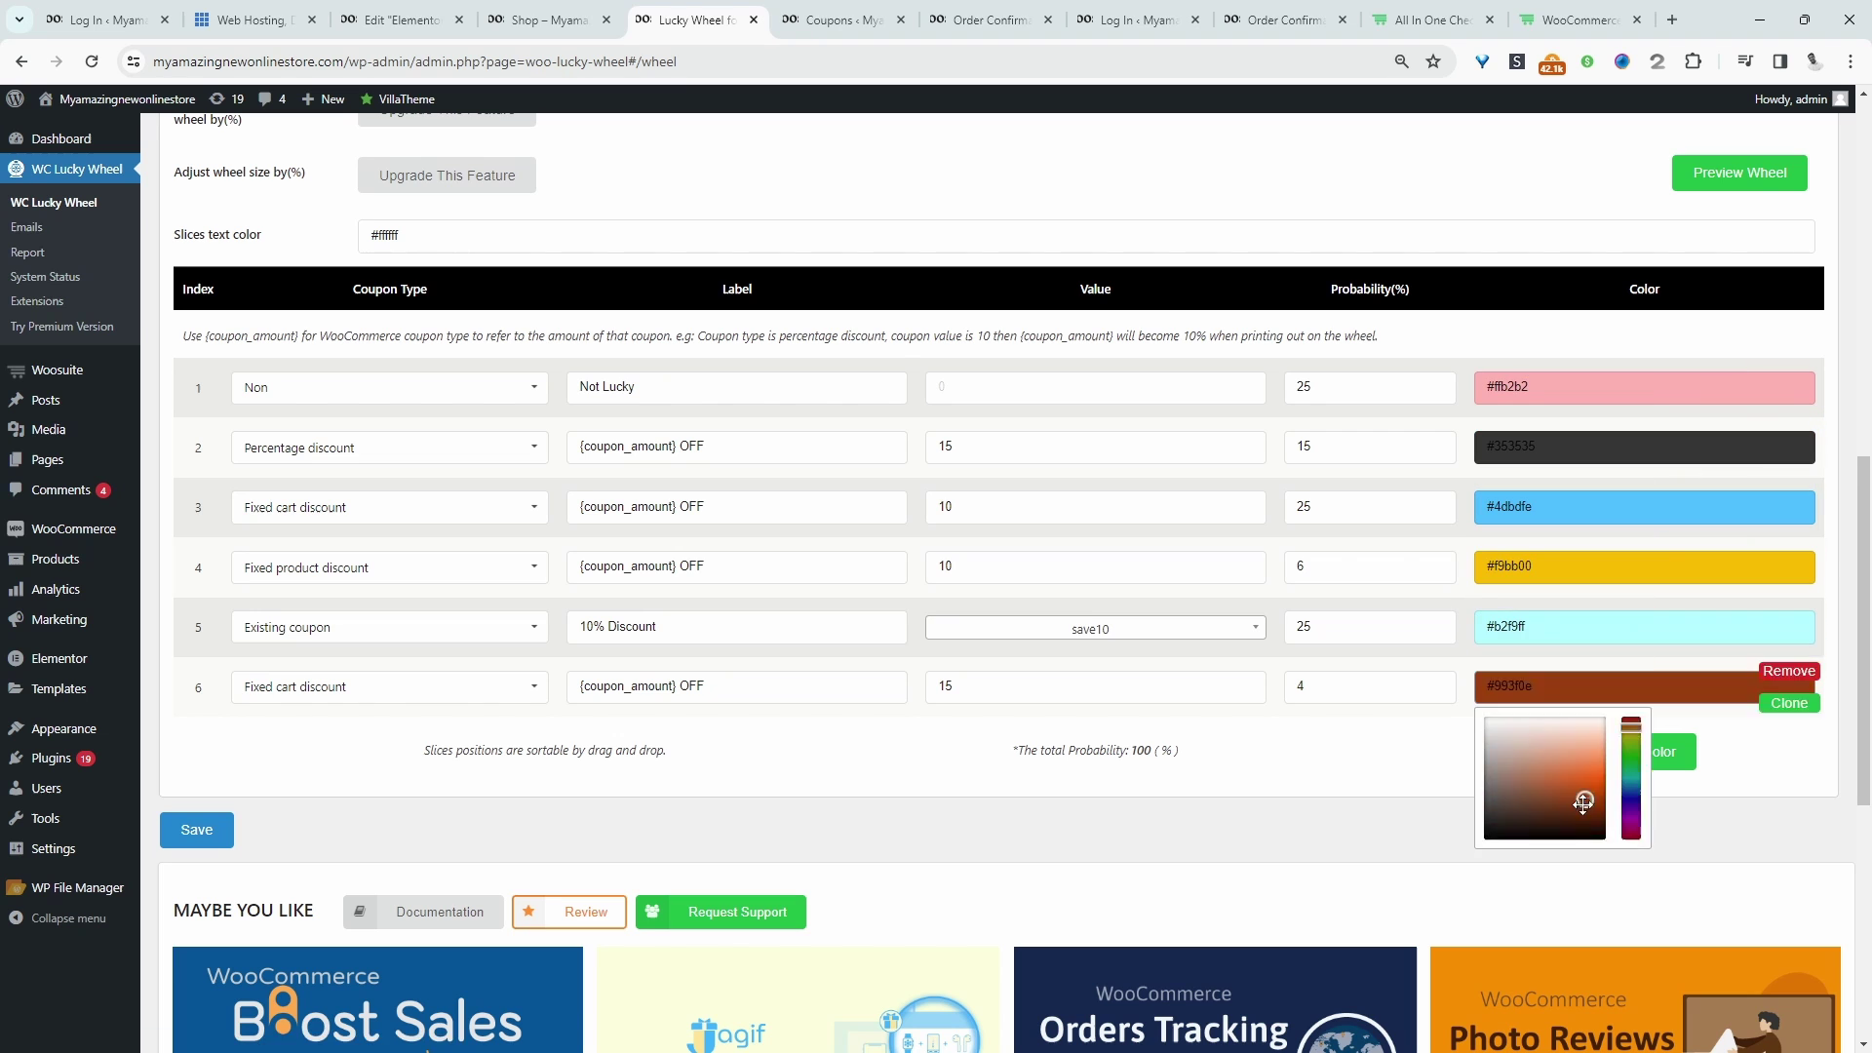
{"action": "left_click", "coordinate": [1746, 181]}
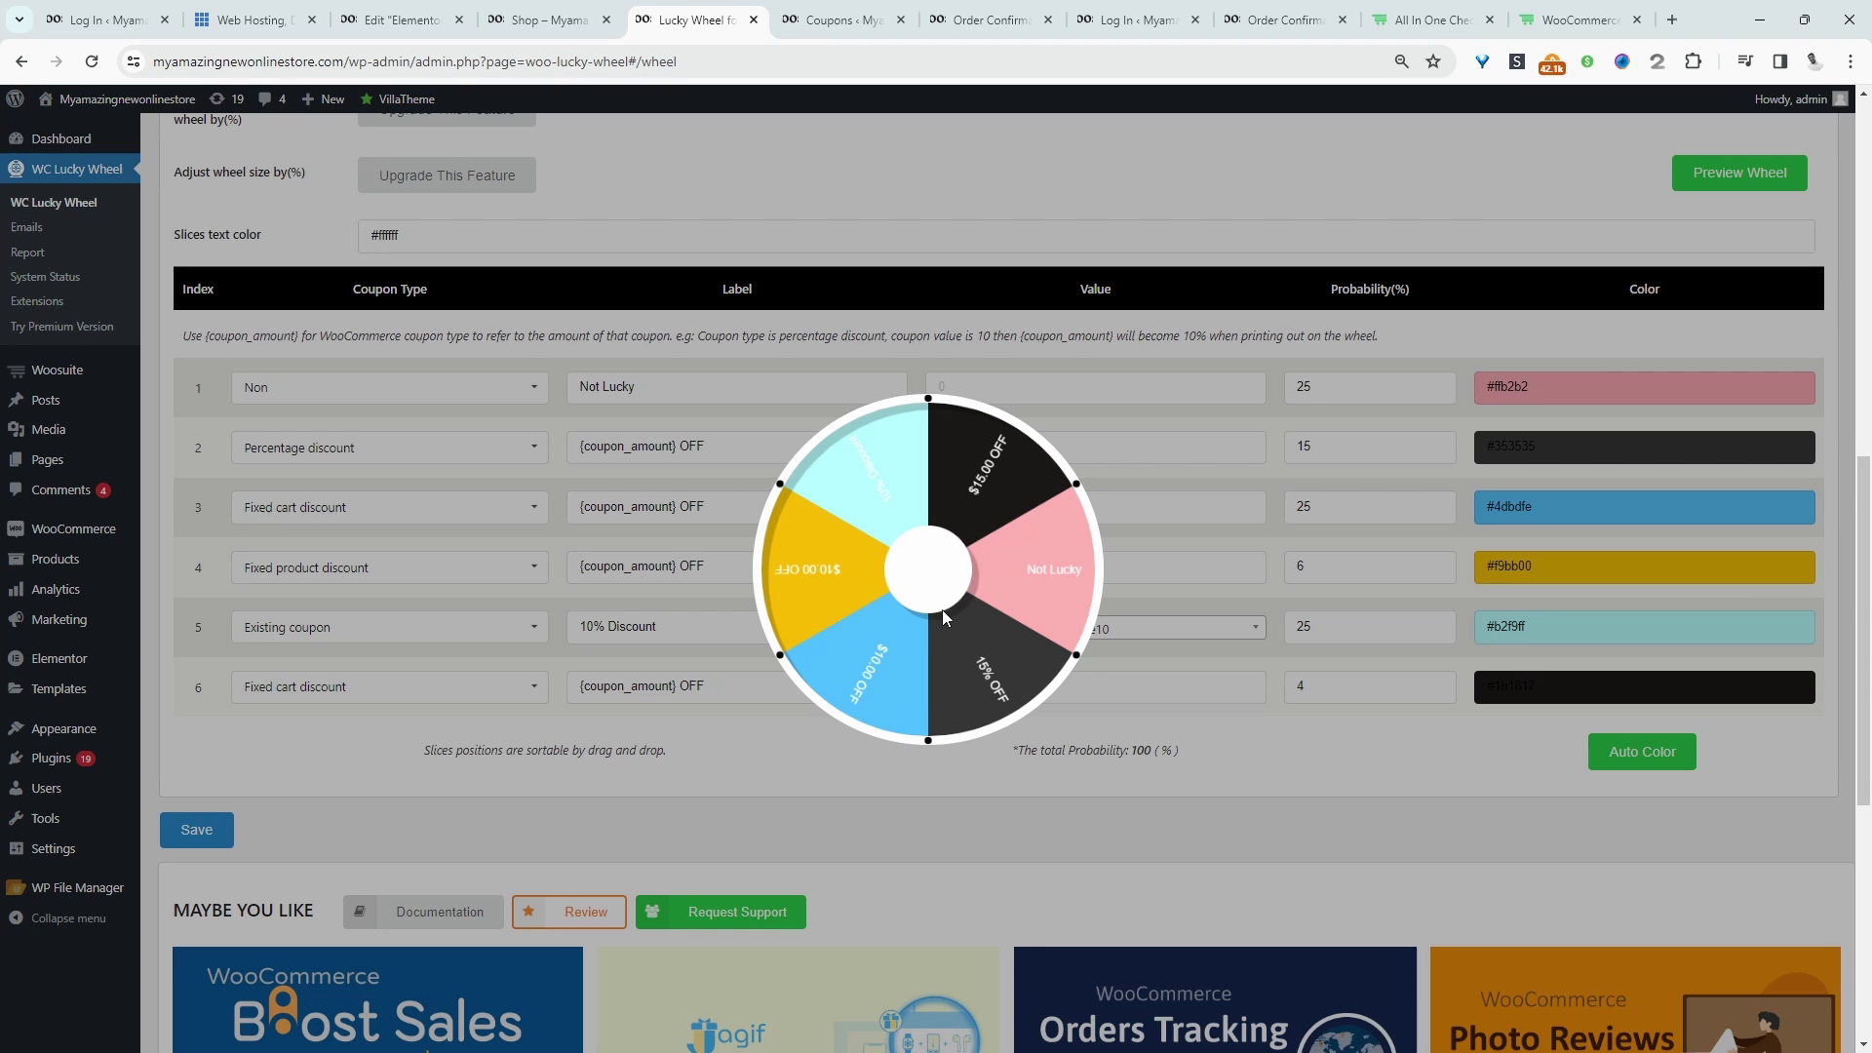
{"action": "left_click", "coordinate": [1165, 632]}
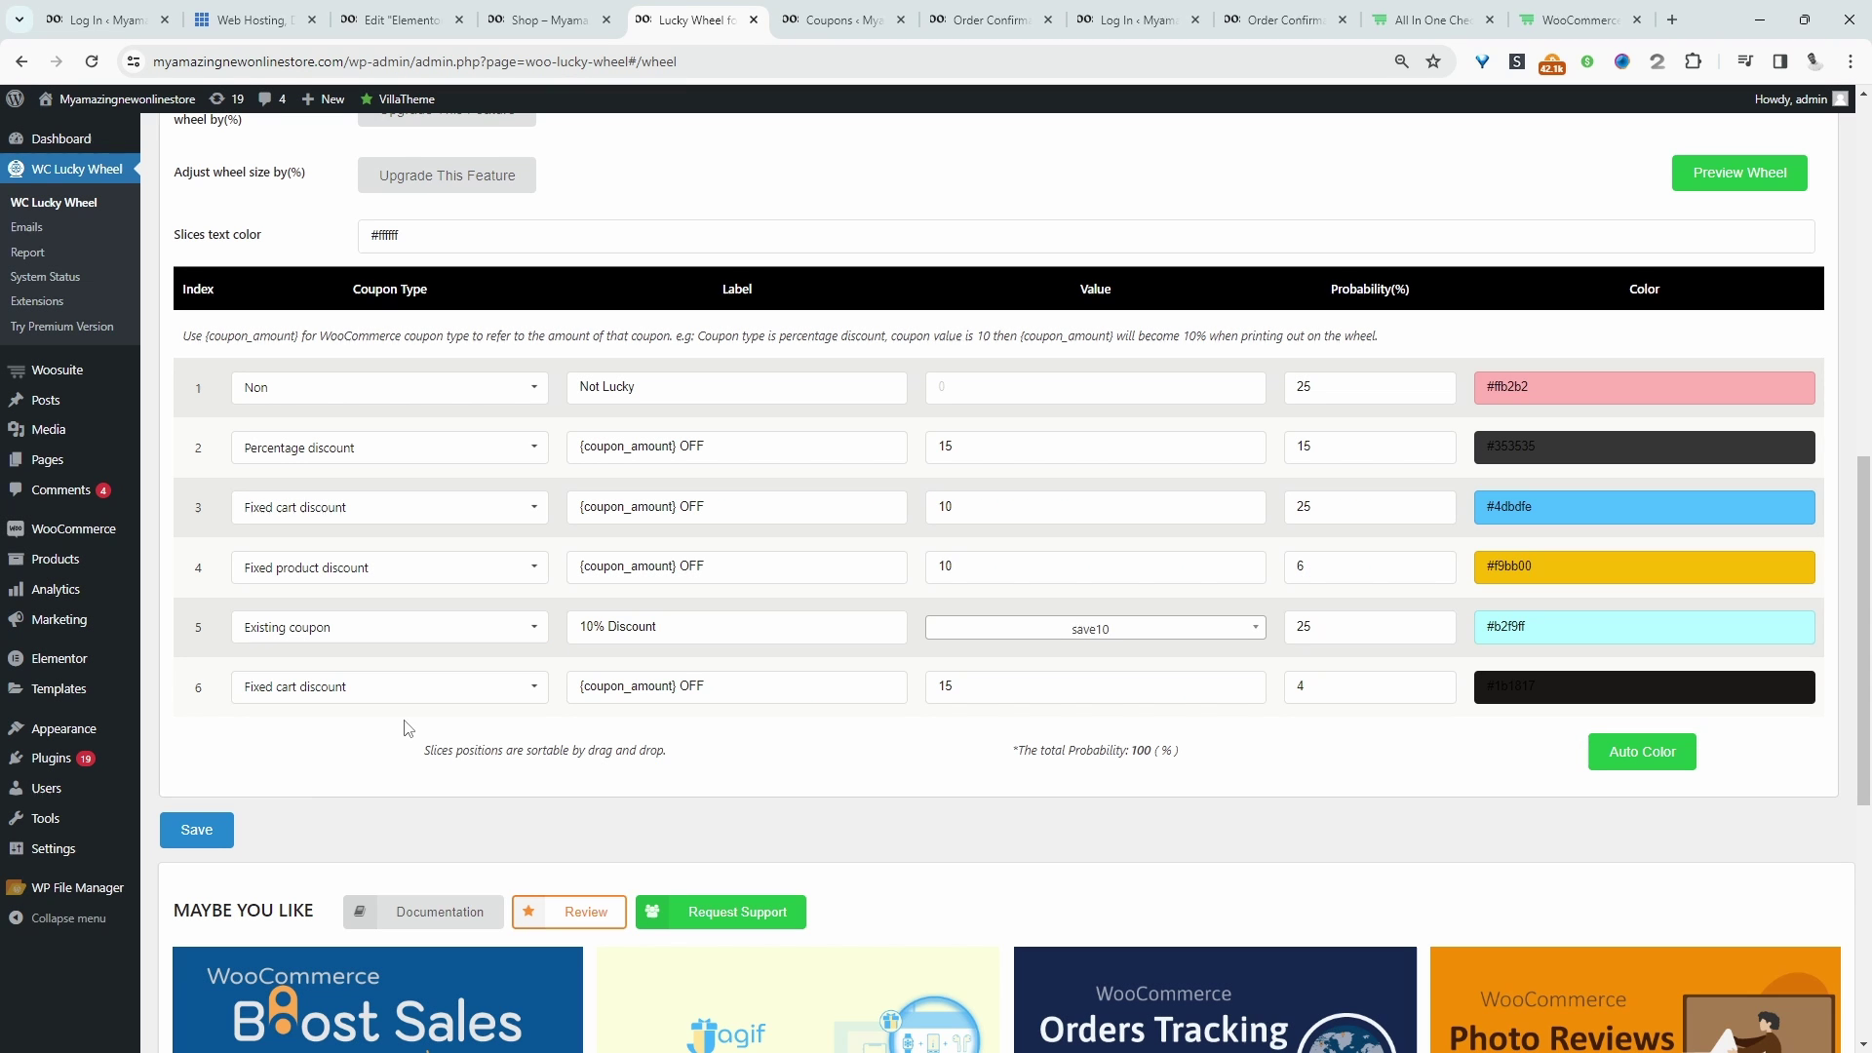
Save the wheel with slice probabilities 20, 15, 25, 10, 15, 15
{"action": "left_click", "coordinate": [214, 836]}
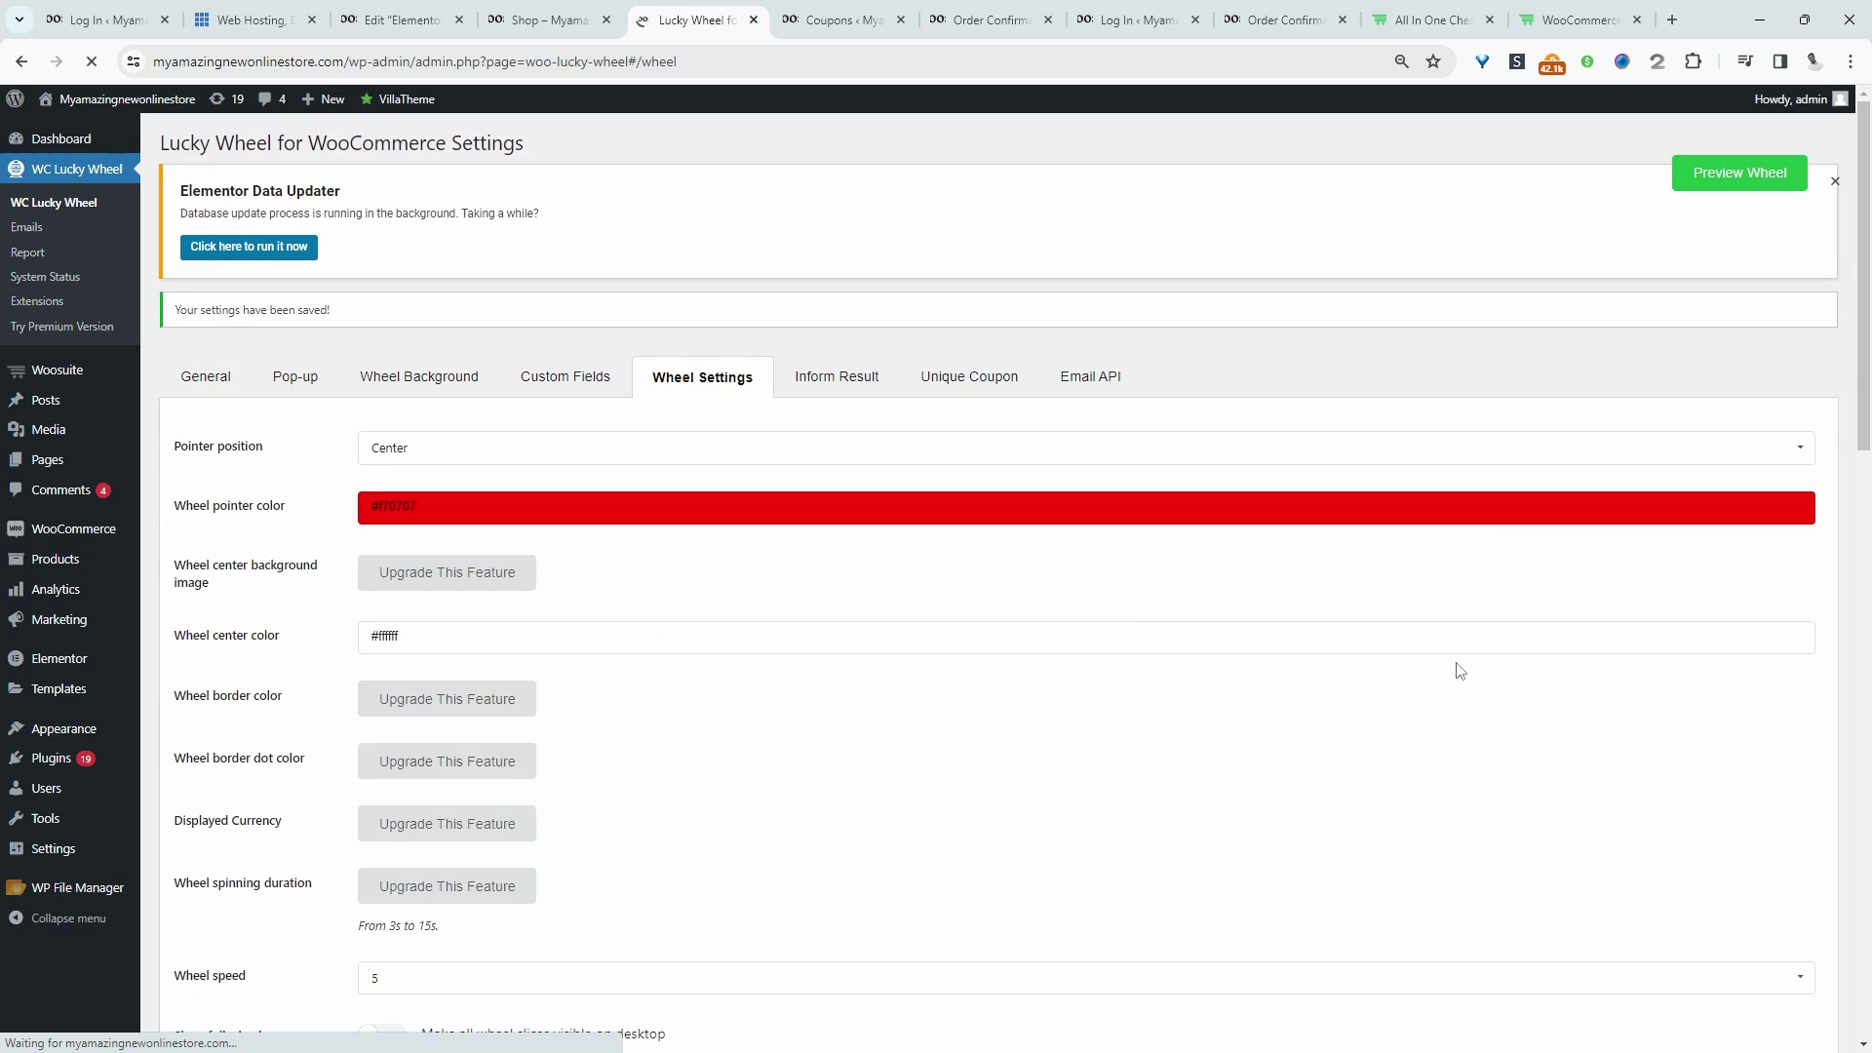
{"action": "scroll", "coordinate": [1245, 975], "scroll_direction": "down", "scroll_amount": 13}
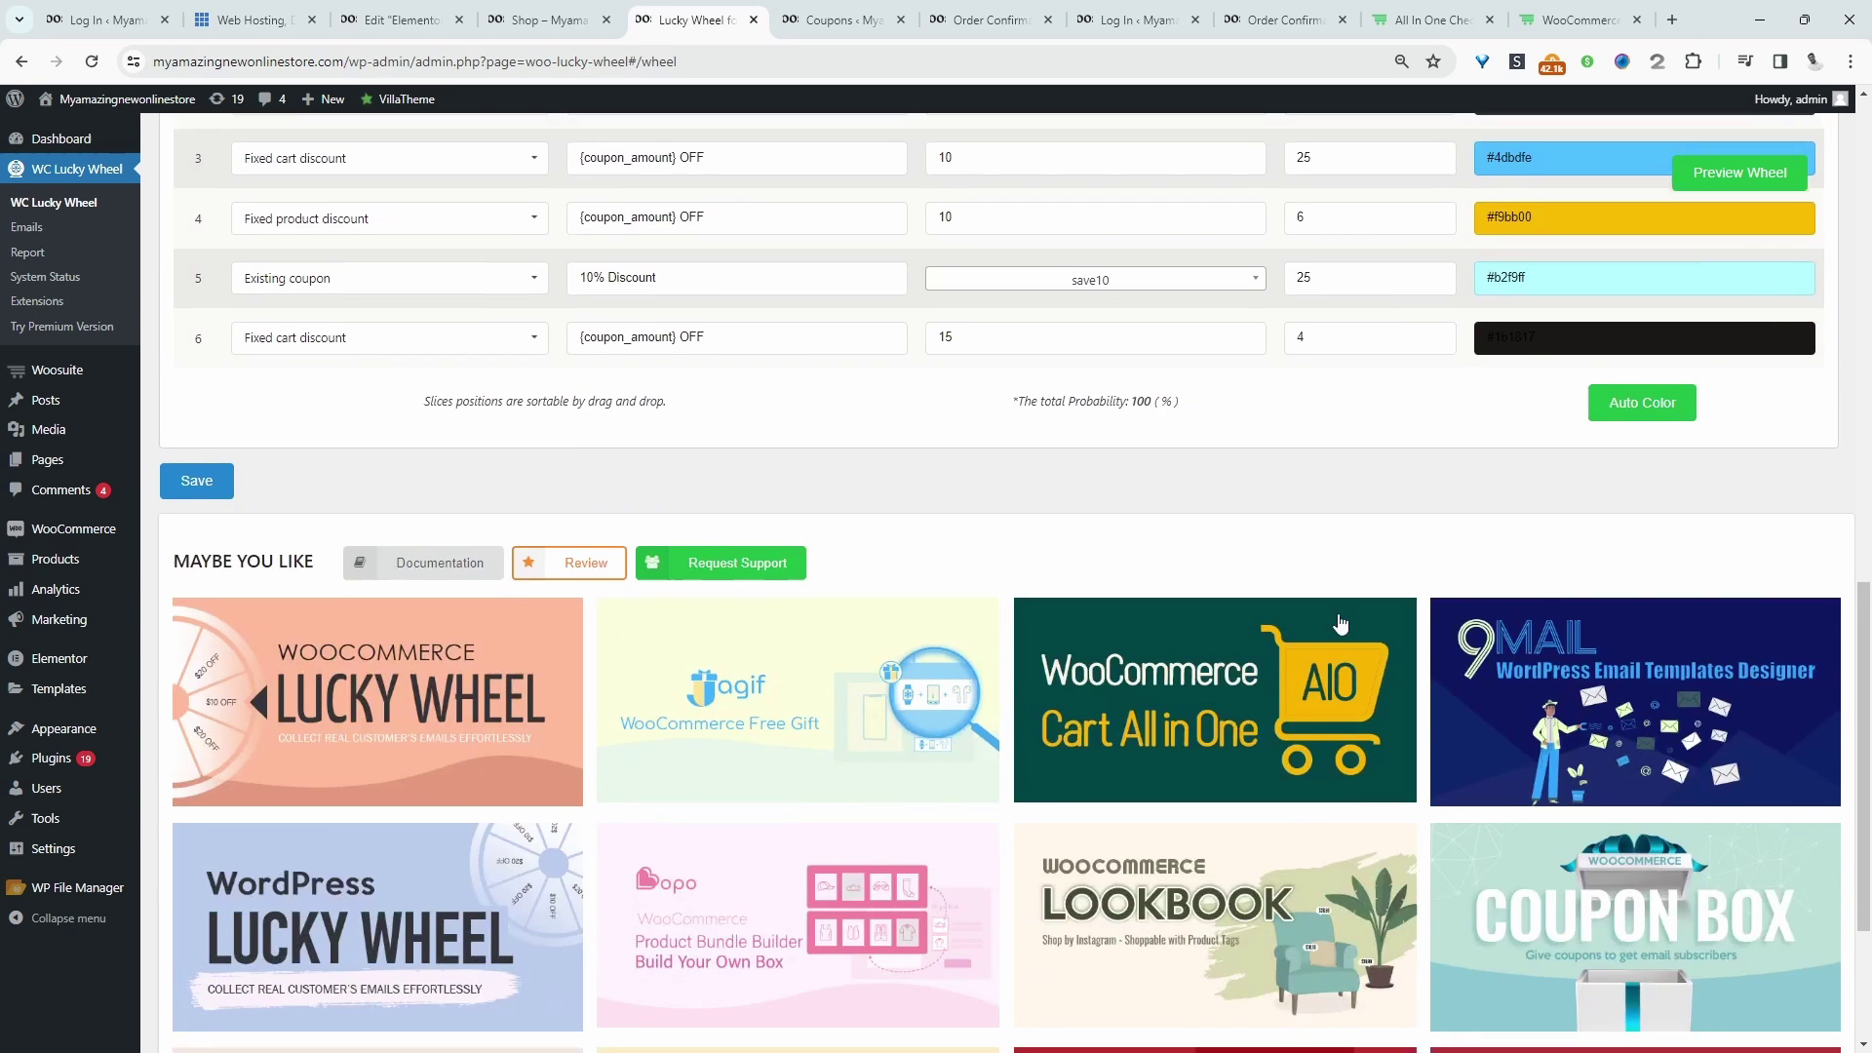
{"action": "scroll", "coordinate": [1340, 624], "scroll_direction": "up", "scroll_amount": 2}
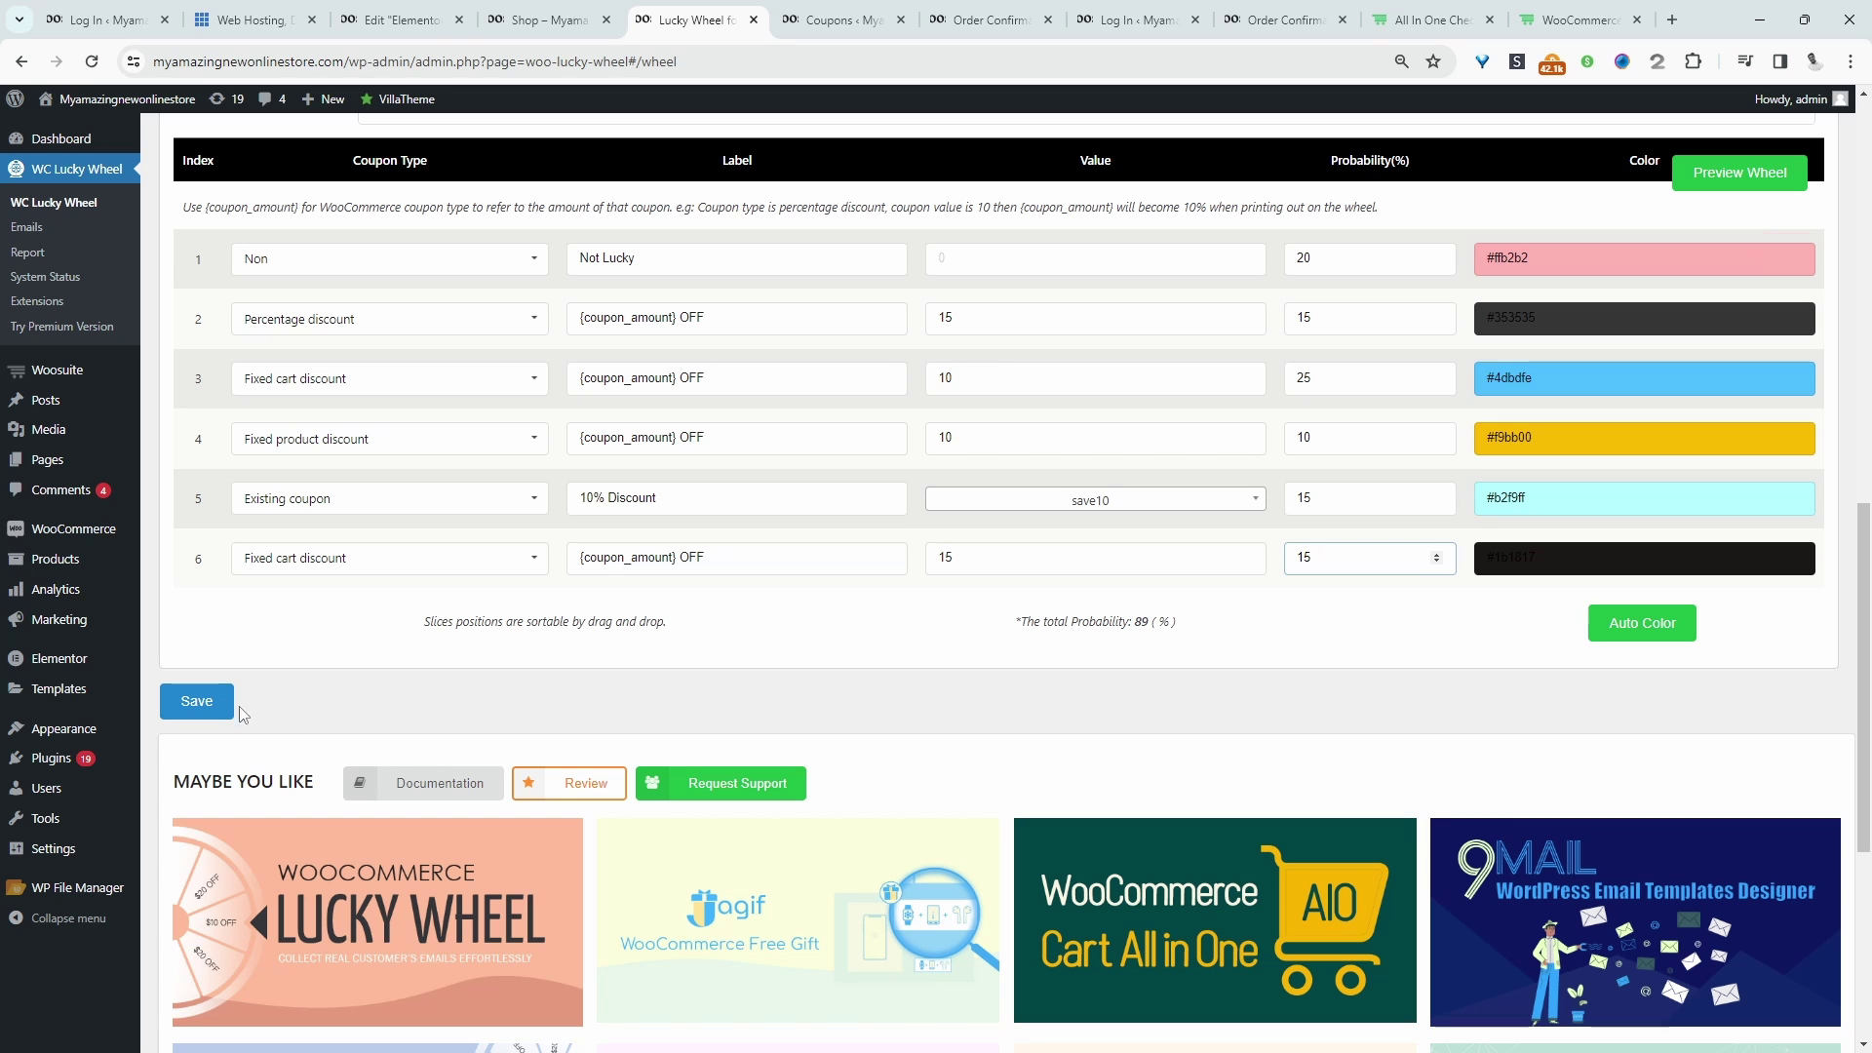
{"action": "left_click", "coordinate": [230, 715]}
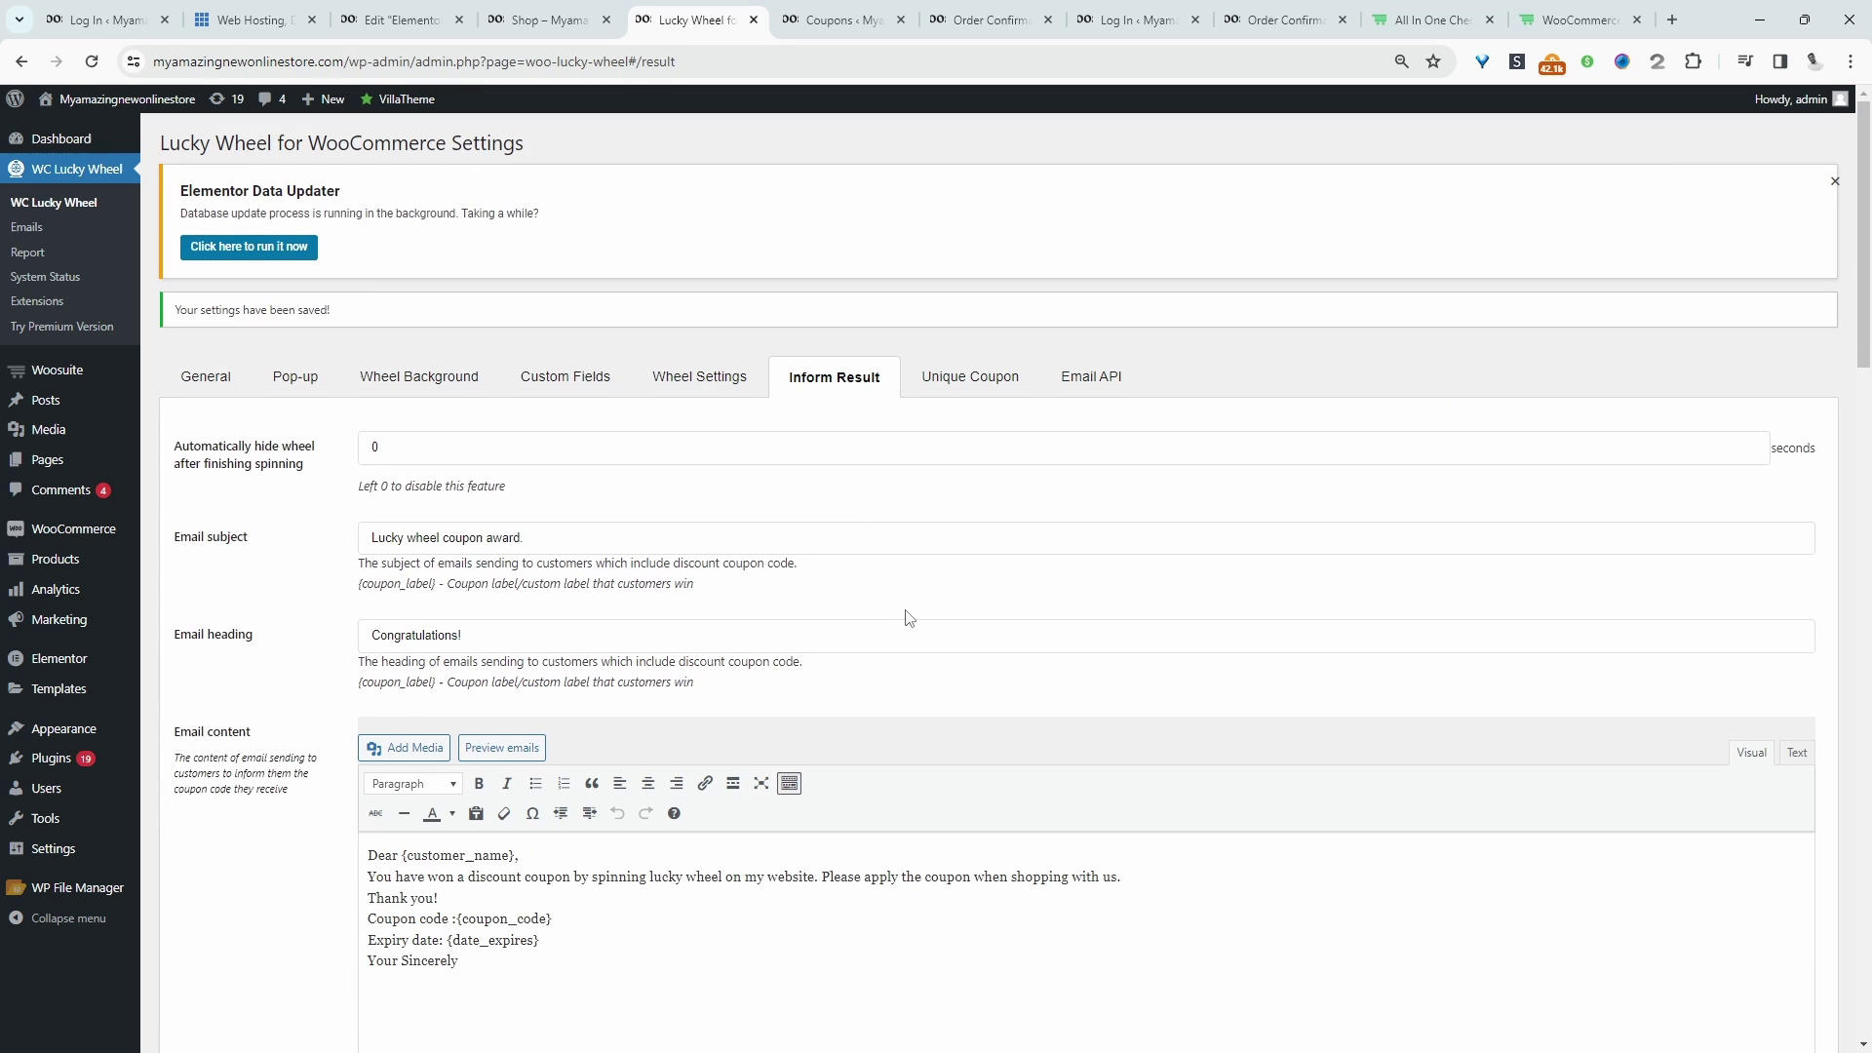
Read through the Inform Result email subject, heading, content and frontend win/lose messages
{"action": "scroll", "coordinate": [907, 617], "scroll_direction": "down", "scroll_amount": 2}
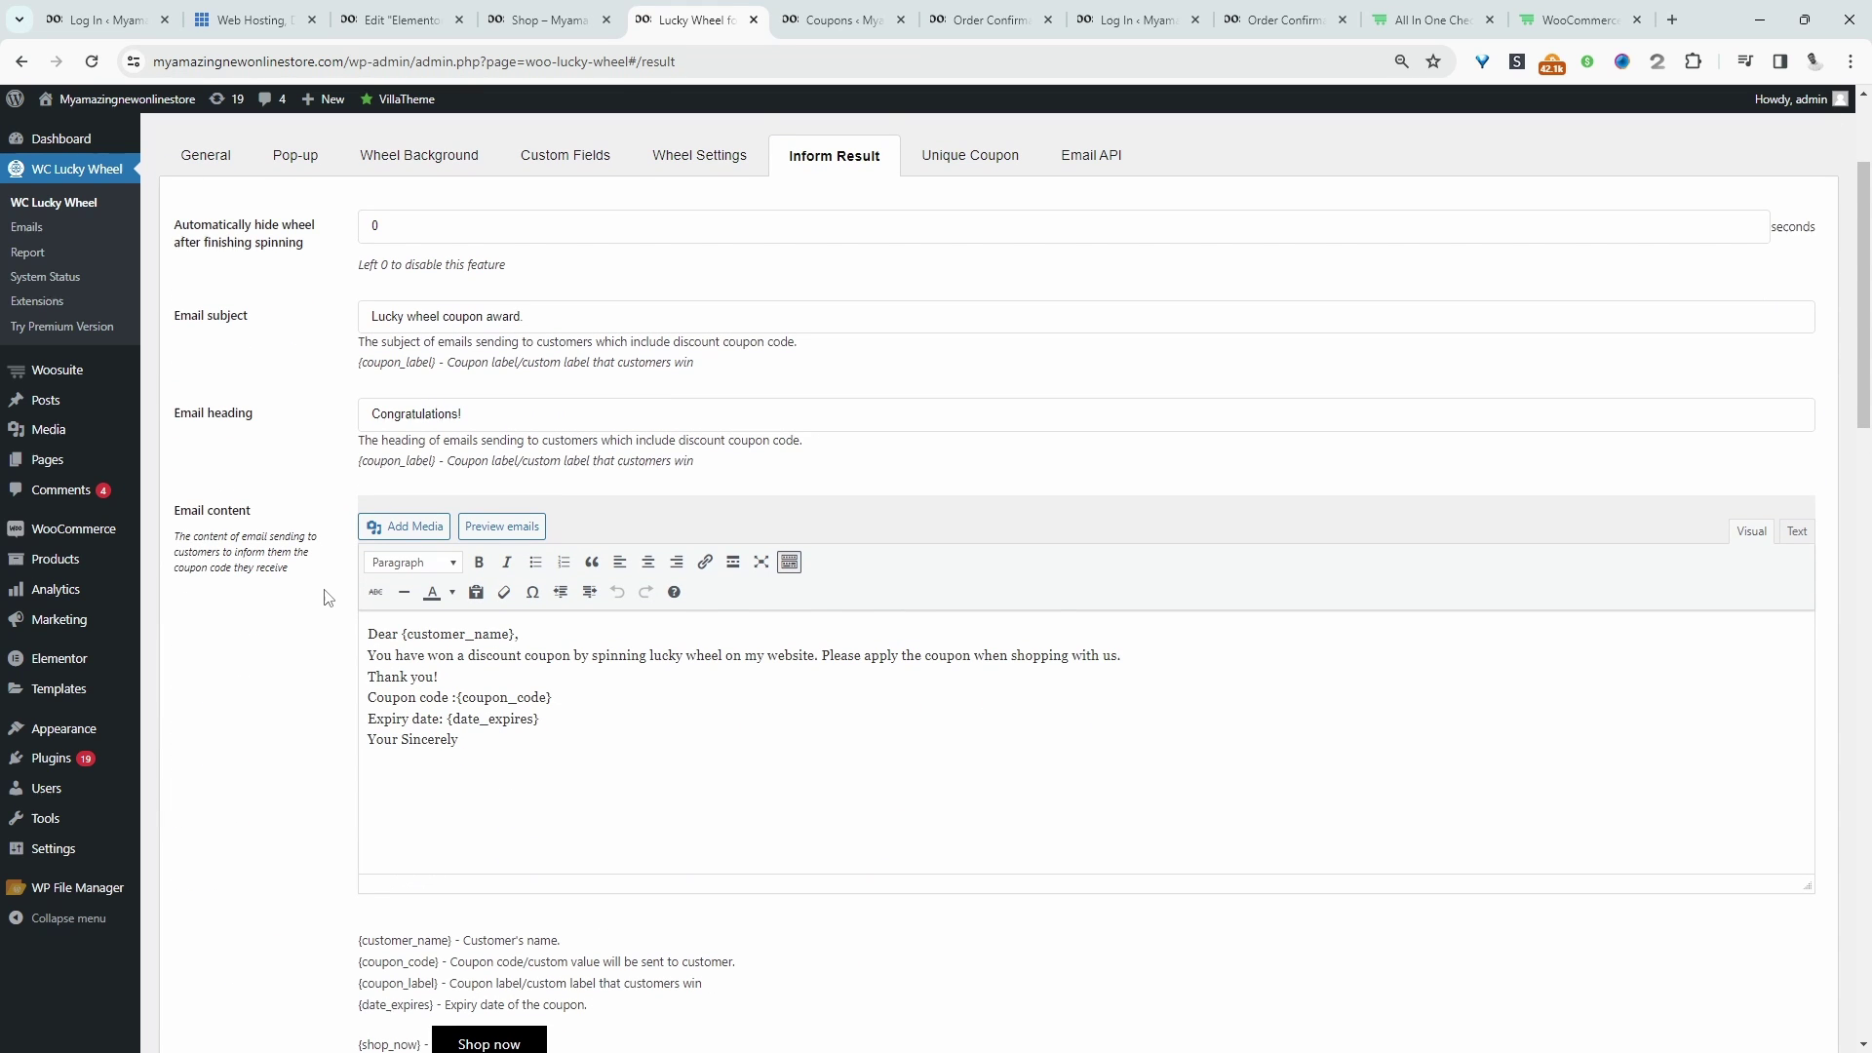
{"action": "scroll", "coordinate": [543, 680], "scroll_direction": "down", "scroll_amount": 1}
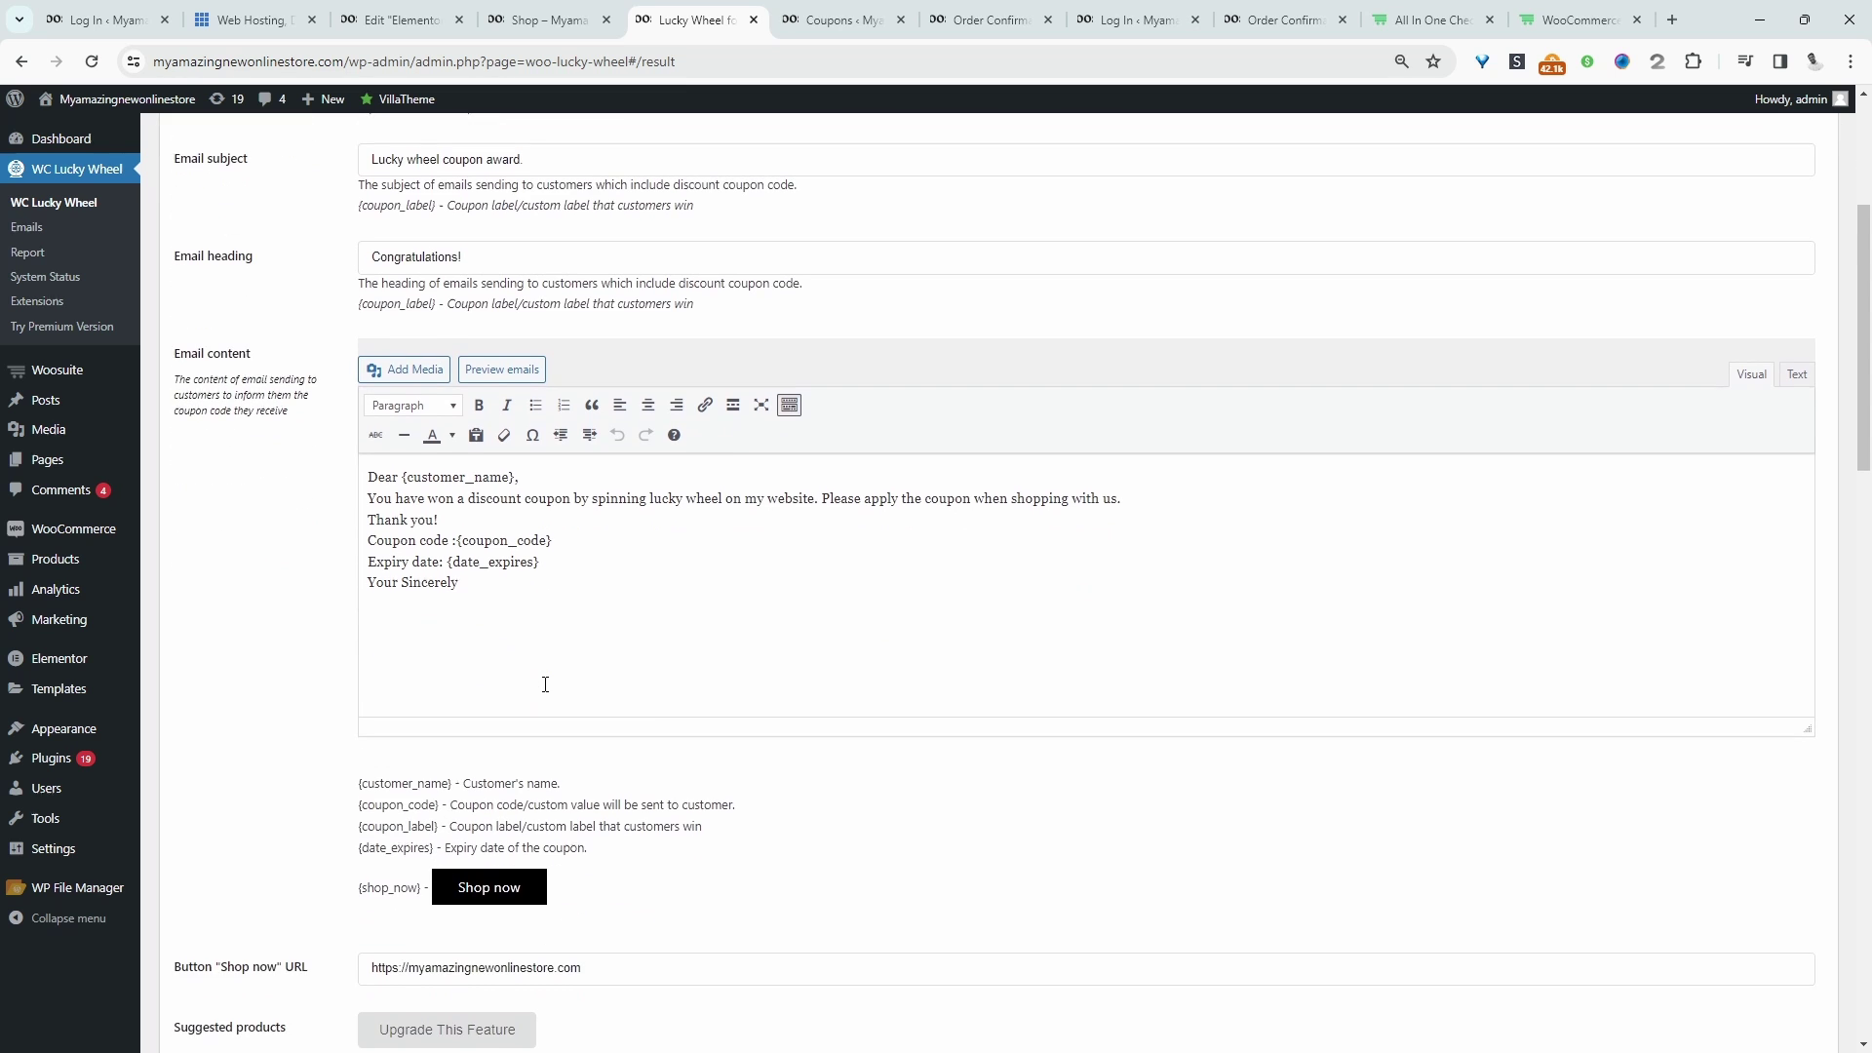
{"action": "scroll", "coordinate": [545, 684], "scroll_direction": "up", "scroll_amount": 2}
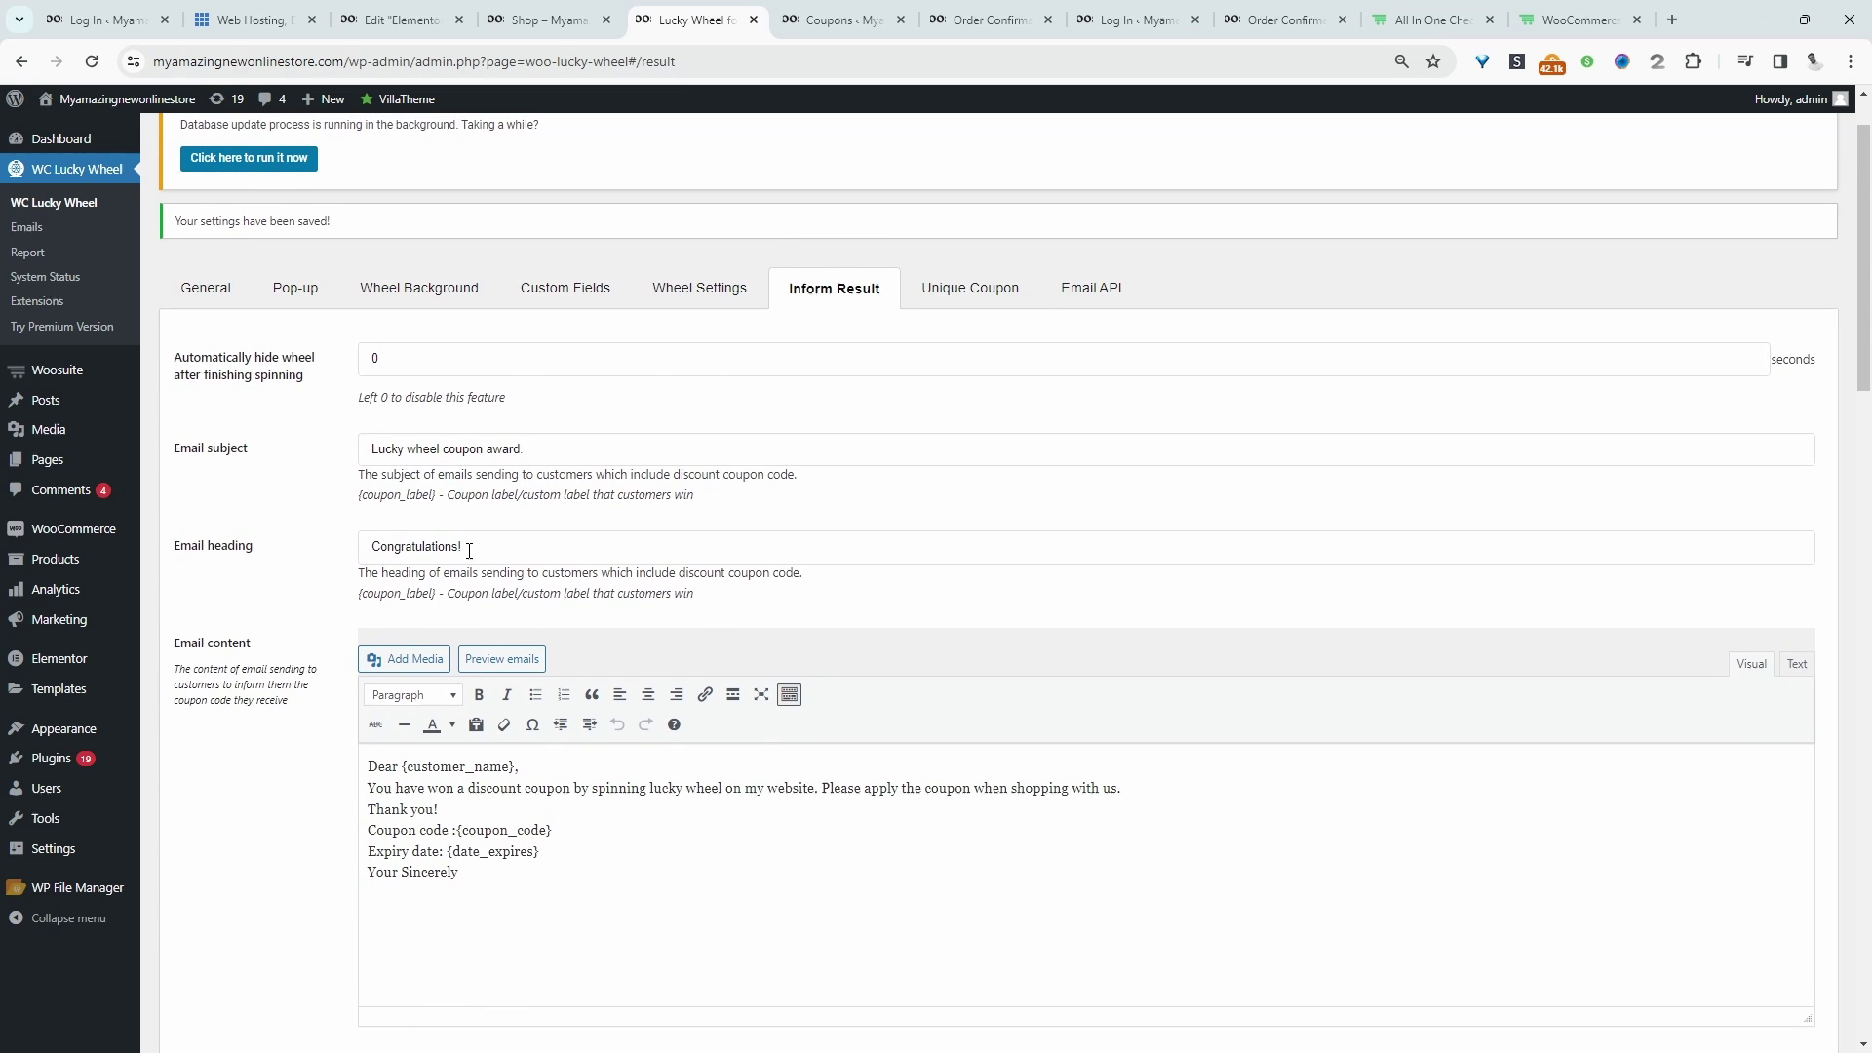
{"action": "left_click_drag", "start_coordinate": [514, 547], "coordinate": [402, 600]}
{"action": "scroll", "coordinate": [446, 616], "scroll_direction": "down", "scroll_amount": 4}
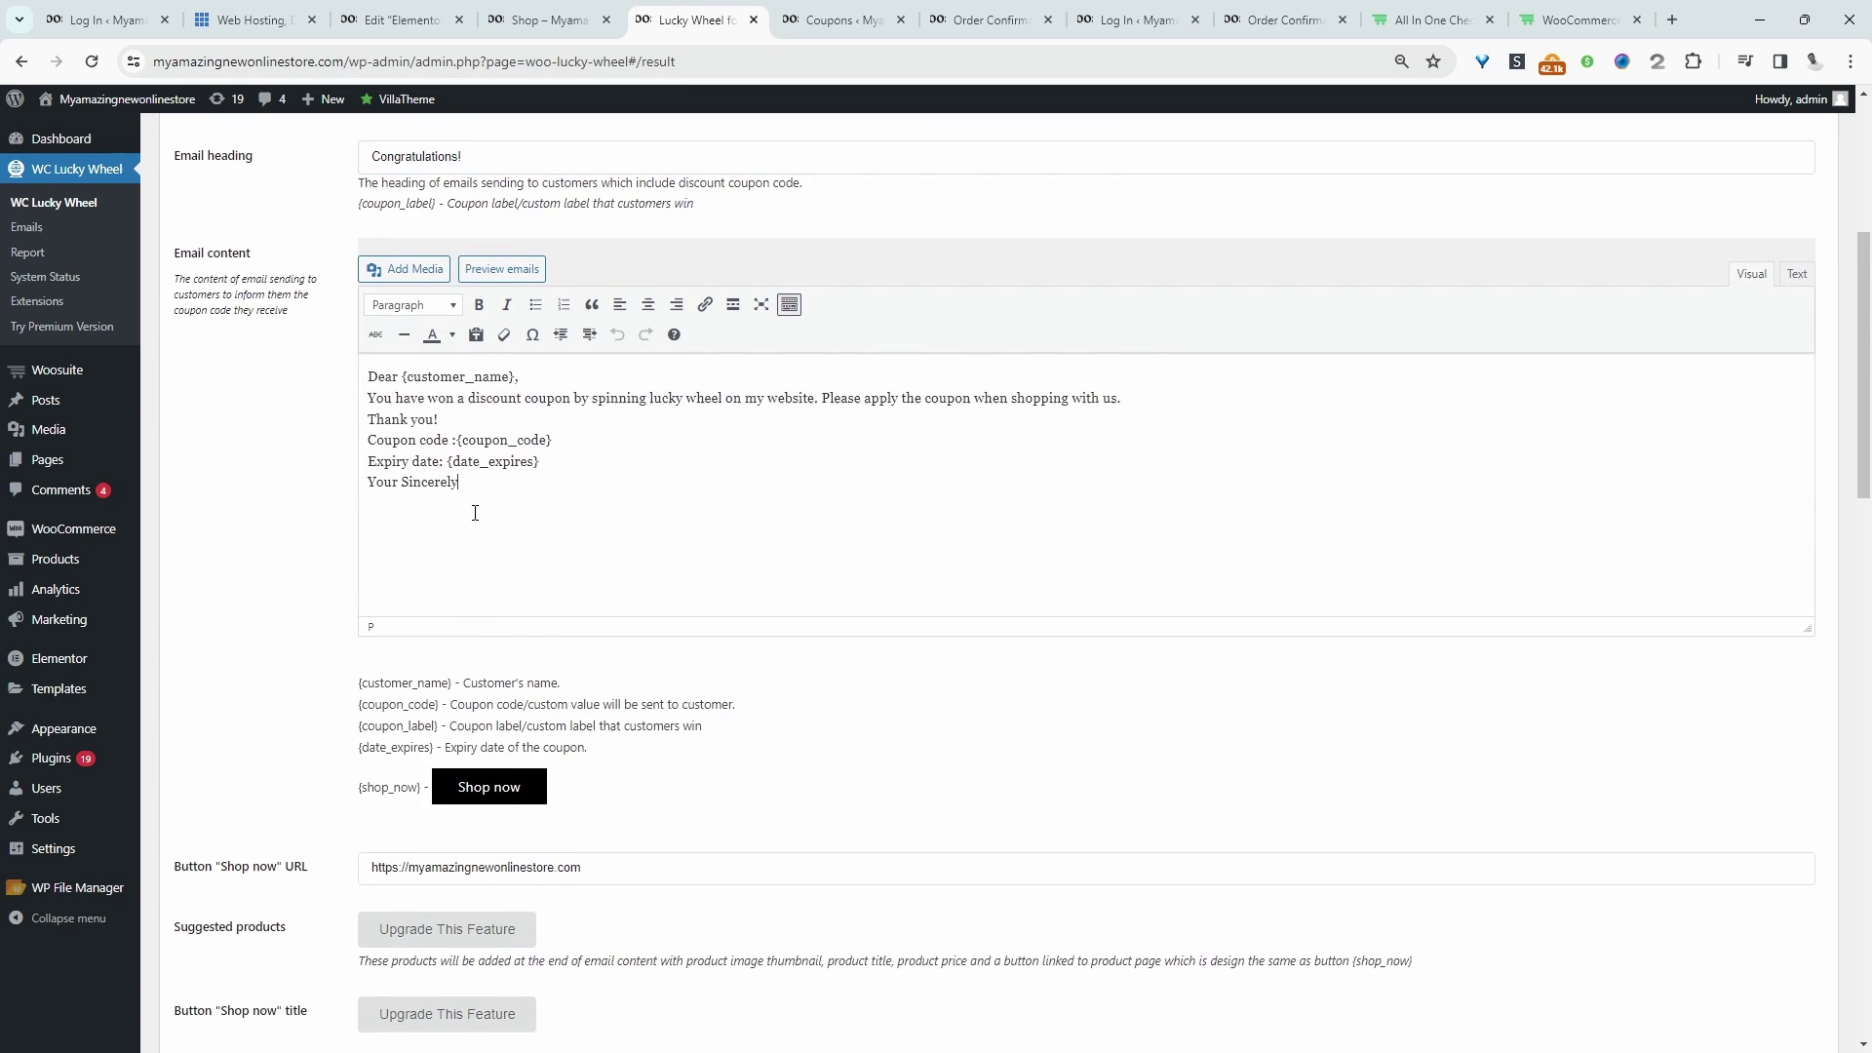
{"action": "left_click_drag", "start_coordinate": [471, 510], "coordinate": [252, 347]}
{"action": "scroll", "coordinate": [299, 533], "scroll_direction": "down", "scroll_amount": 1}
{"action": "scroll", "coordinate": [601, 511], "scroll_direction": "down", "scroll_amount": 10}
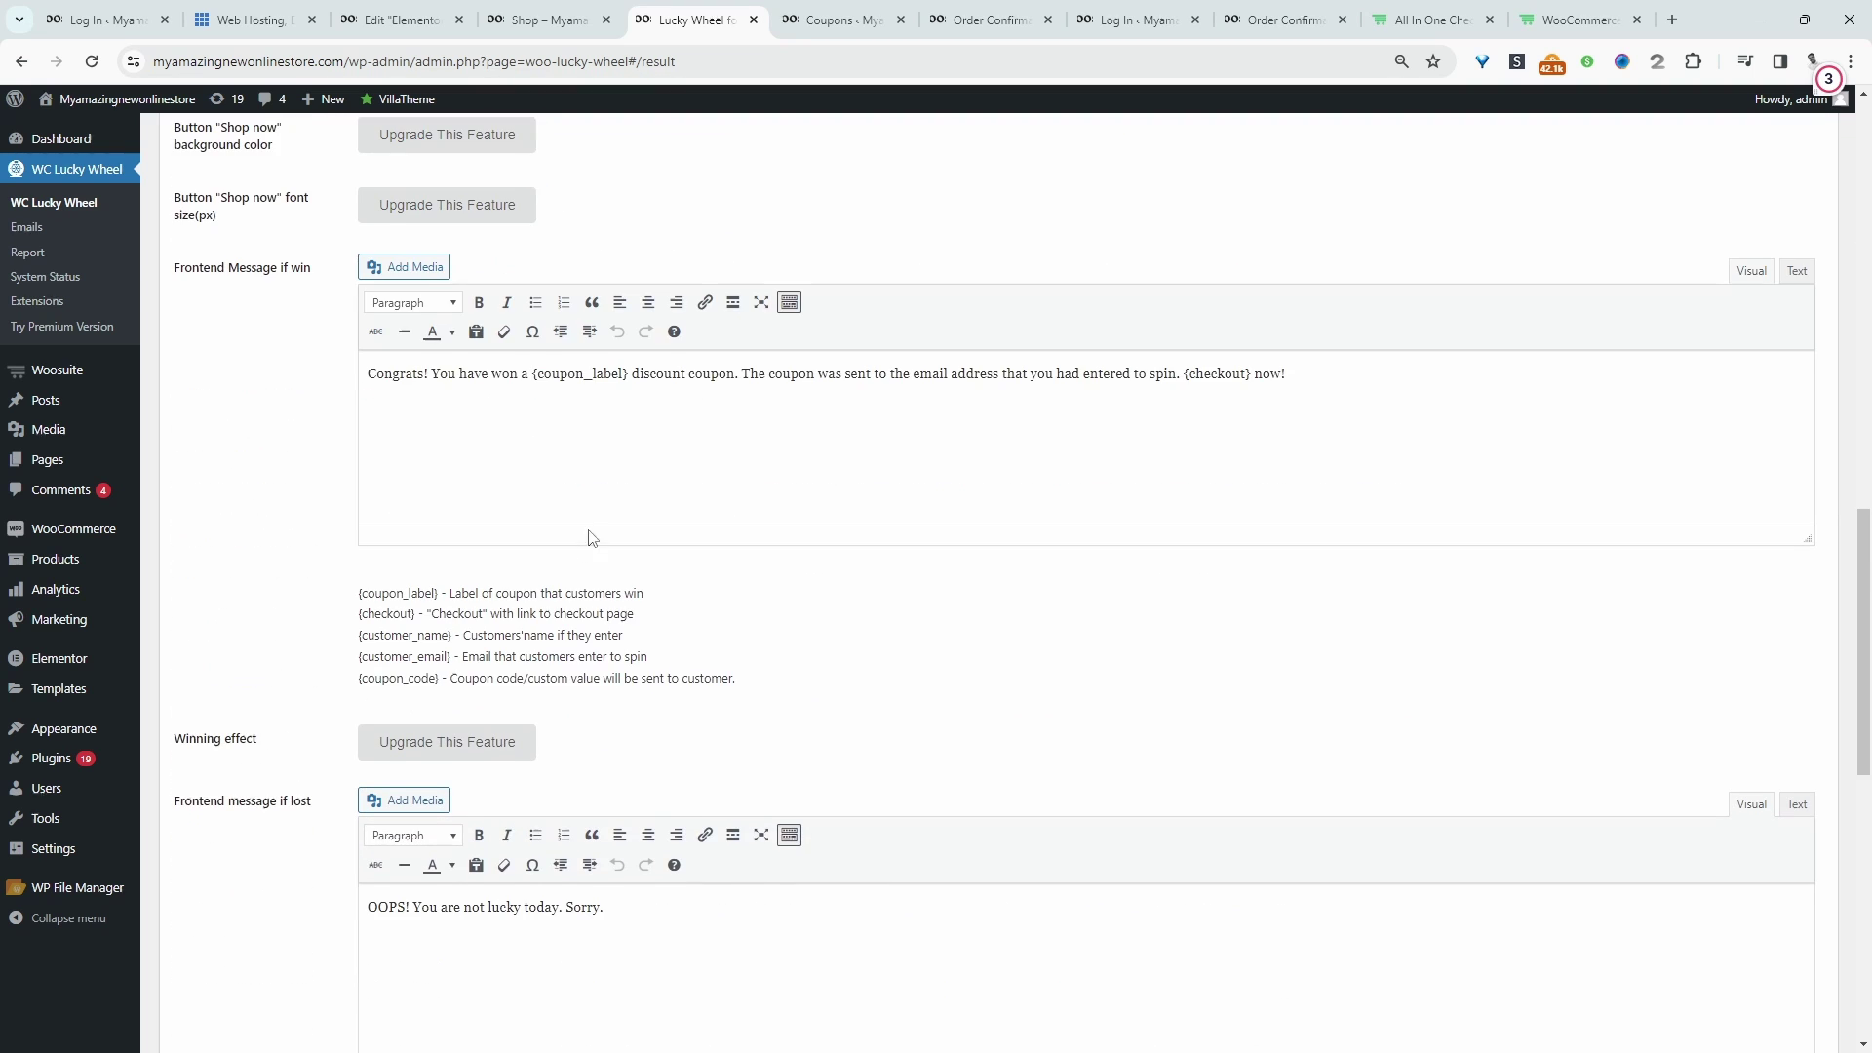
{"action": "scroll", "coordinate": [563, 332], "scroll_direction": "down", "scroll_amount": 3}
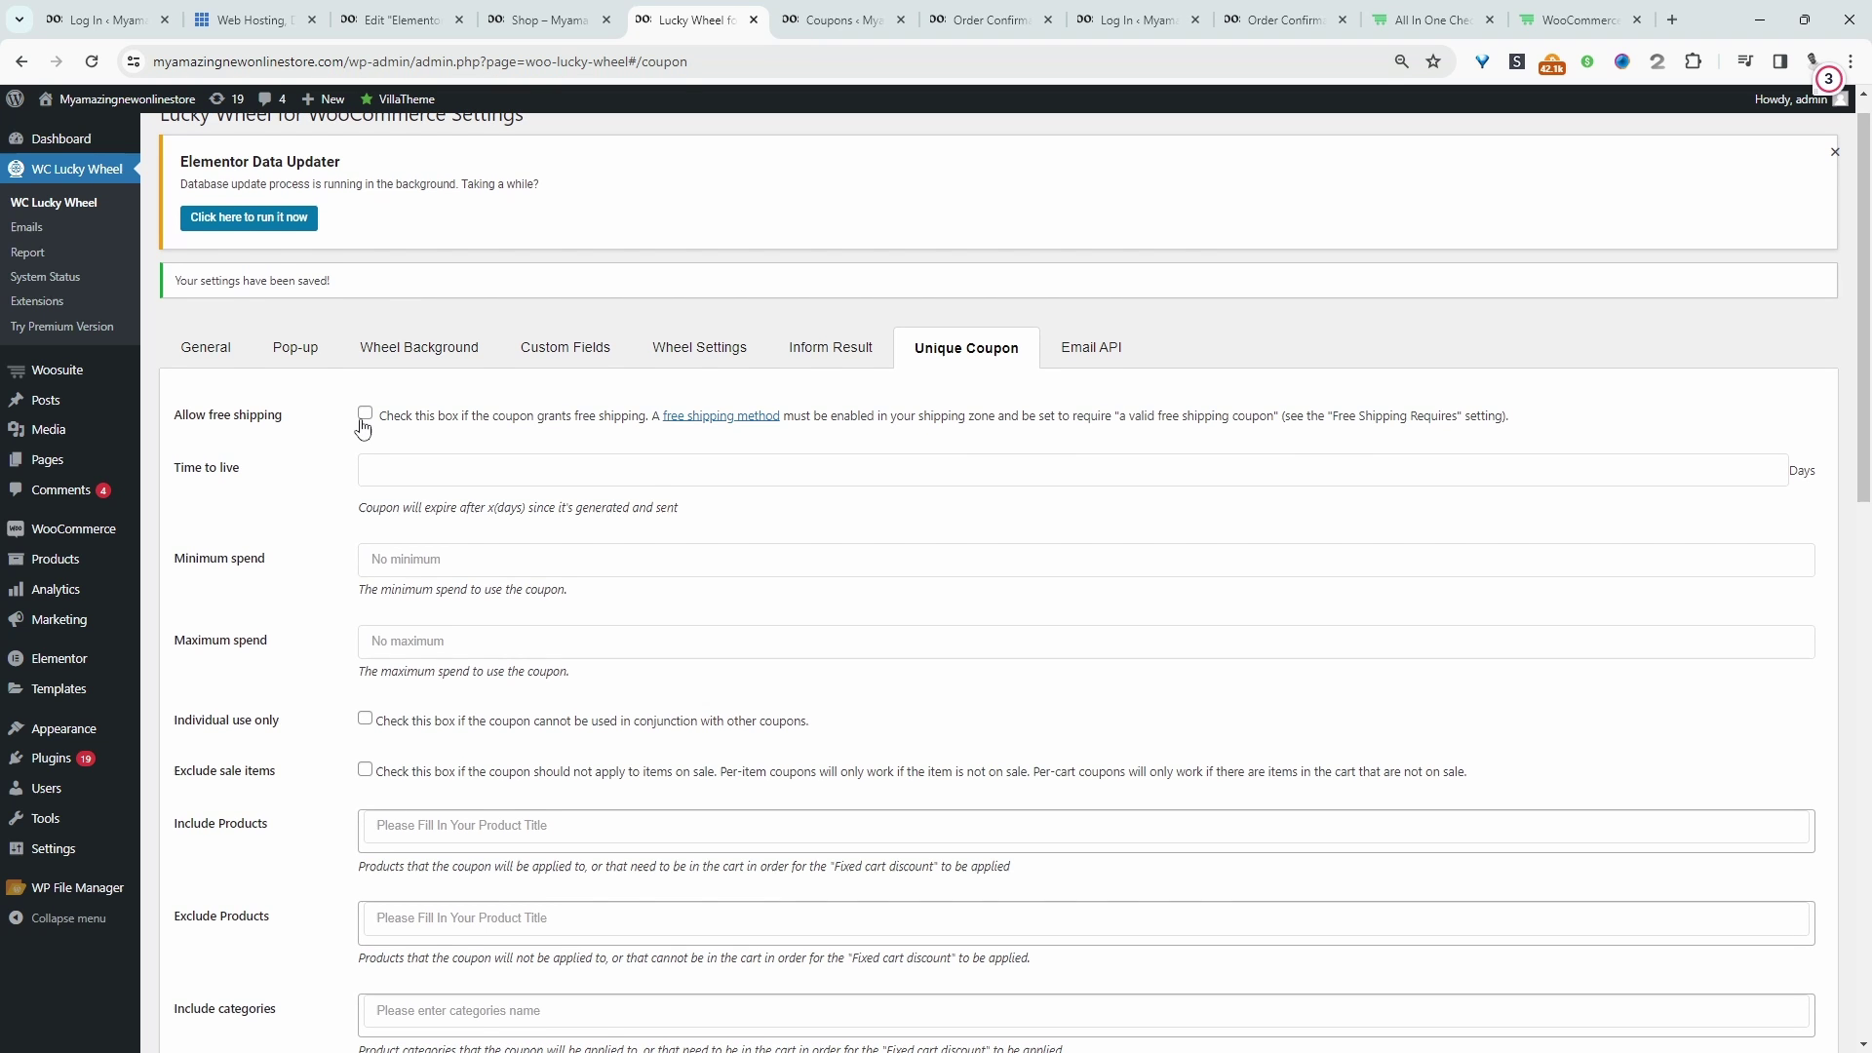
Look over the Unique Coupon options, then bring up the Email API (Mailchimp) settings
{"action": "scroll", "coordinate": [394, 476], "scroll_direction": "down", "scroll_amount": 3}
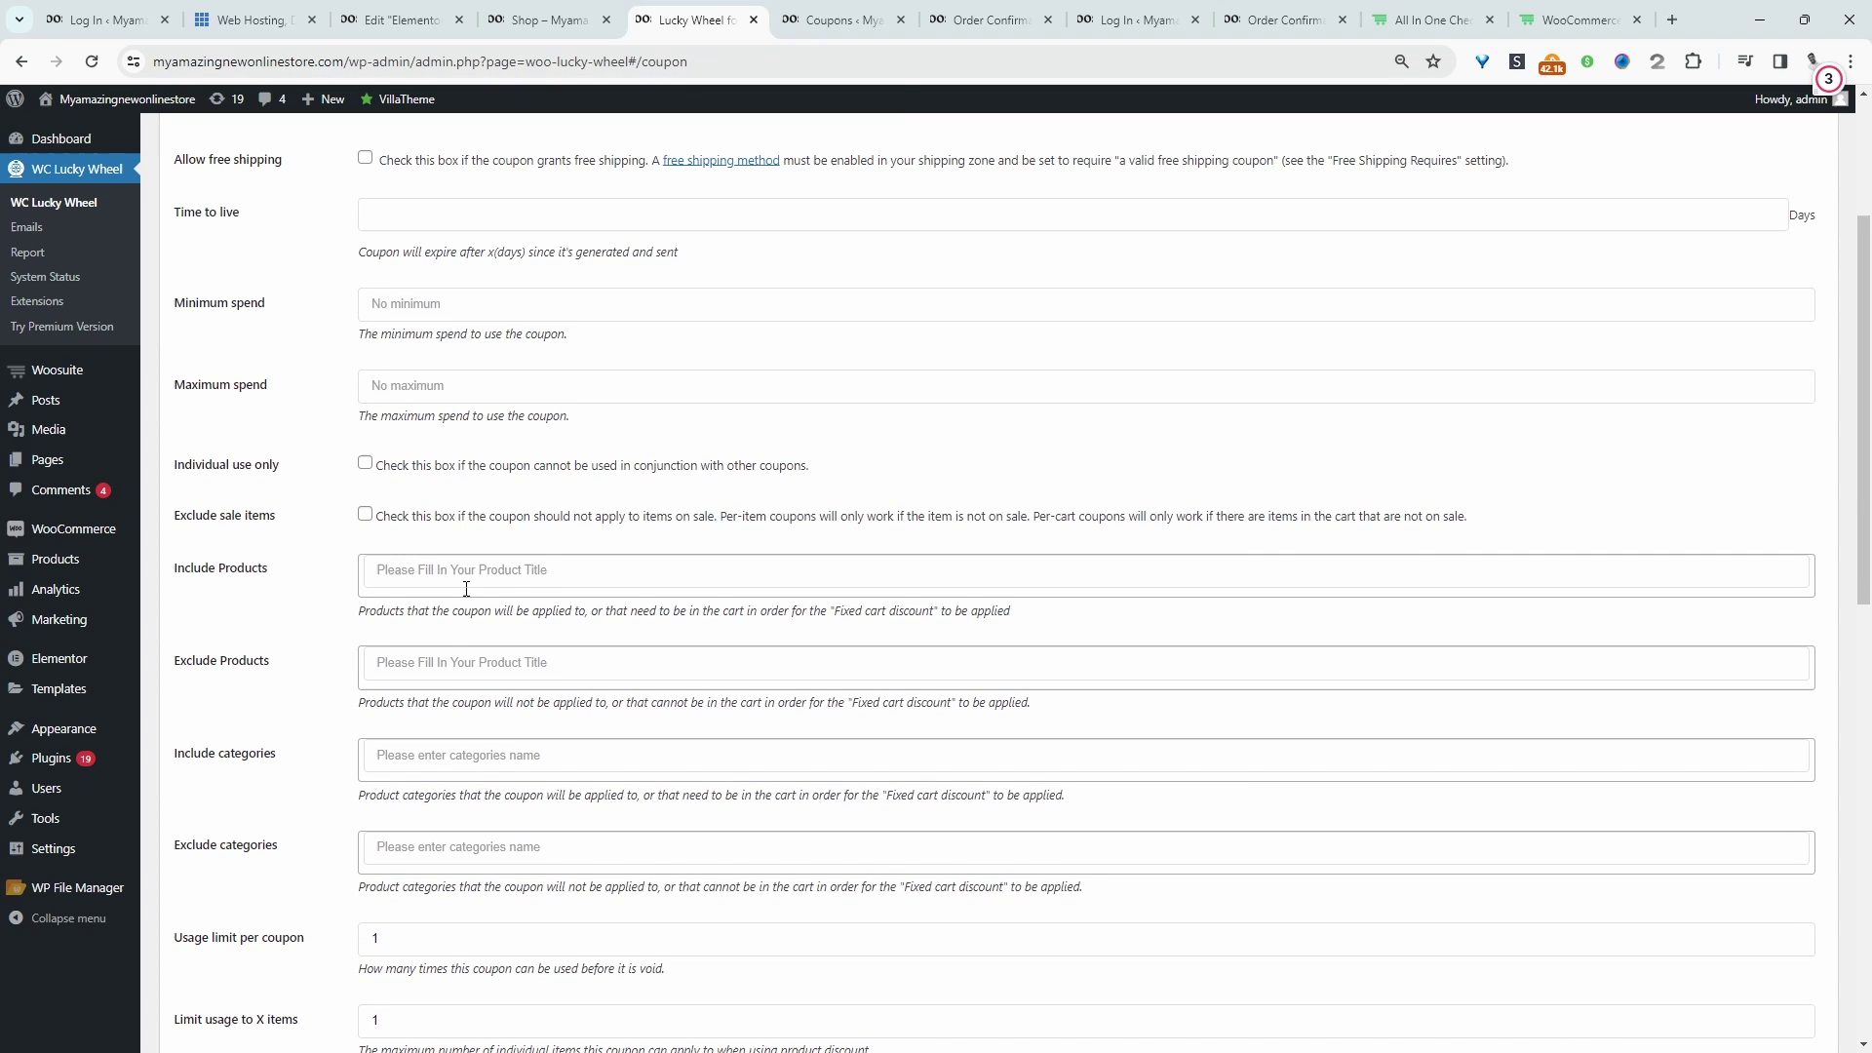
{"action": "scroll", "coordinate": [458, 597], "scroll_direction": "down", "scroll_amount": 5}
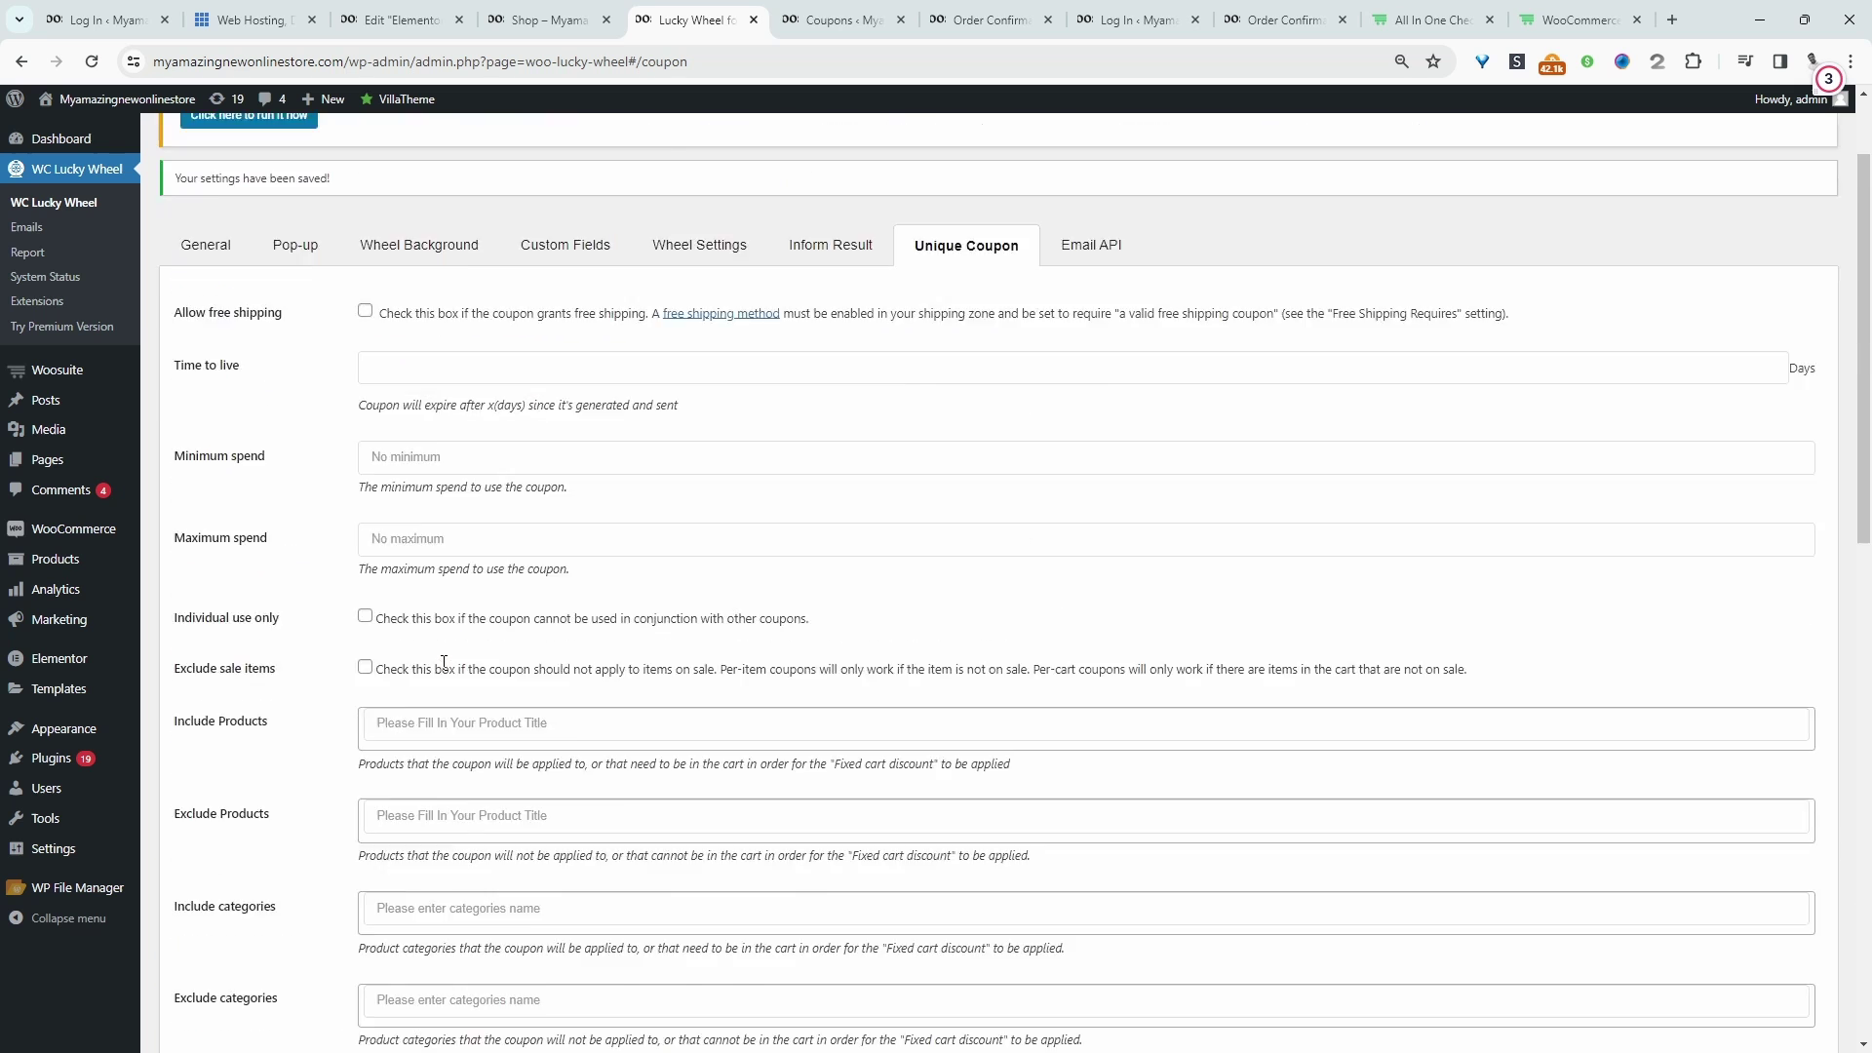
{"action": "left_click", "coordinate": [1086, 289]}
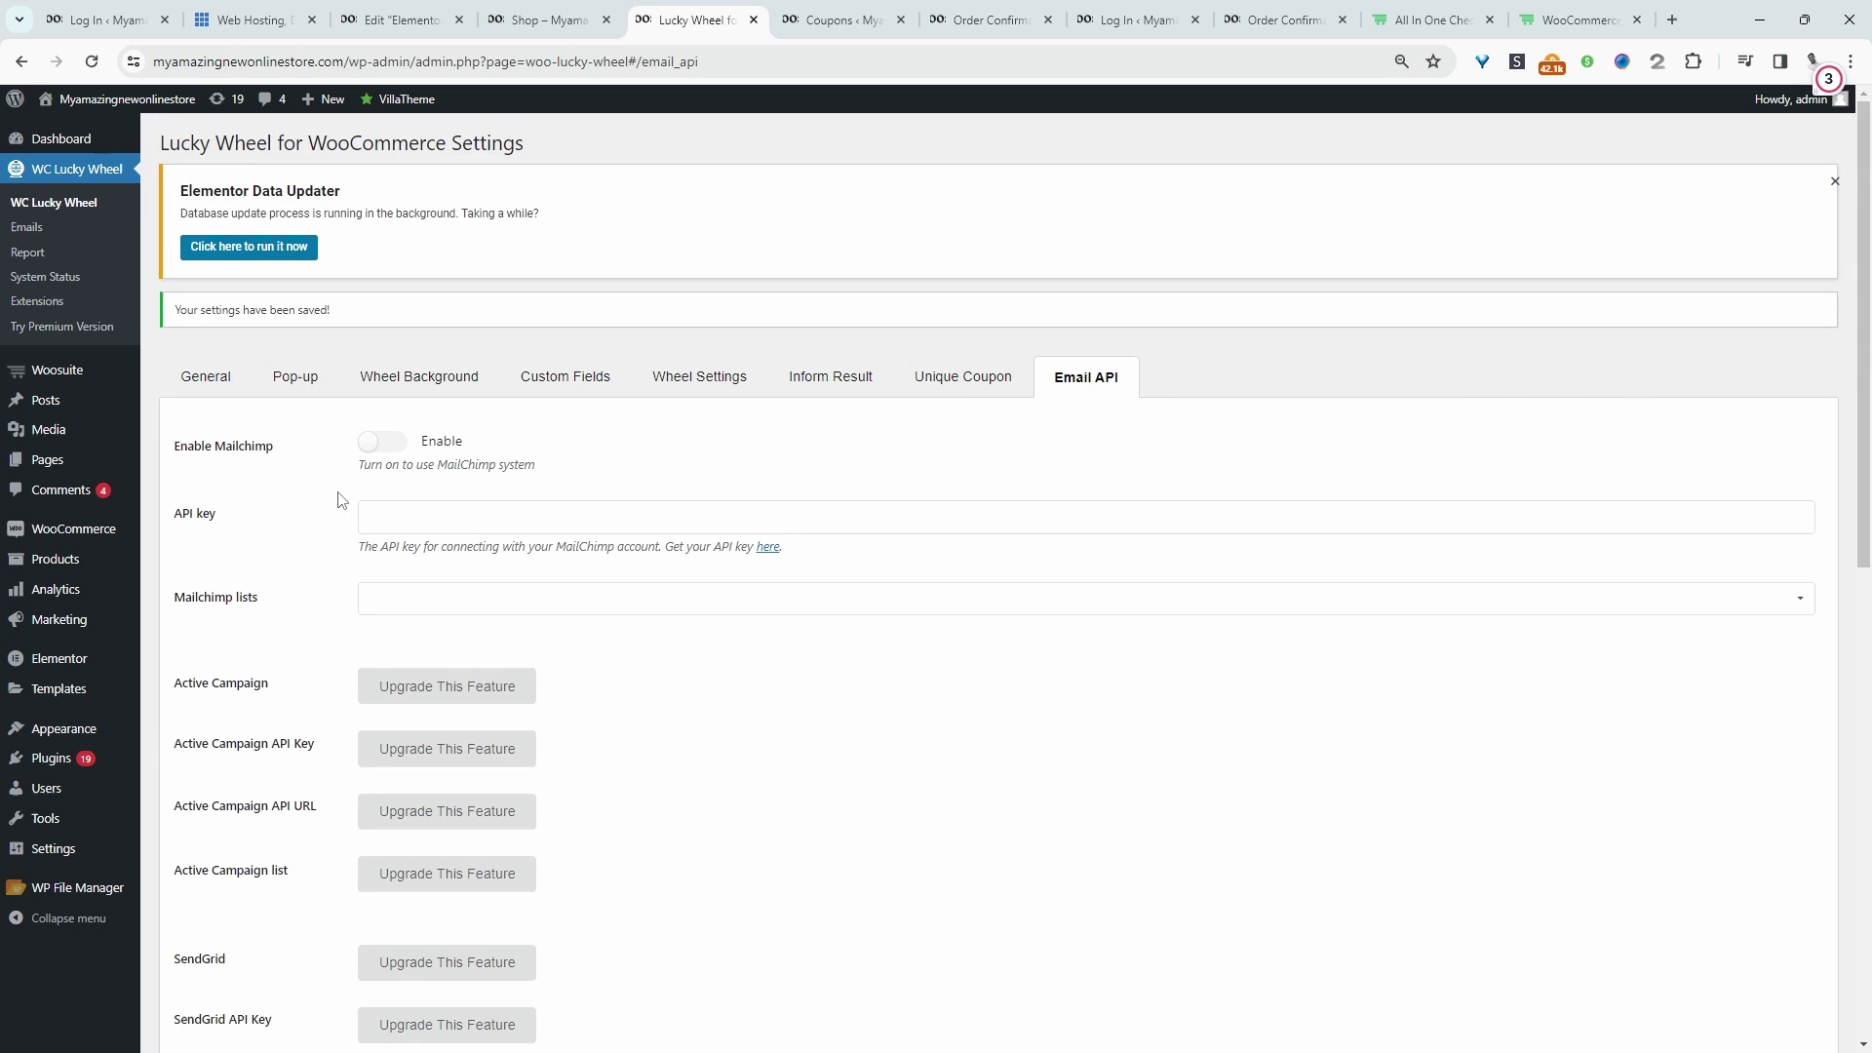
{"action": "scroll", "coordinate": [605, 673], "scroll_direction": "down", "scroll_amount": 3}
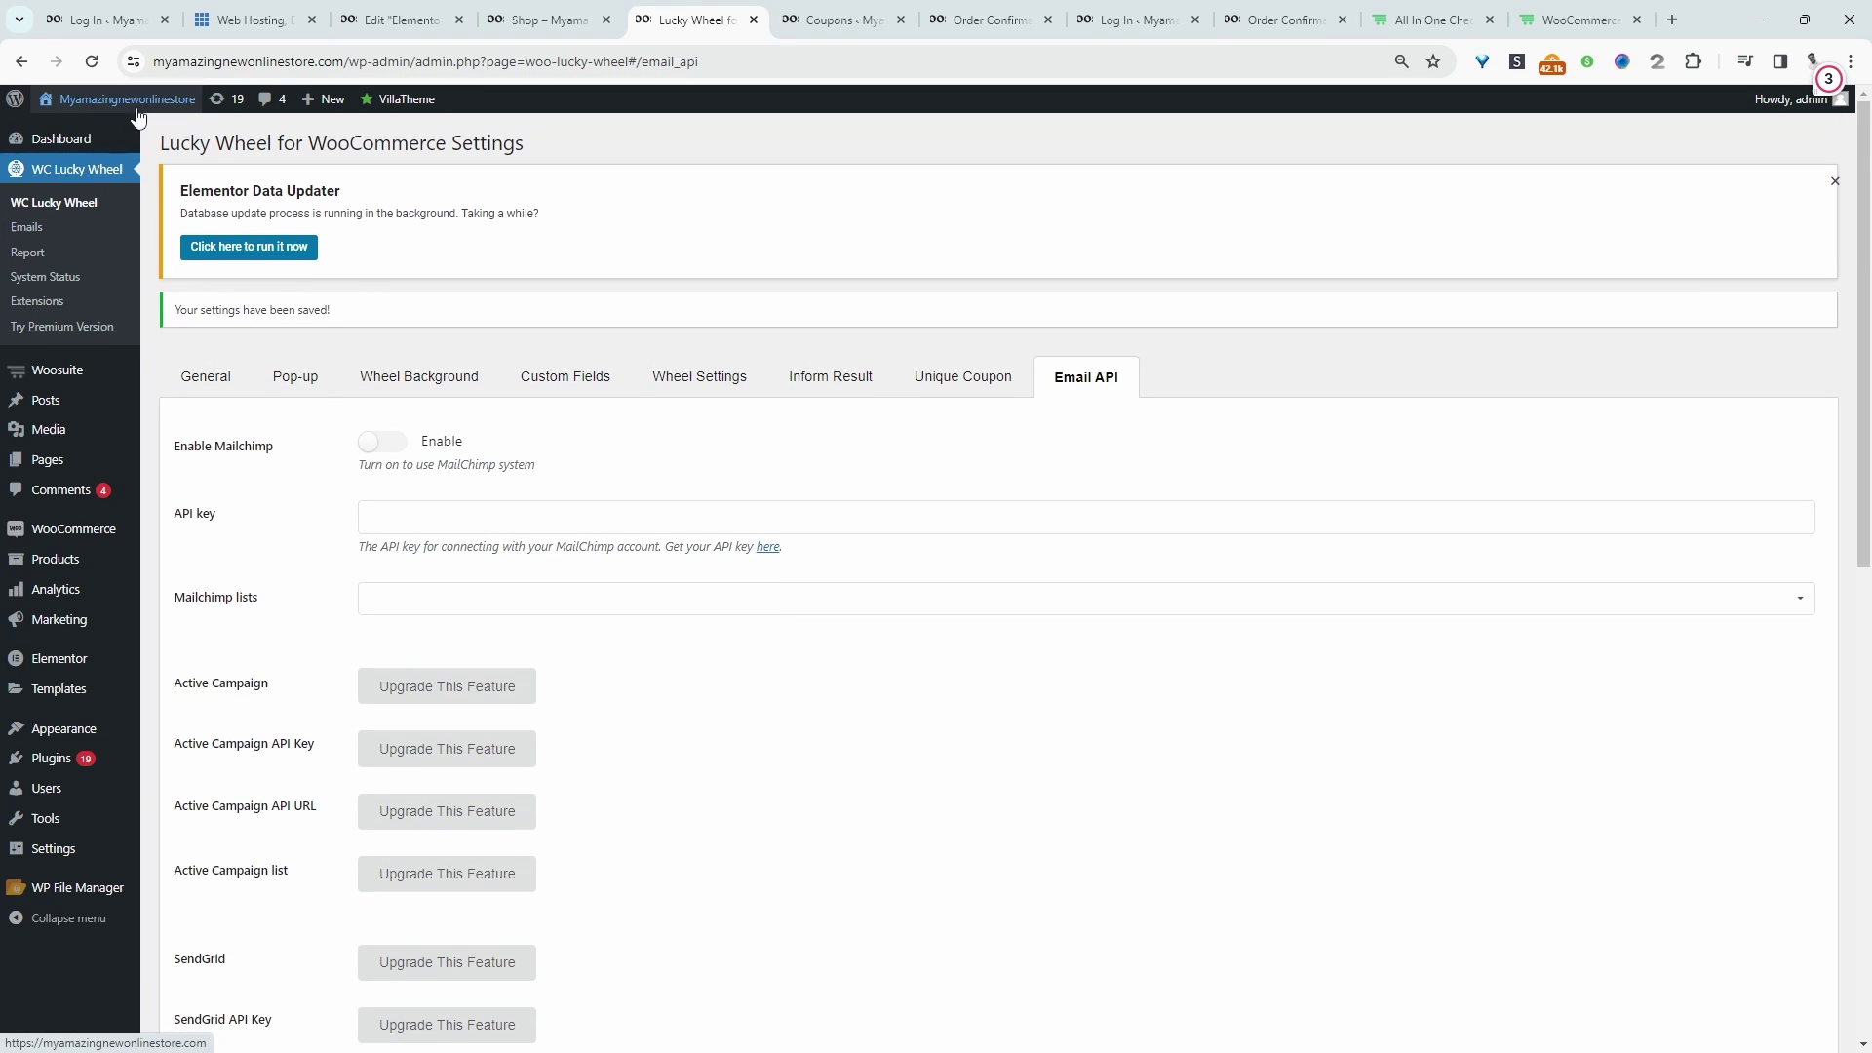
On the storefront, open the lucky wheel, autofill name and email, and spin to win $10.00 OFF
{"action": "mouse_move", "coordinate": [127, 99]}
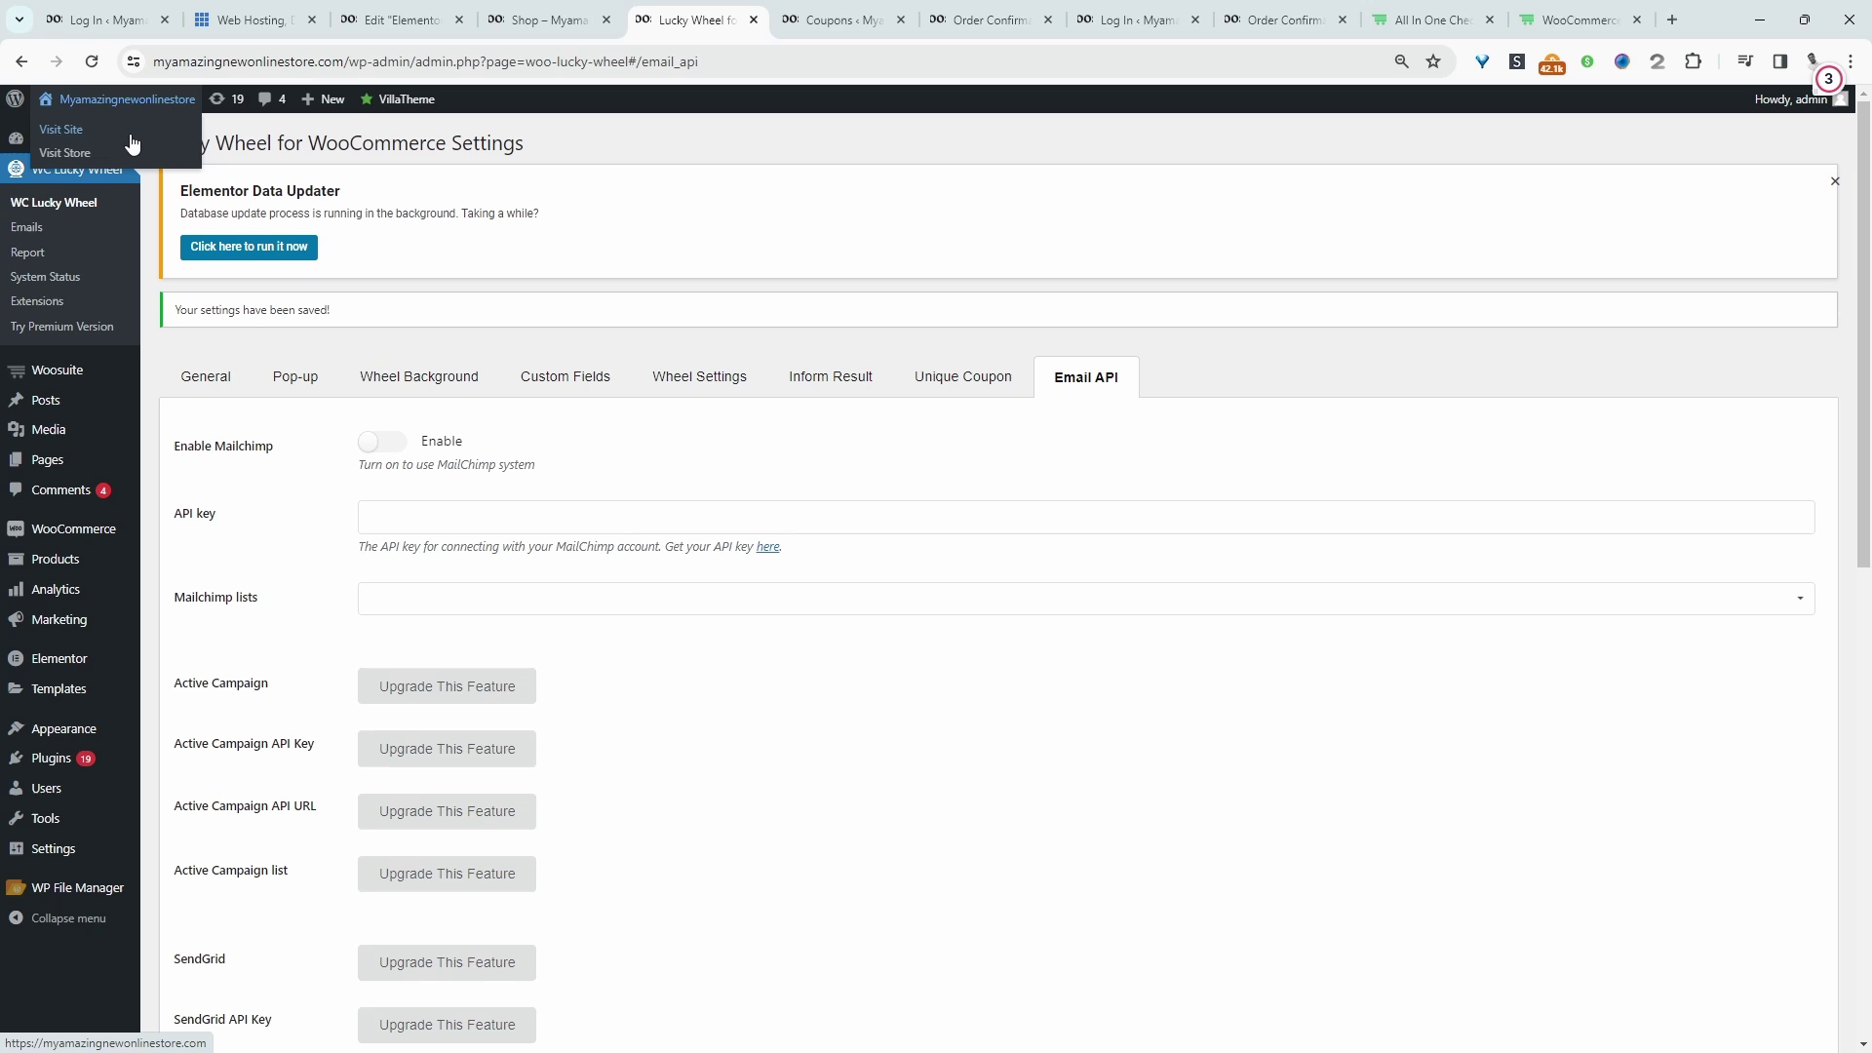
{"action": "left_click", "coordinate": [133, 130]}
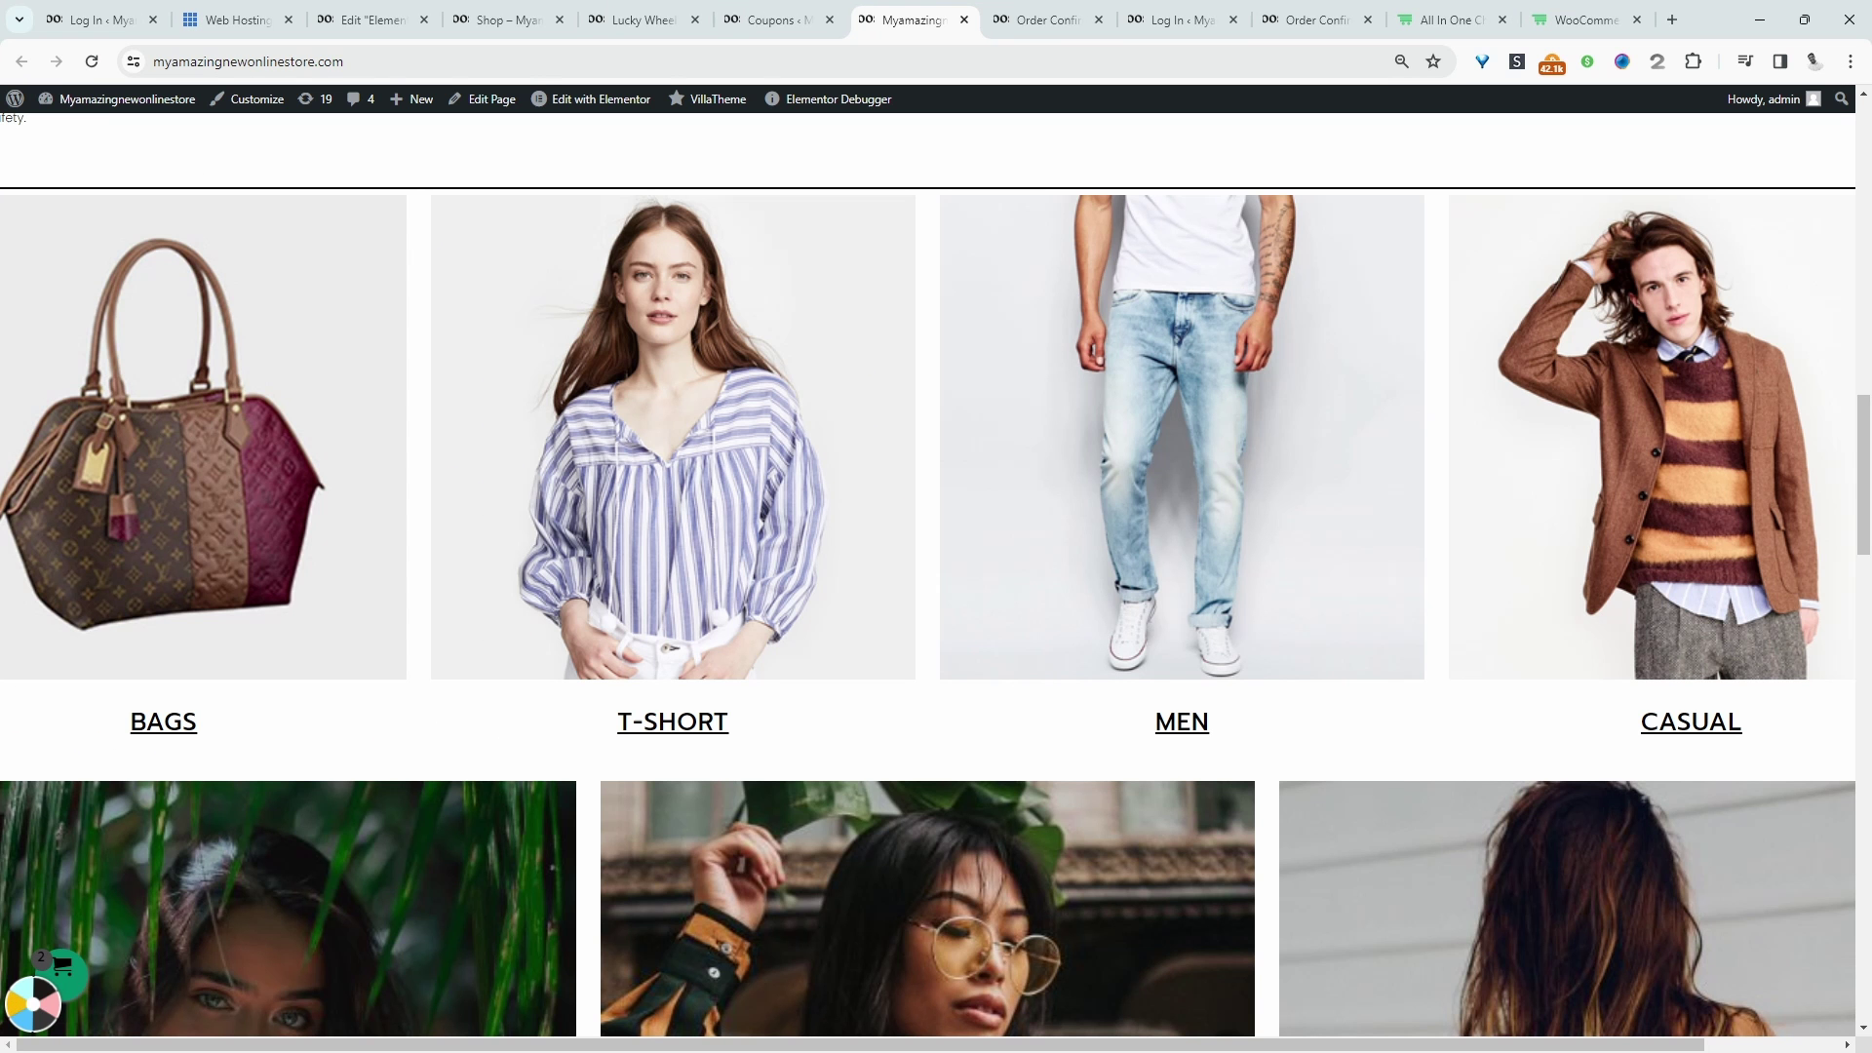
{"action": "left_click", "coordinate": [37, 1014]}
{"action": "left_click", "coordinate": [468, 532]}
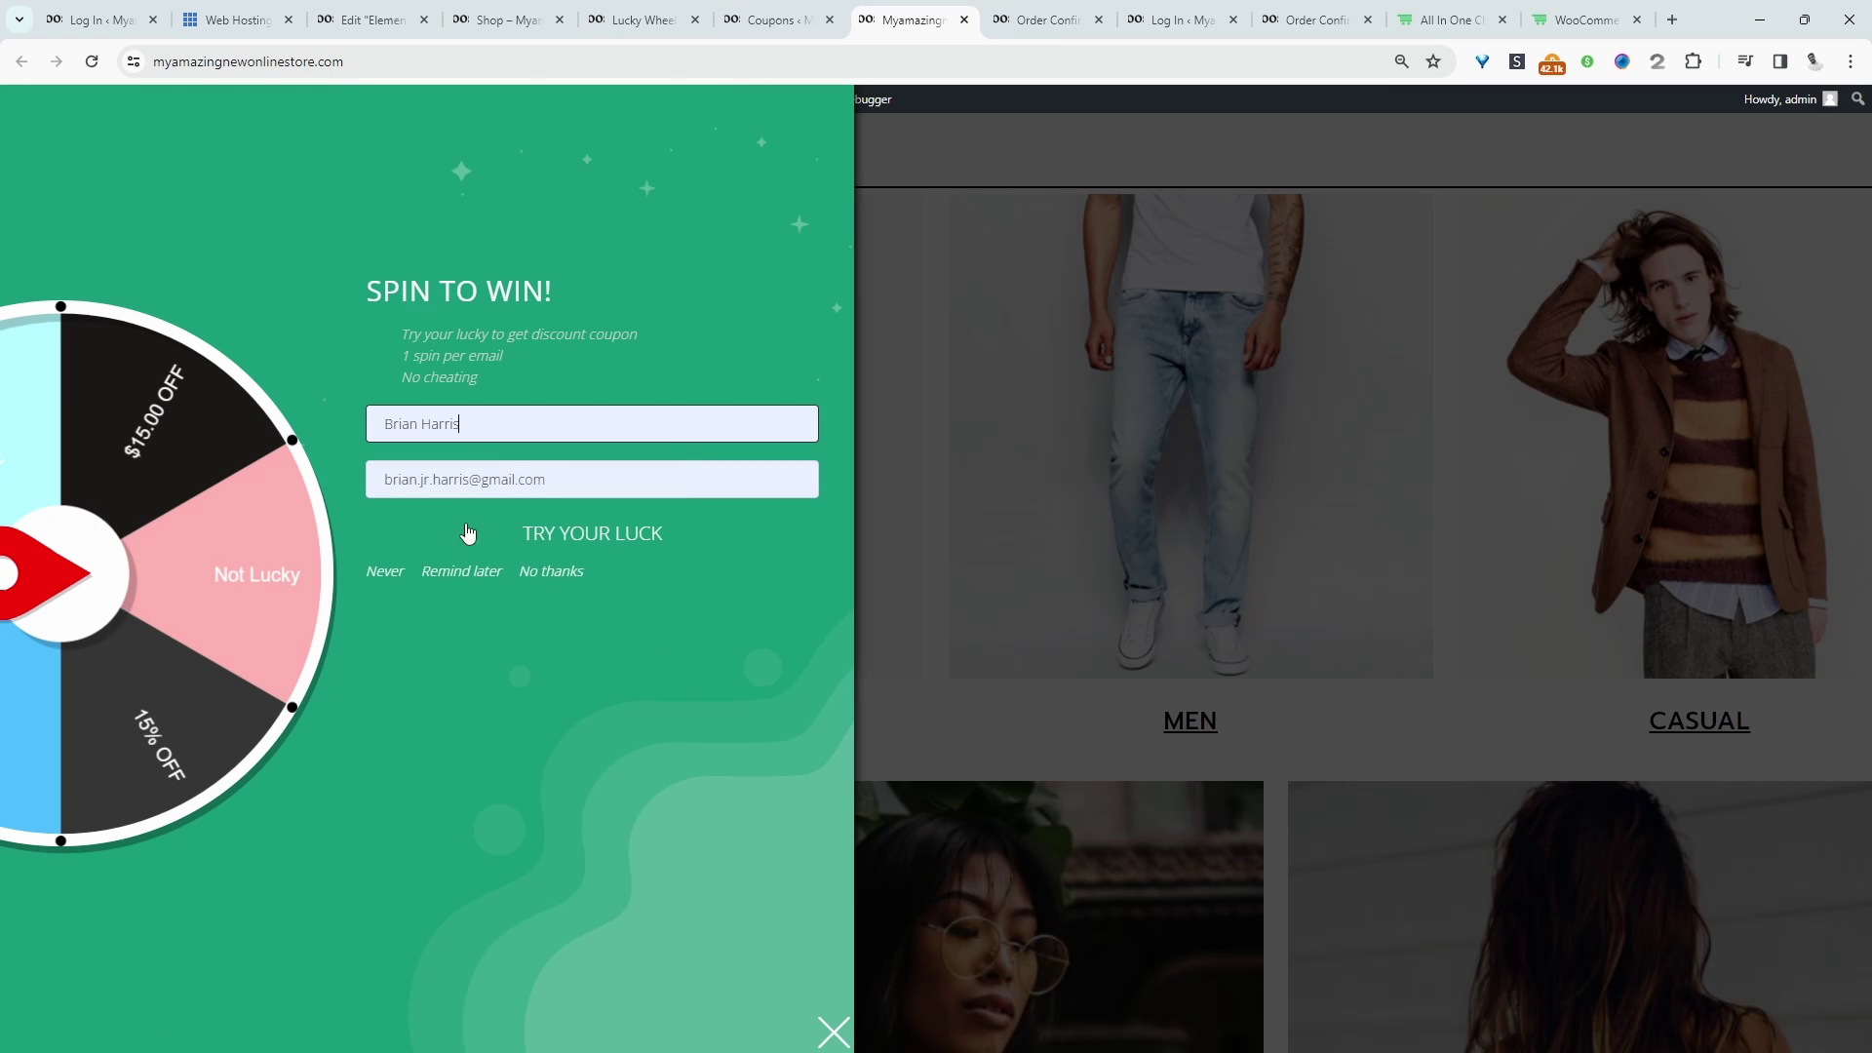
{"action": "left_click", "coordinate": [585, 535]}
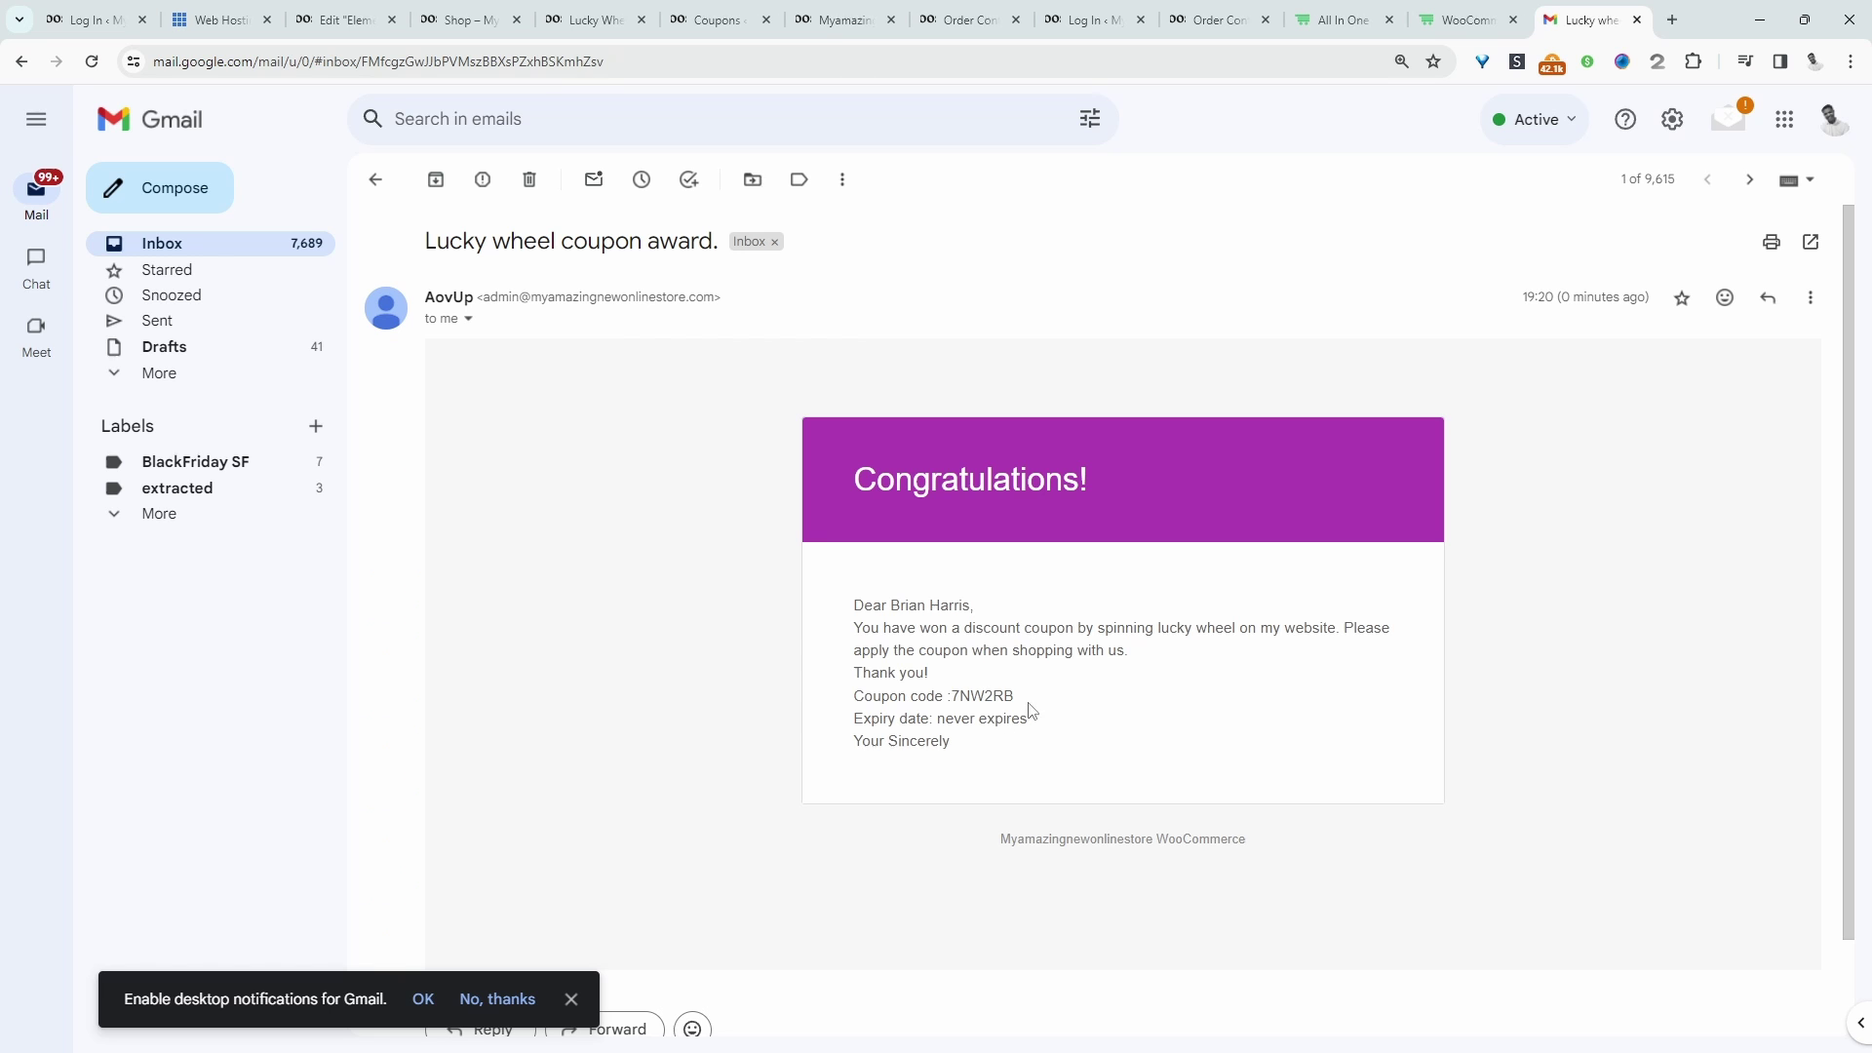
Highlight the coupon code in the 'Lucky wheel coupon award.' email
{"action": "left_click_drag", "start_coordinate": [1040, 696], "coordinate": [956, 715]}
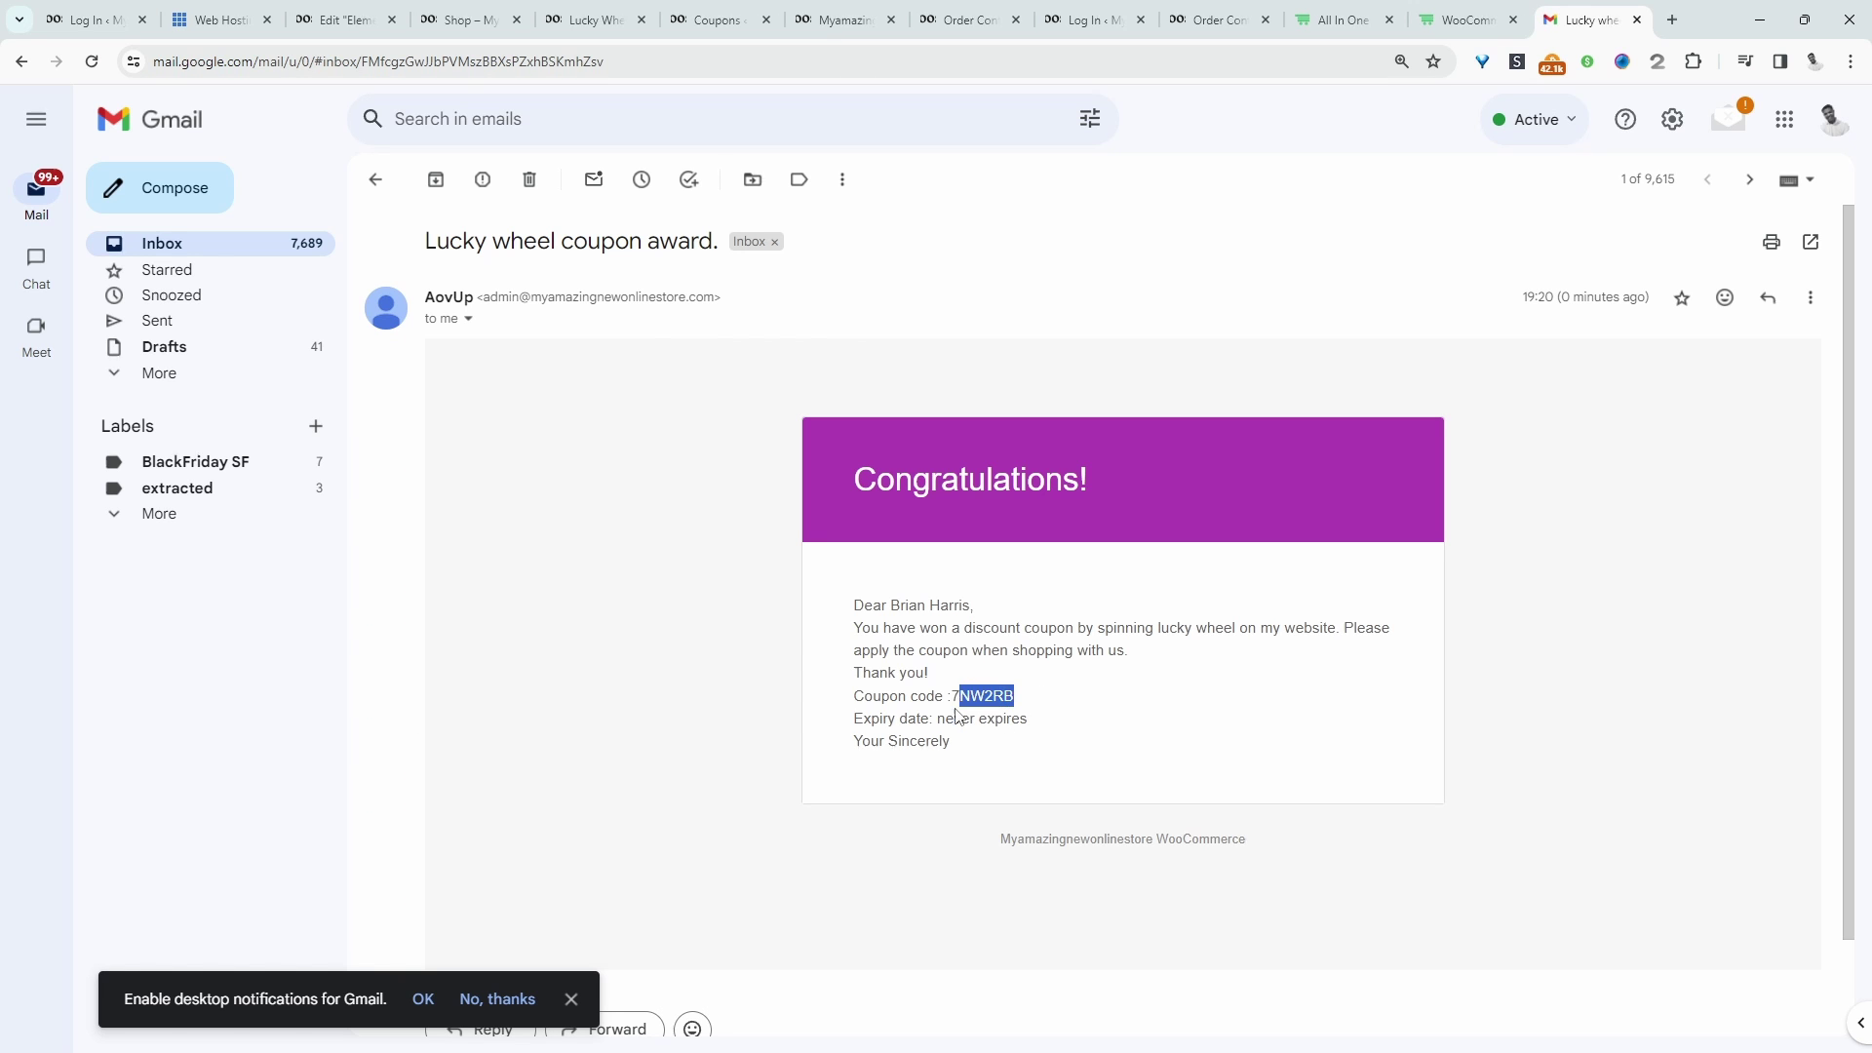